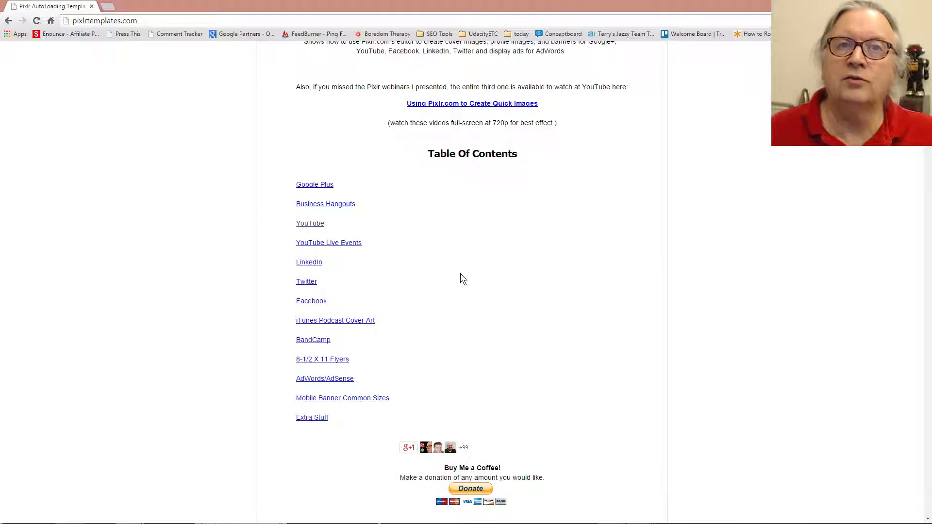
Open the YouTube Custom Thumbnail Image (1280 x 720) template from the page's YouTube section in the Pixlr editor
click(319, 224)
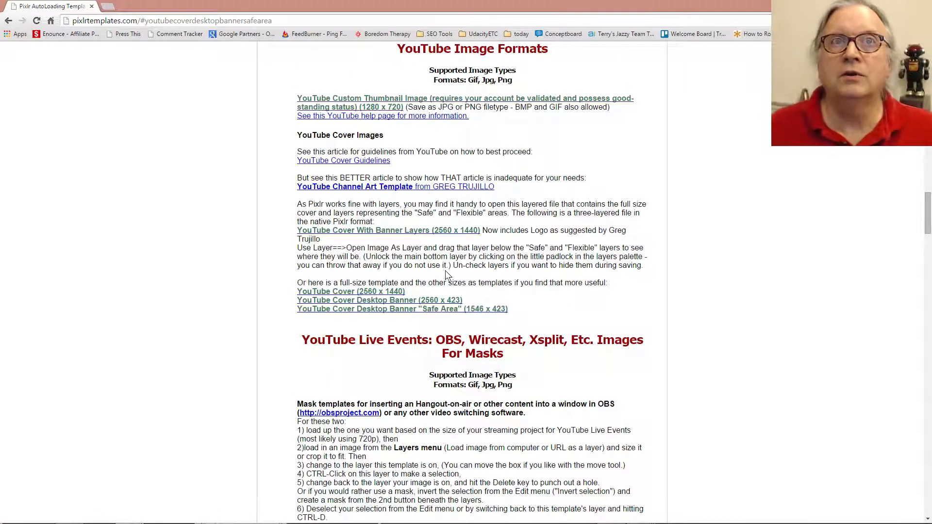
click(455, 101)
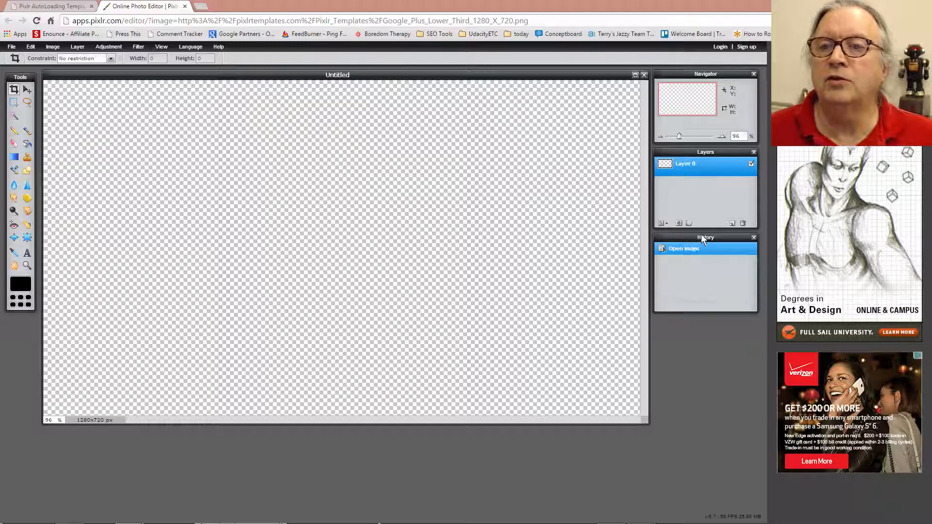
Move the History palette lower and lengthen the Layers palette to fill the gap above it
drag(701, 235, 703, 345)
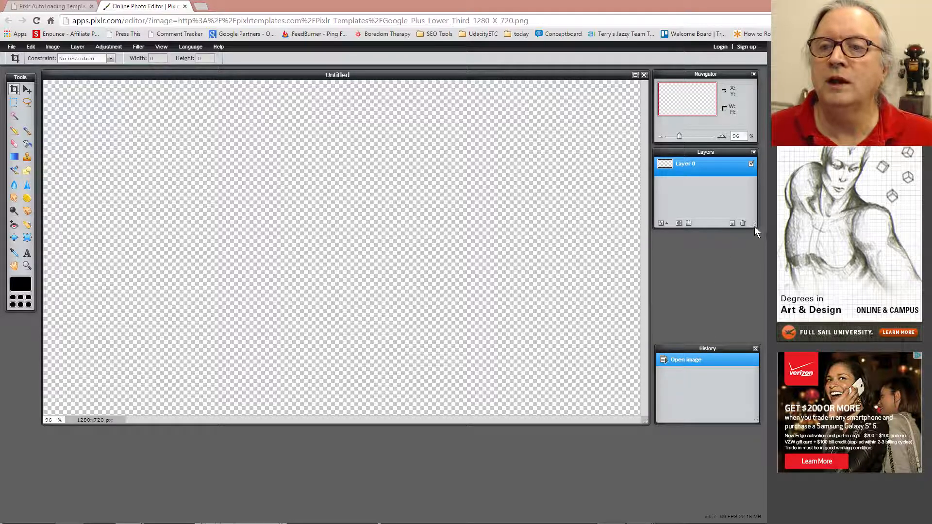
drag(754, 224, 740, 327)
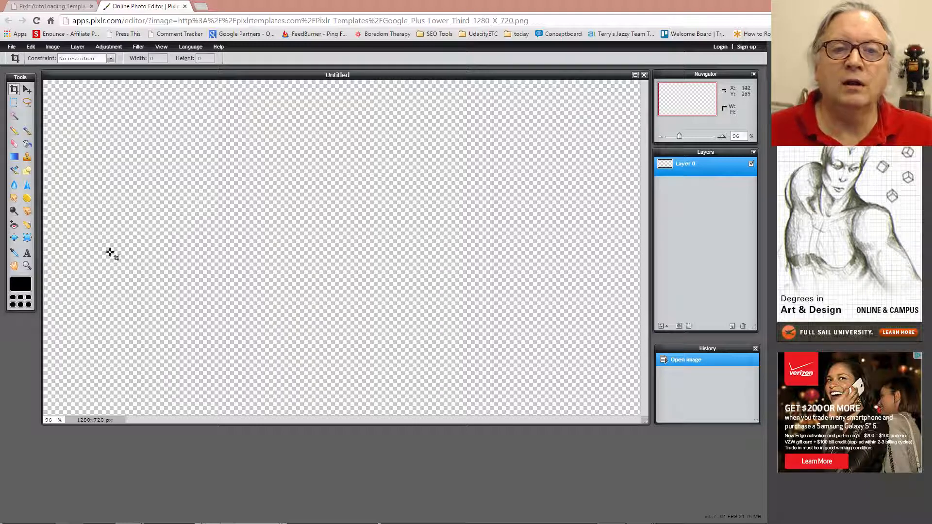
Set the main color to yellow (f2ff00) and fill the blank Layer 0 with the Paint bucket
click(18, 290)
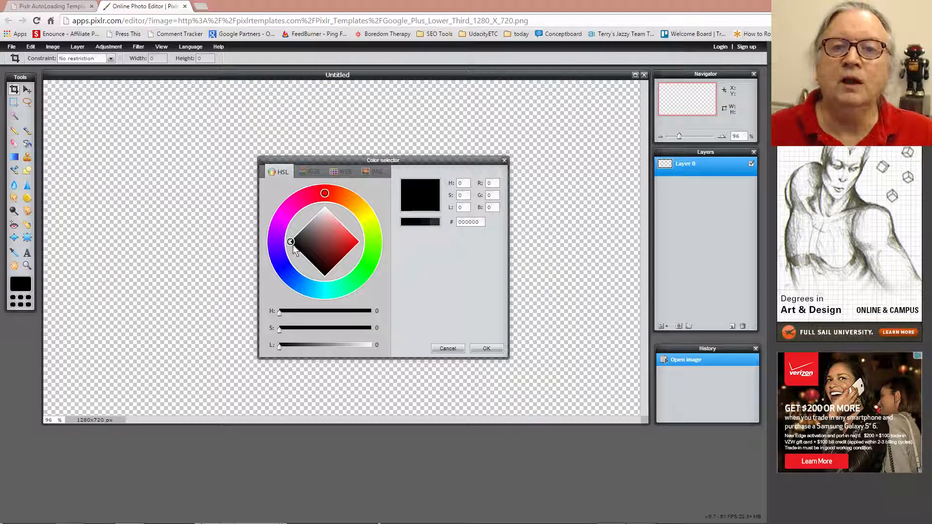
drag(297, 245, 369, 244)
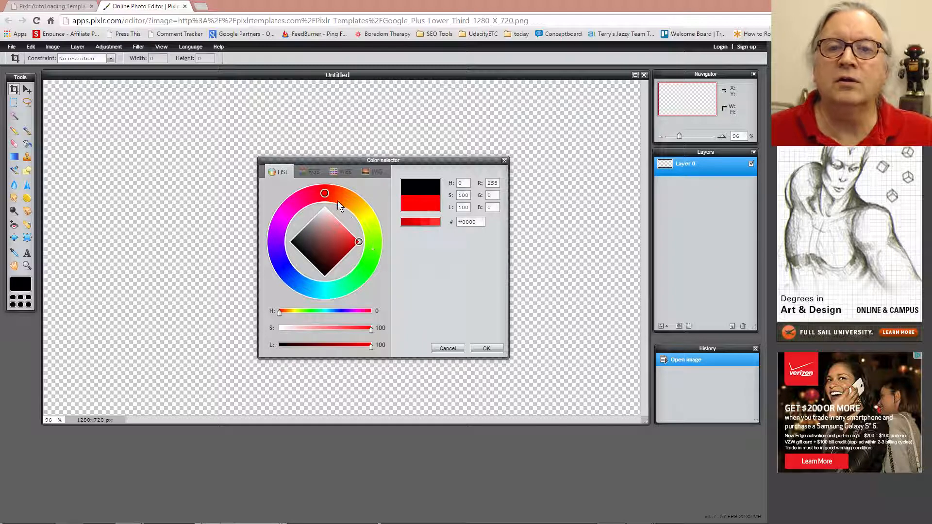
drag(325, 194, 372, 219)
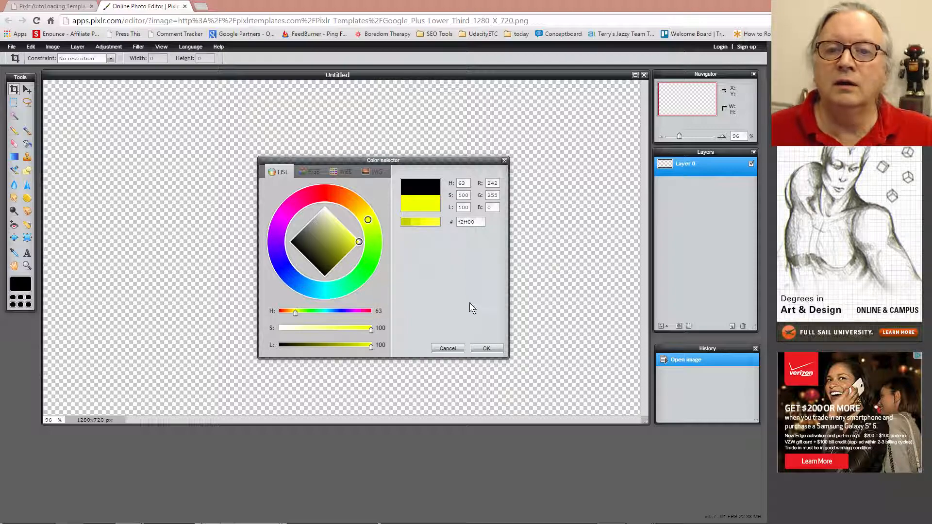
click(484, 349)
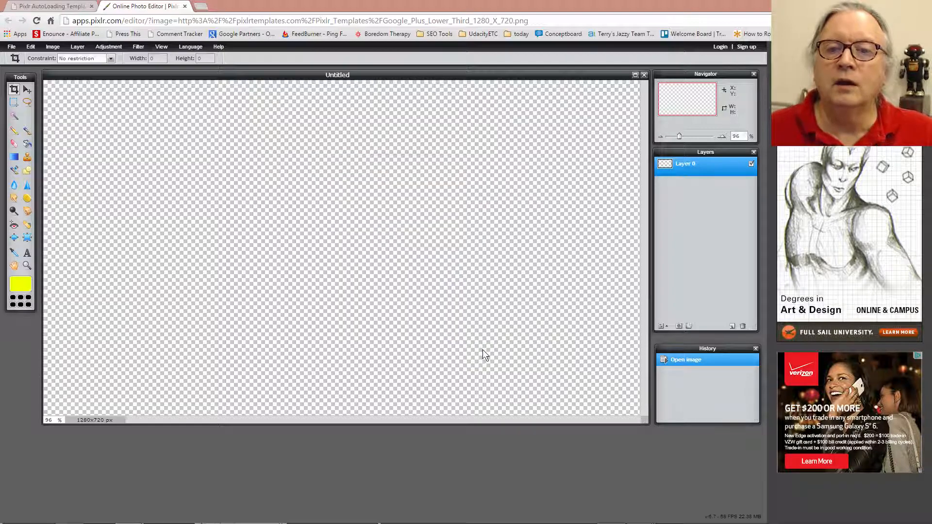
click(28, 144)
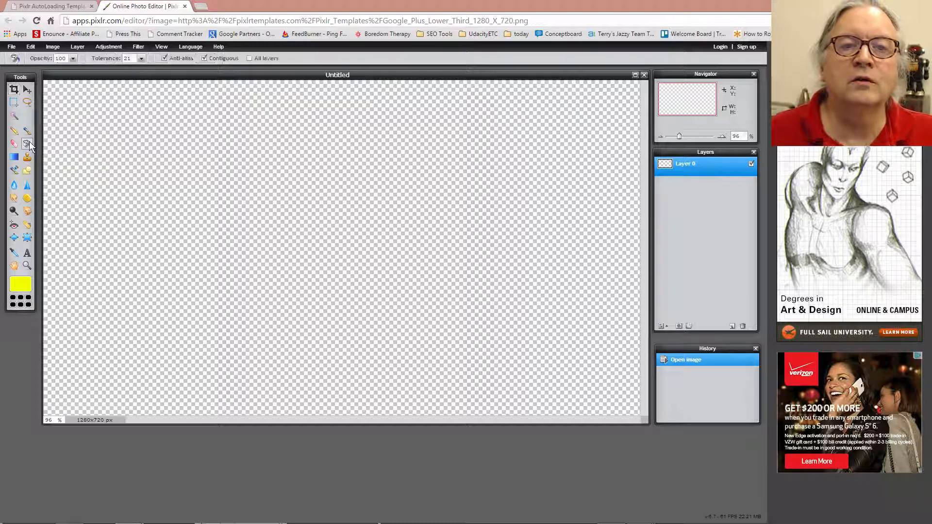
click(144, 150)
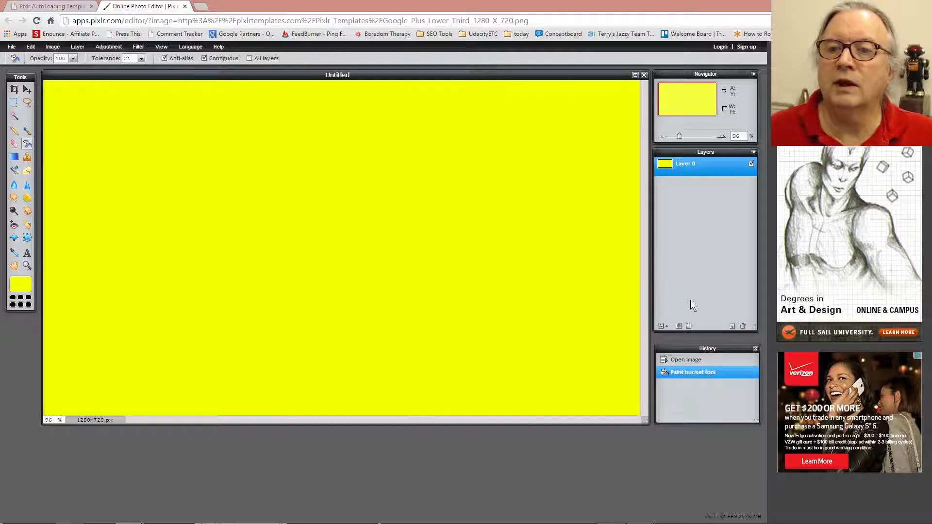
Add a new layer above the yellow one and fill it with orange (ff5100)
click(732, 326)
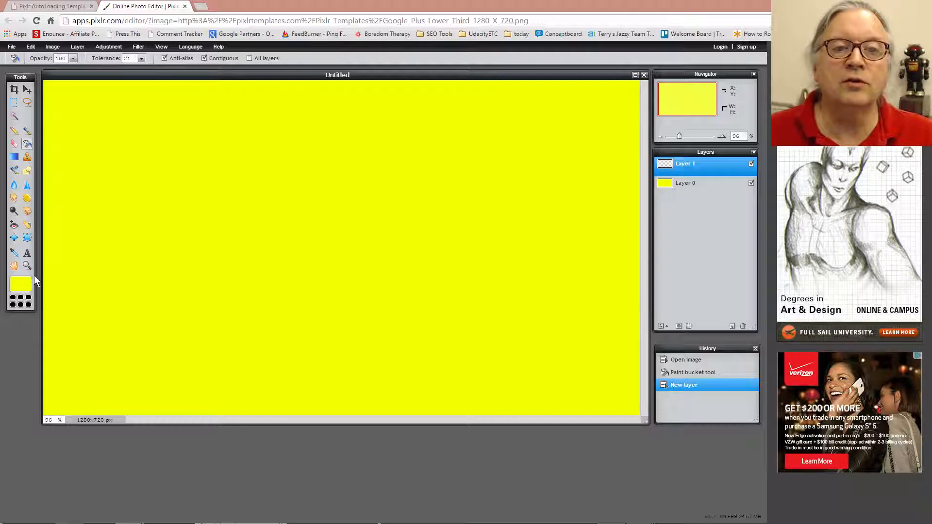
click(24, 287)
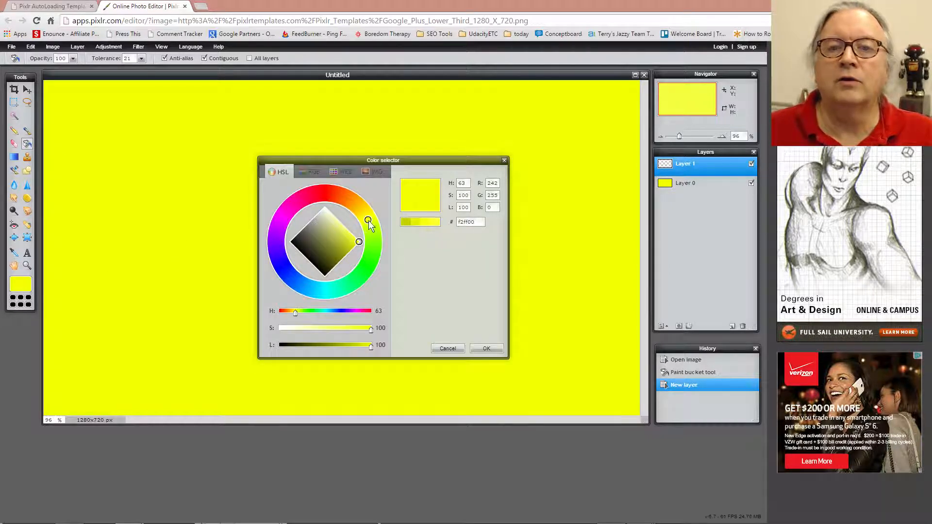
drag(368, 219, 346, 182)
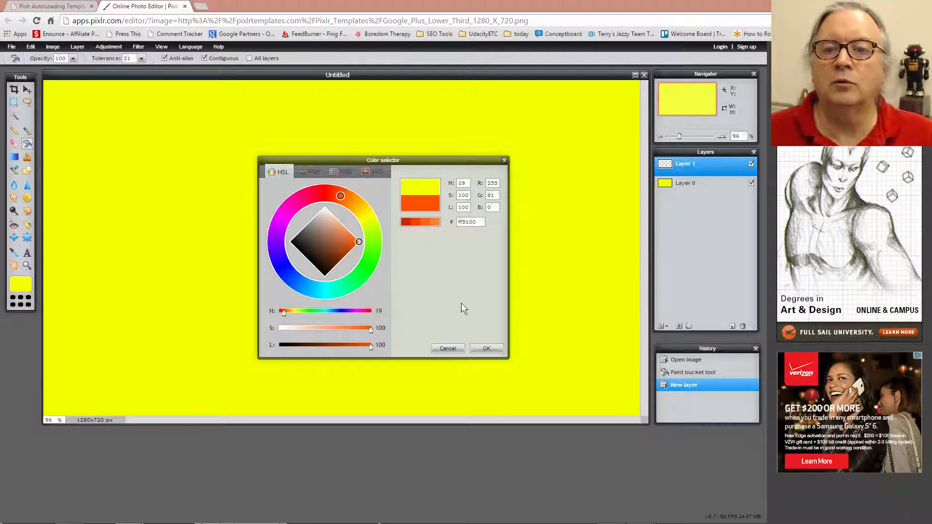
click(484, 348)
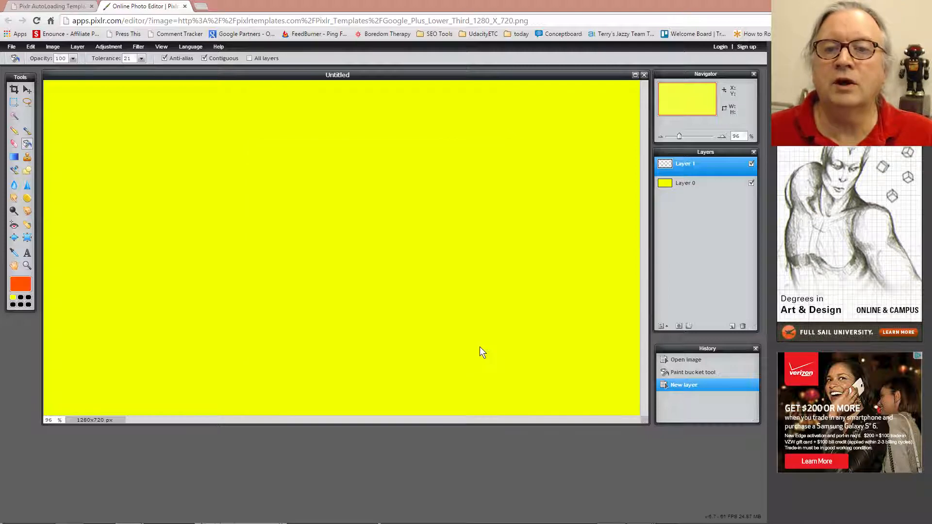
click(321, 217)
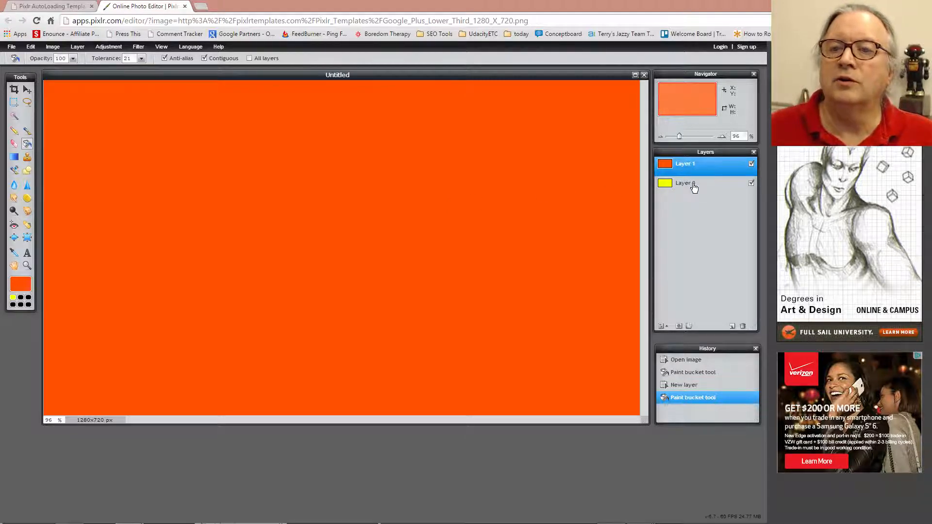
Add a text layer reading "This Text Will Be Punched Out!" in the upper part of the orange canvas
click(27, 253)
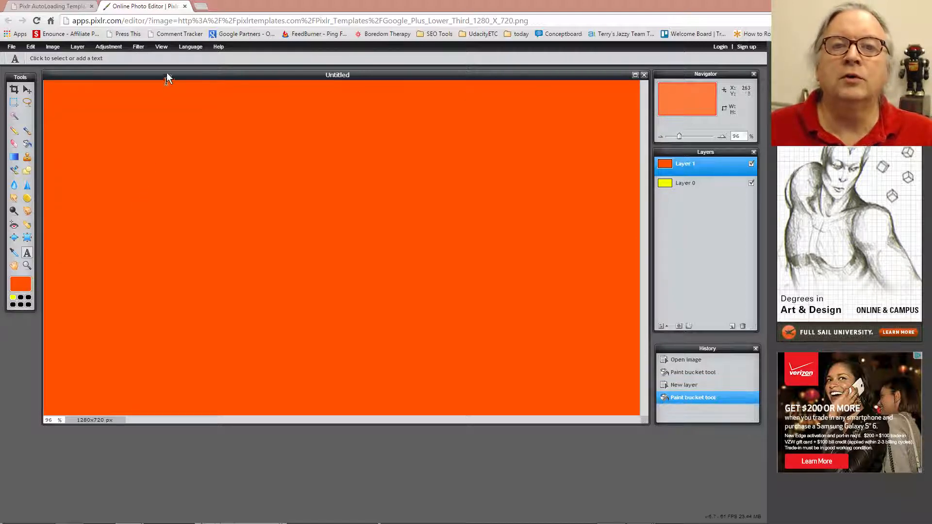
click(162, 47)
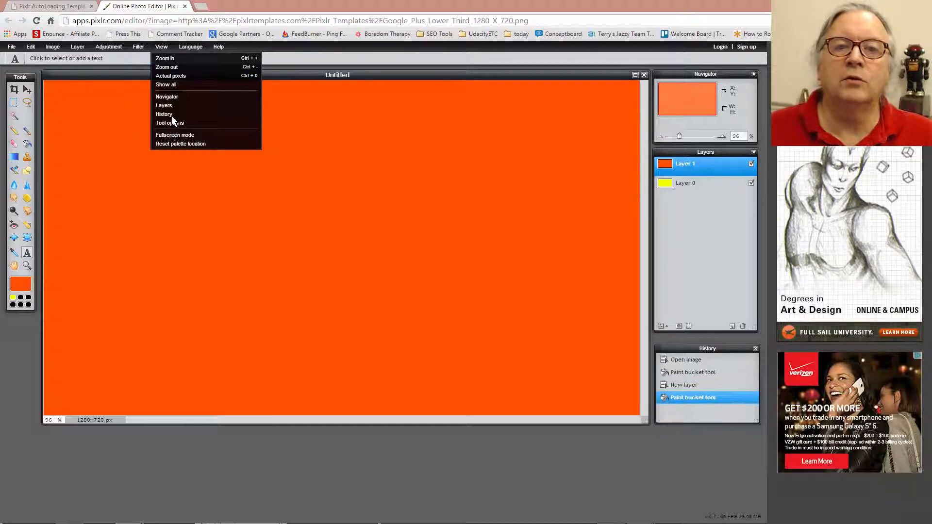
click(164, 47)
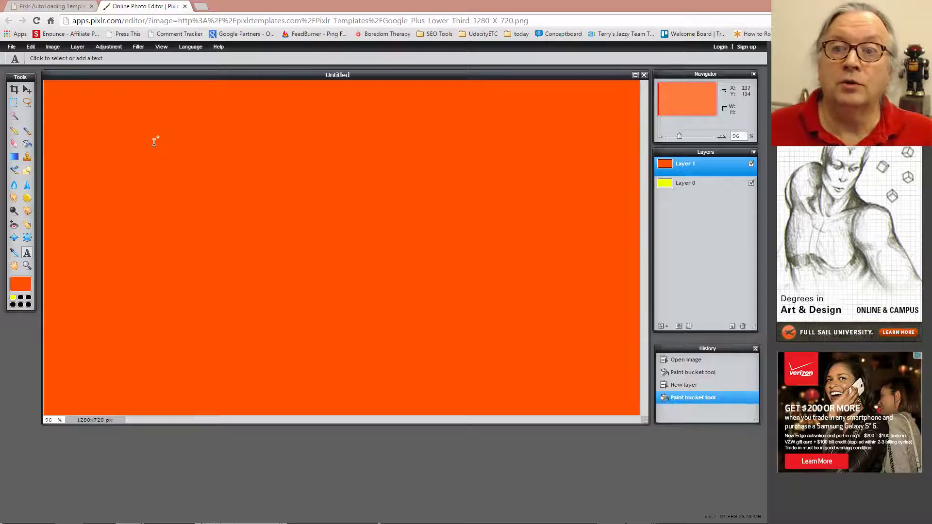
click(135, 159)
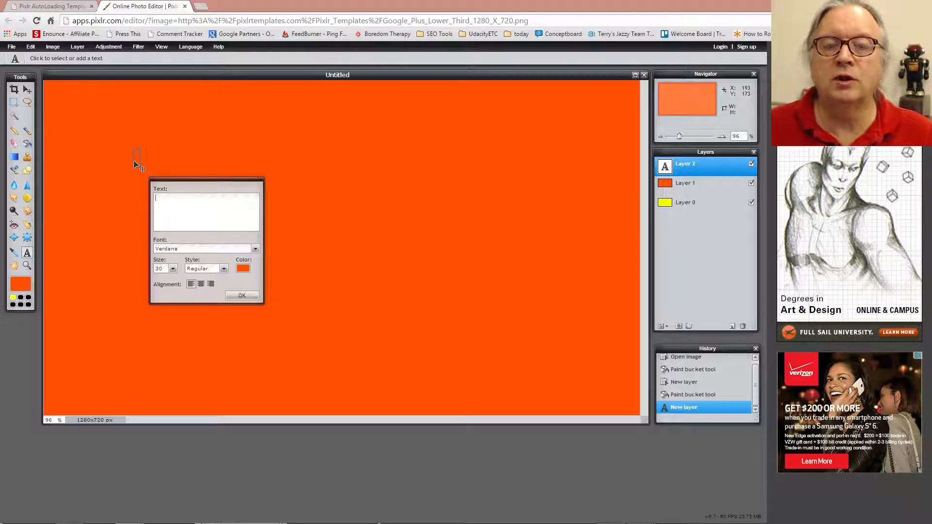
text(This )
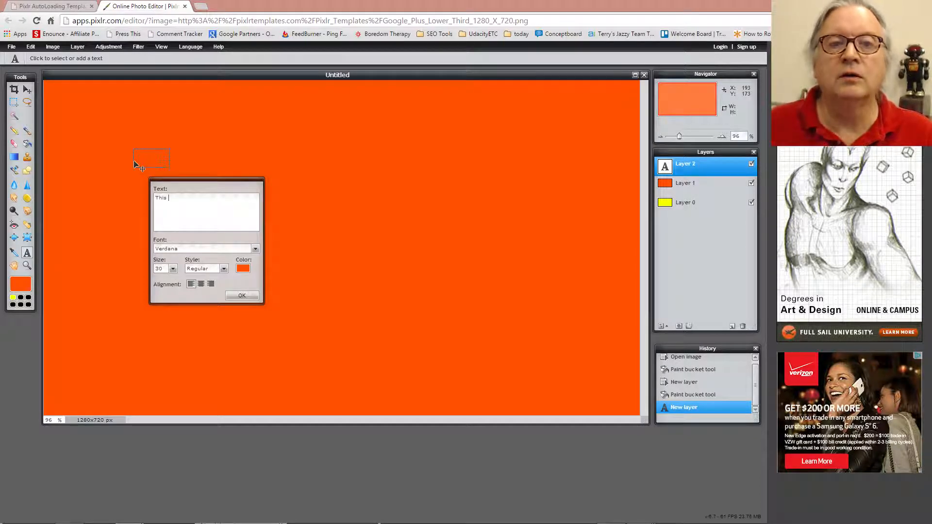
text(Text Wil)
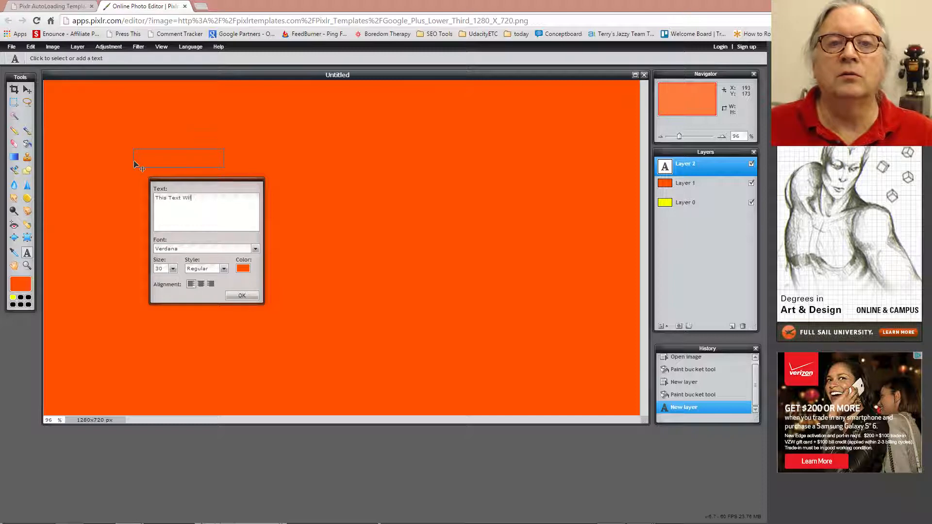
text(l Be P)
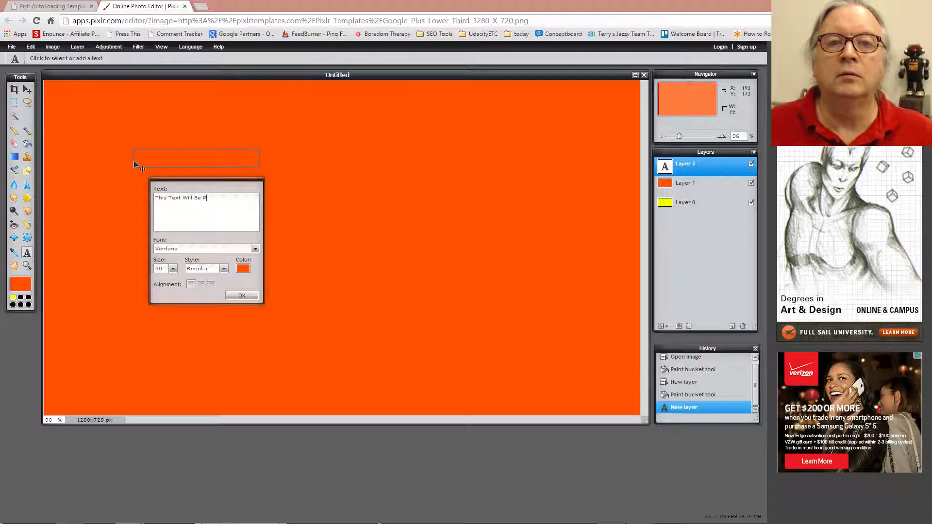
text(unched )
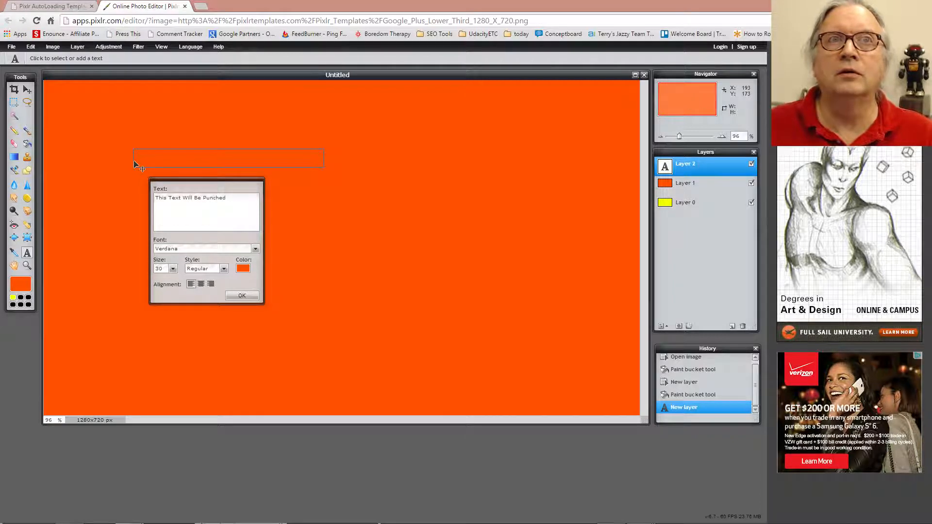
text(Out!)
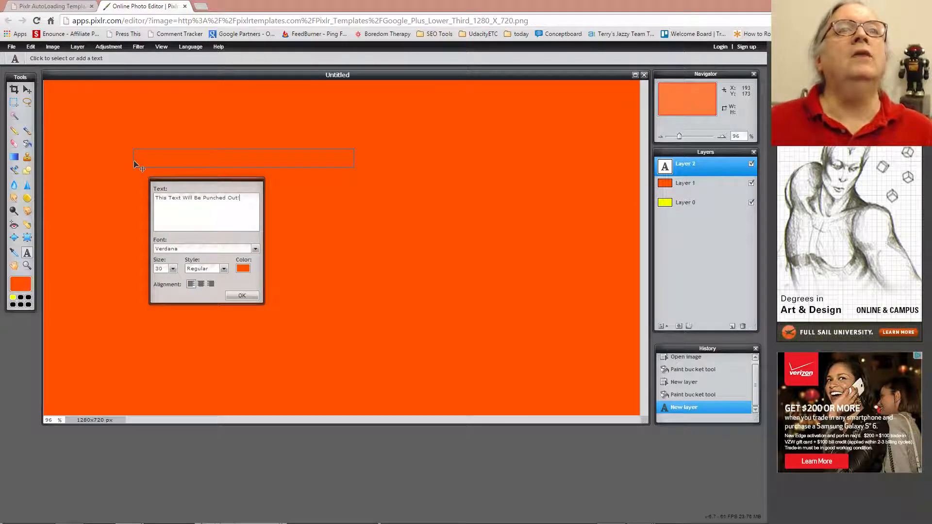
Format the text as bold, white (ffffff) and size 61, accept it, and switch to the Move tool
click(205, 270)
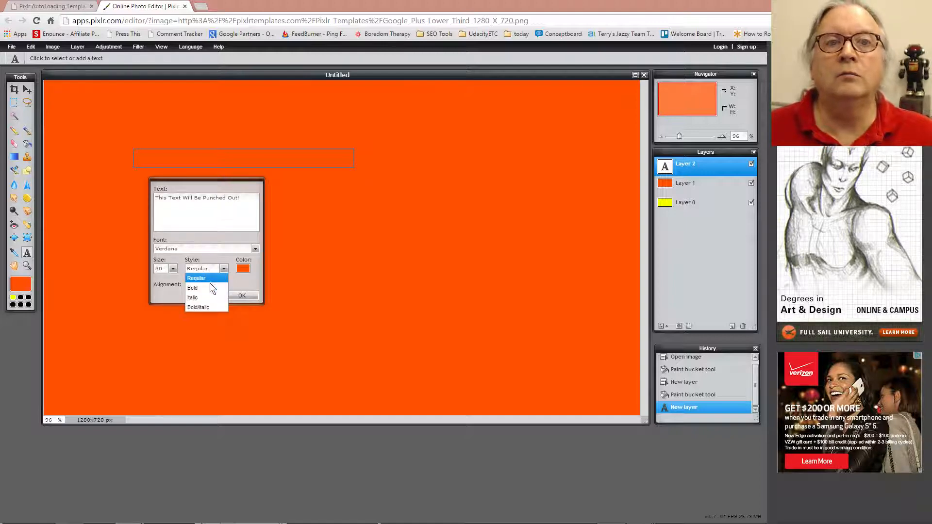
click(212, 288)
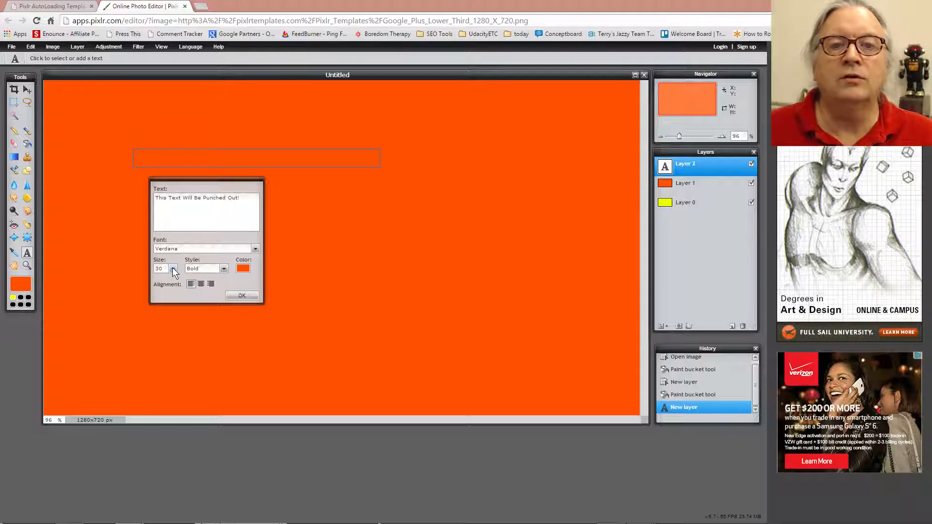
click(243, 269)
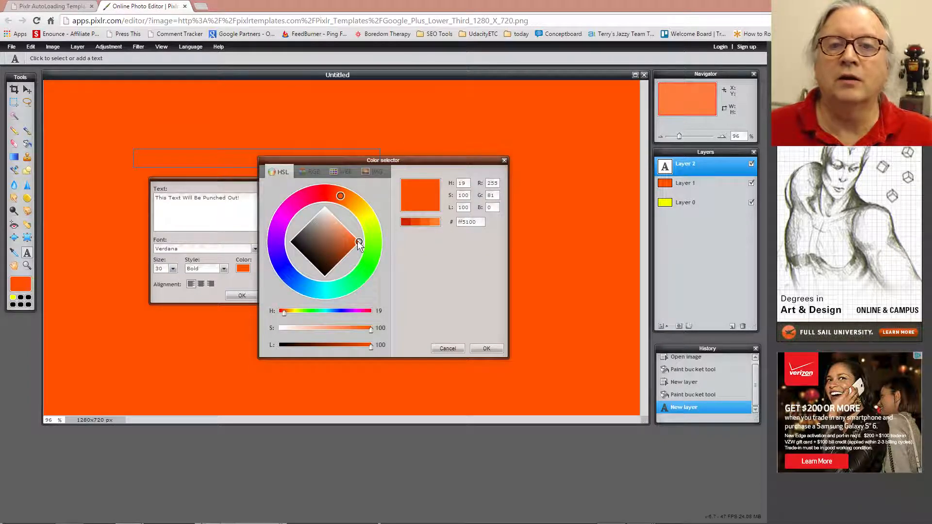
drag(359, 242, 325, 199)
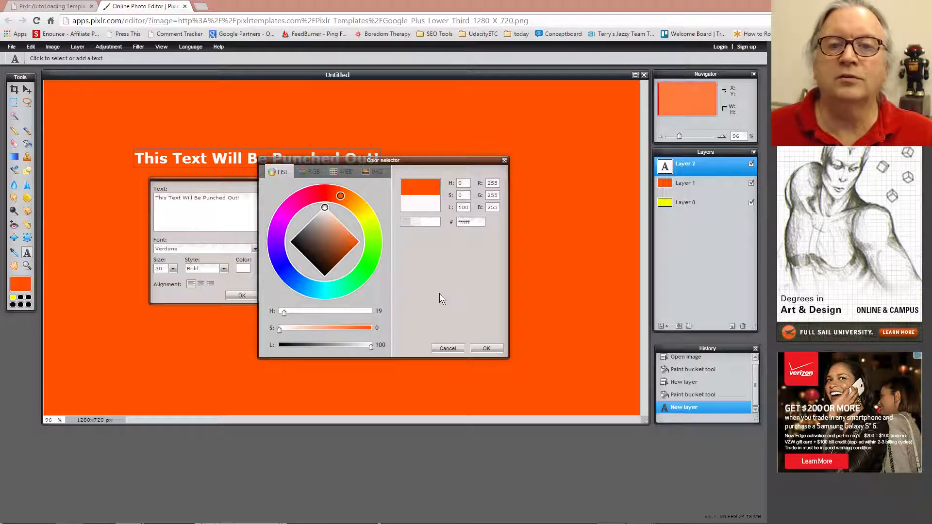
click(480, 348)
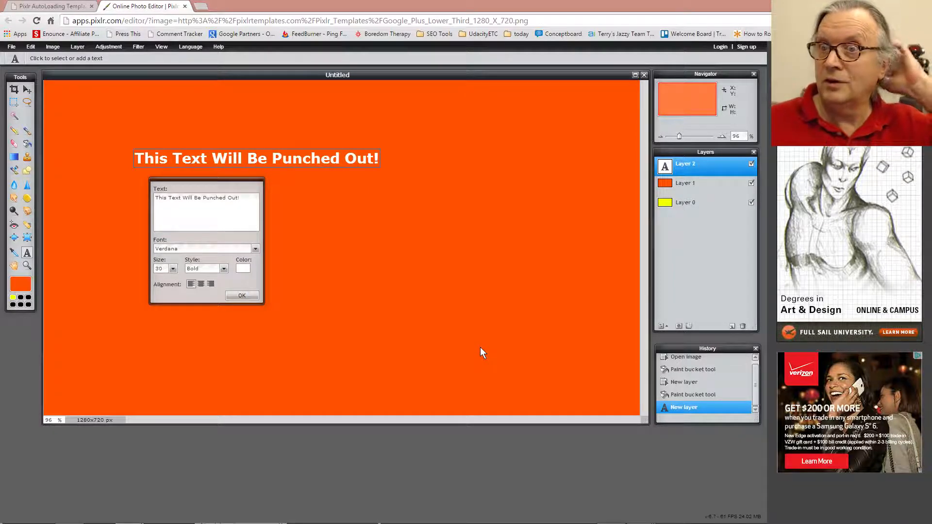
click(173, 269)
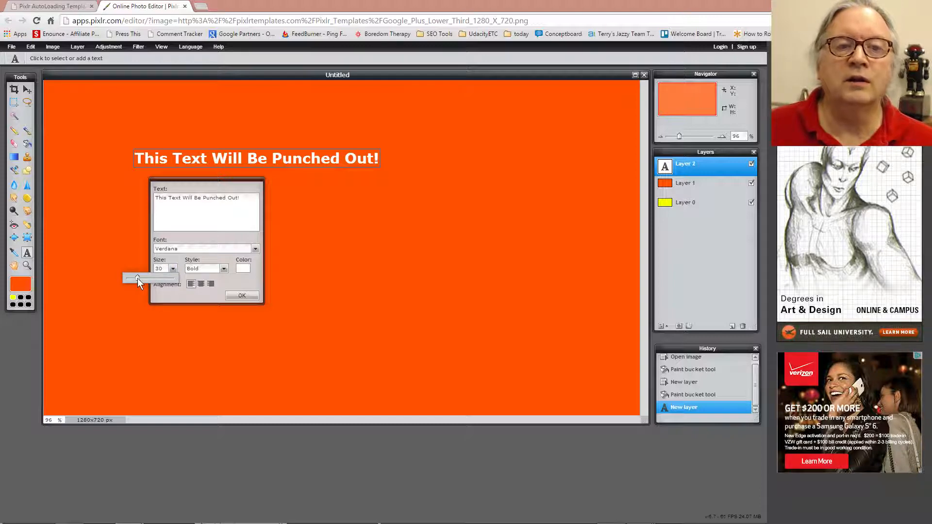
drag(138, 278, 148, 280)
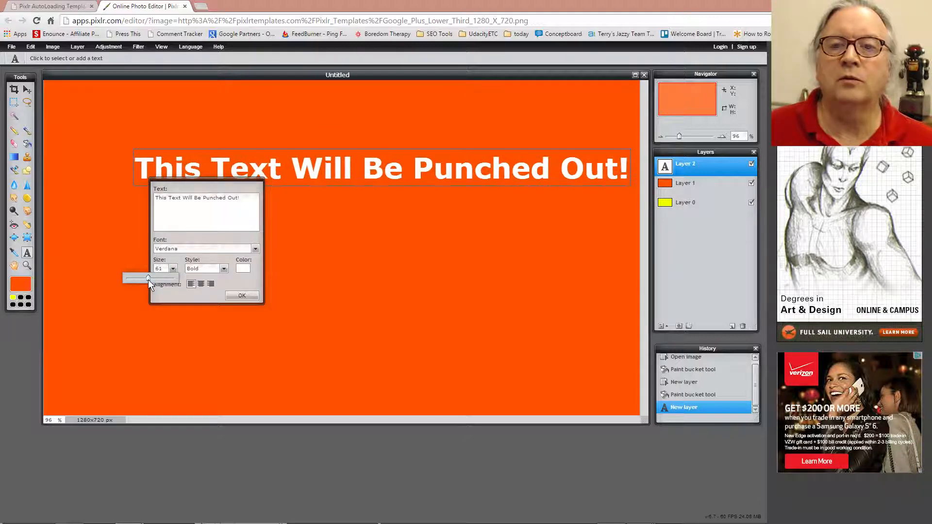
click(242, 296)
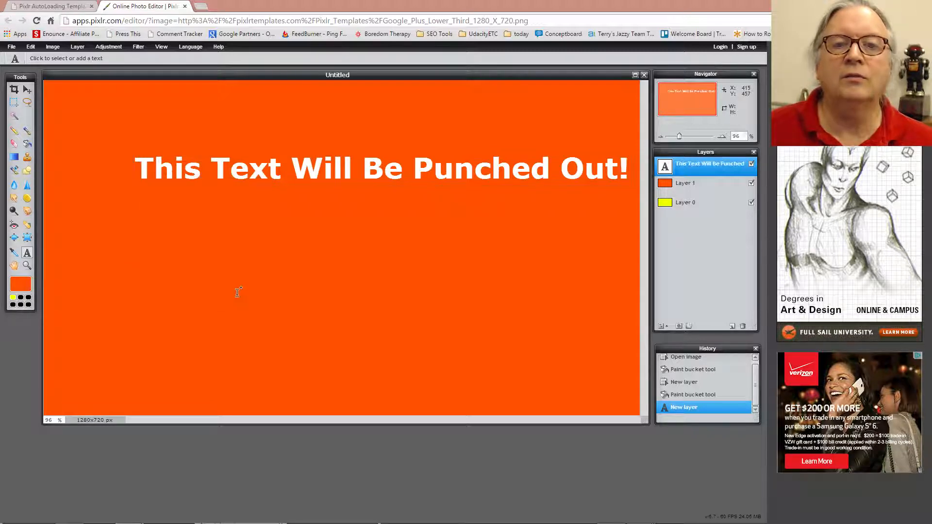
key(v)
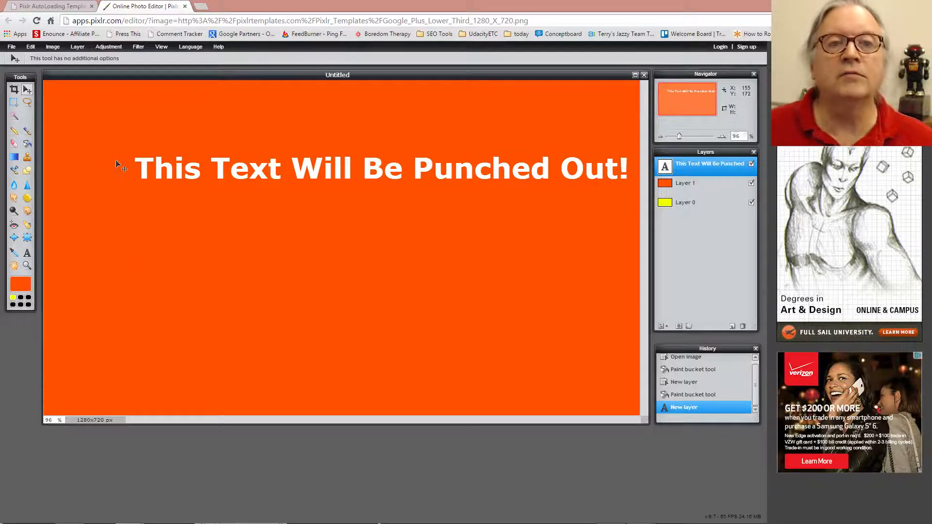
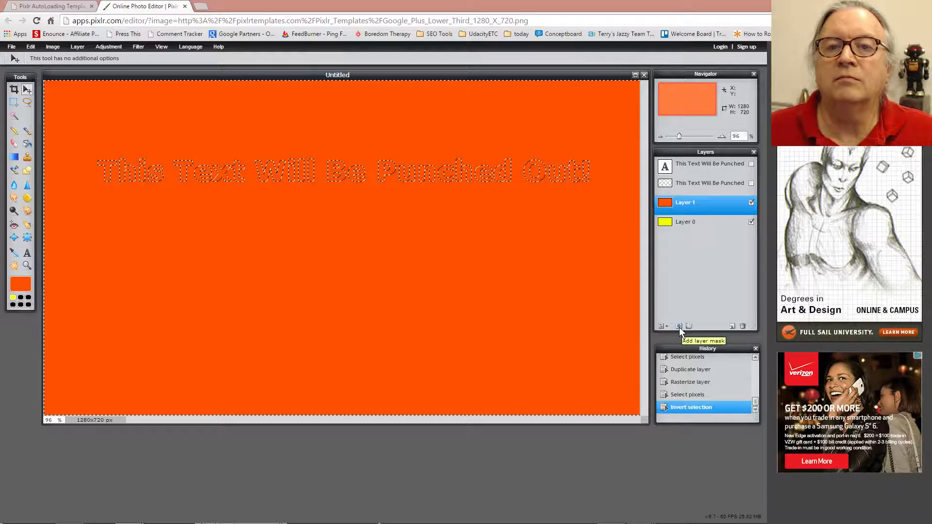
Add a layer mask to the orange Layer 1 from the inverted text selection
click(679, 326)
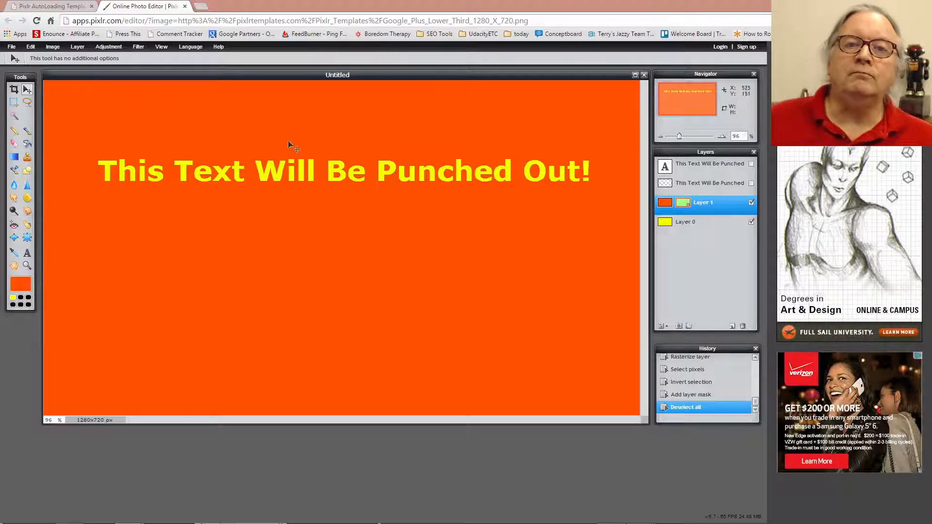
Save the image to the Desktop as a layered Pixlr (PXD) file named PunchedOutText
click(12, 48)
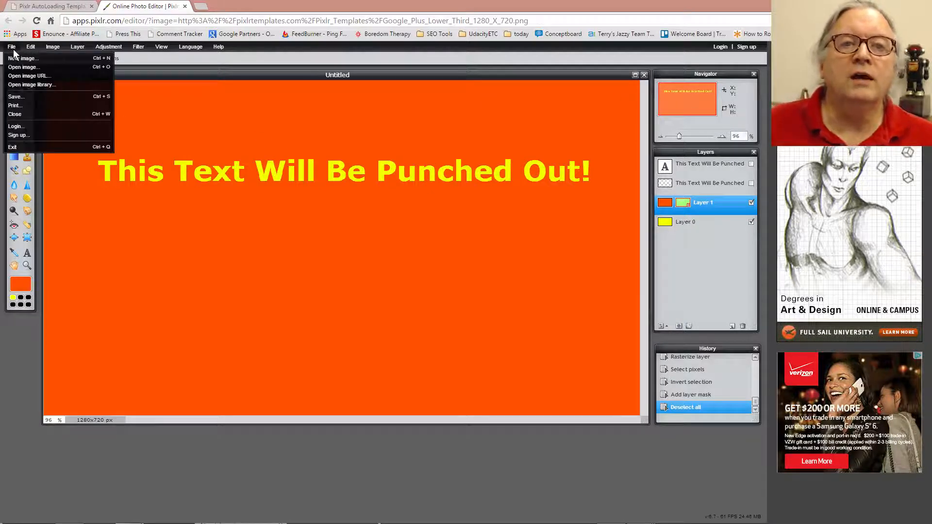
click(27, 98)
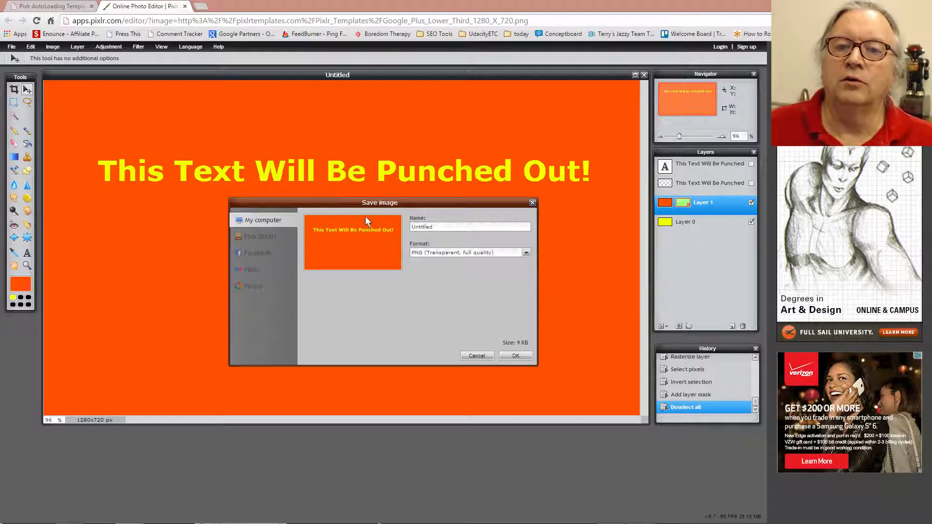
click(428, 252)
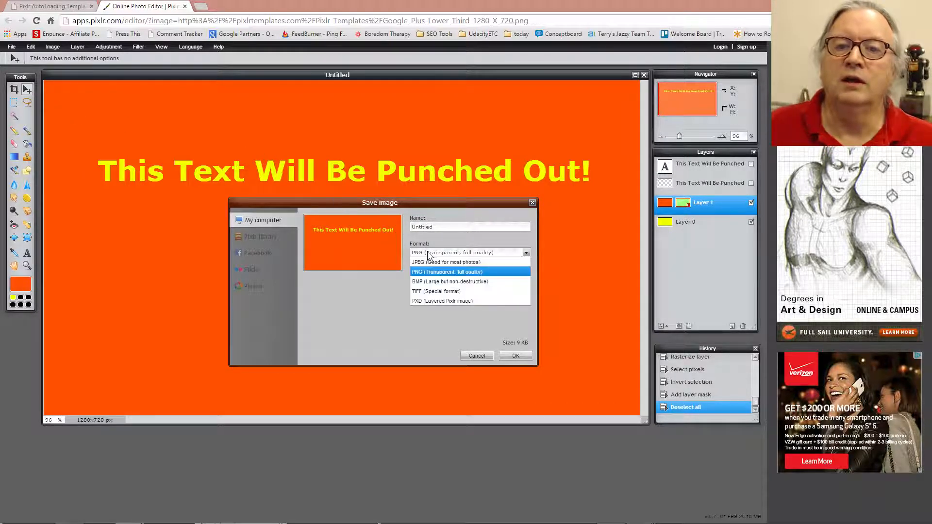
click(429, 302)
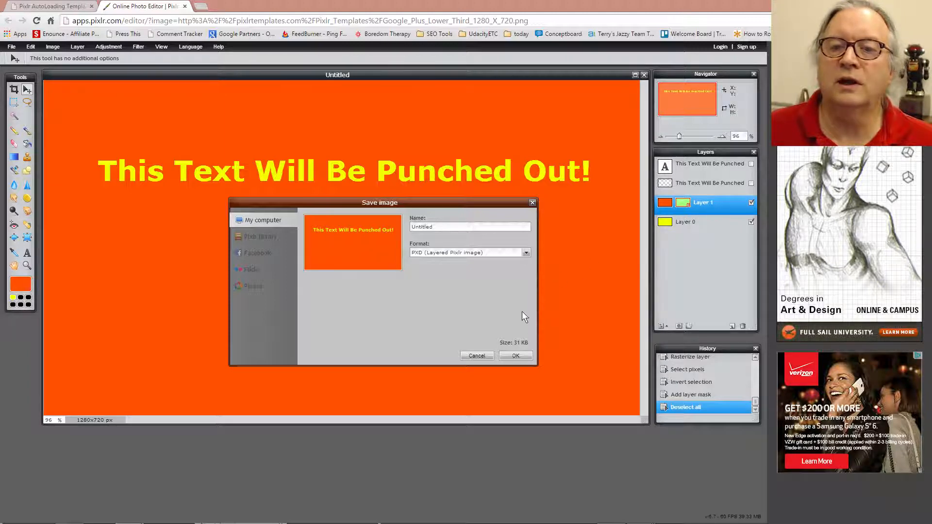
click(514, 357)
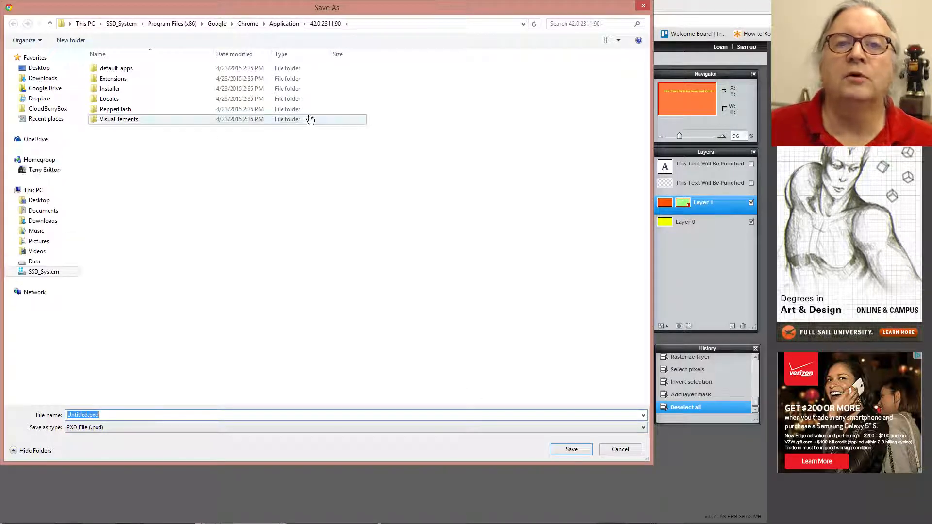
click(38, 68)
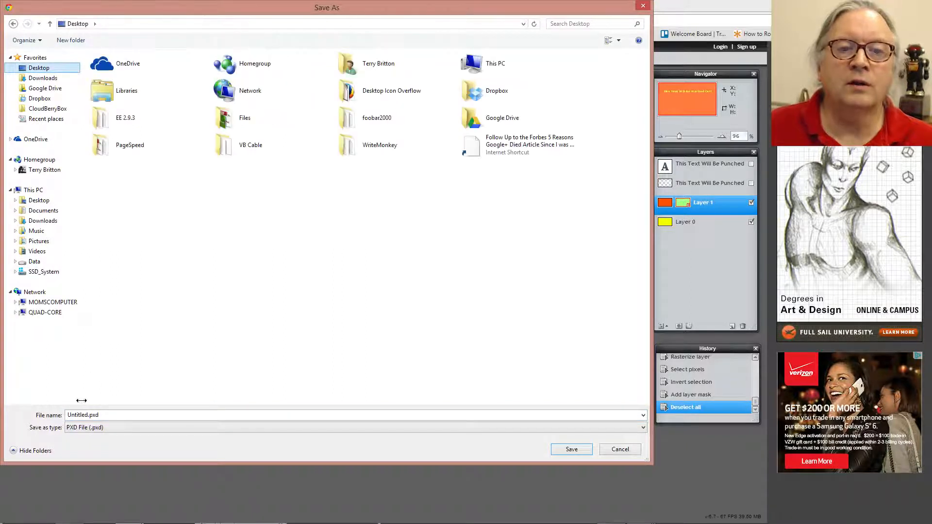
double_click(81, 415)
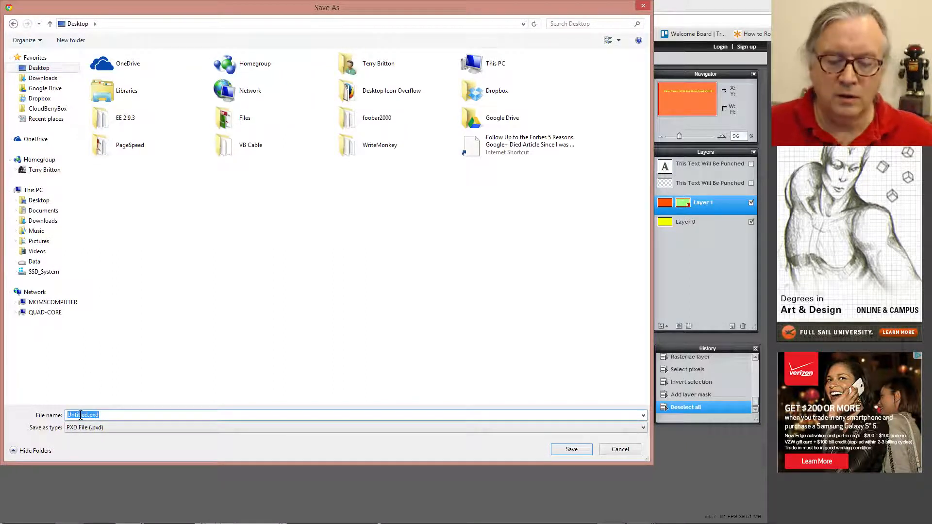
text(Pu)
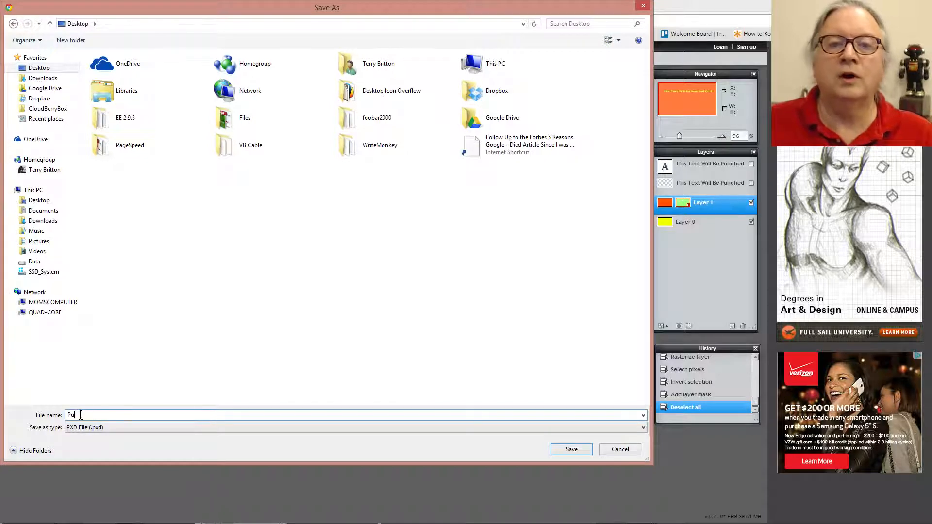
text(nchedO)
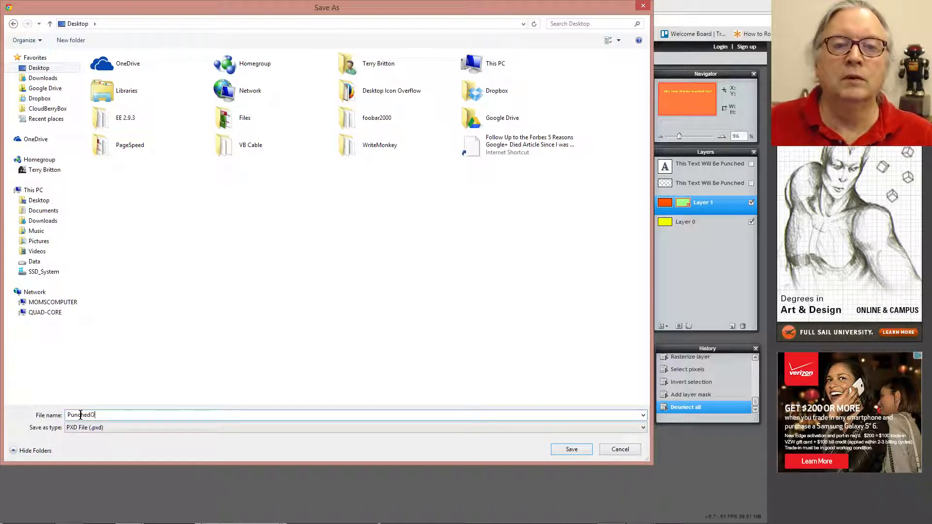
text(utText)
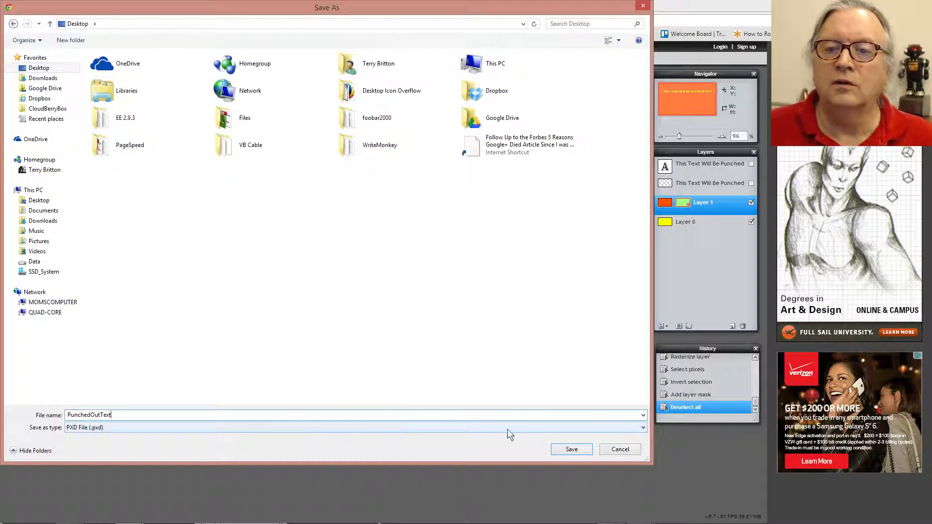
click(566, 449)
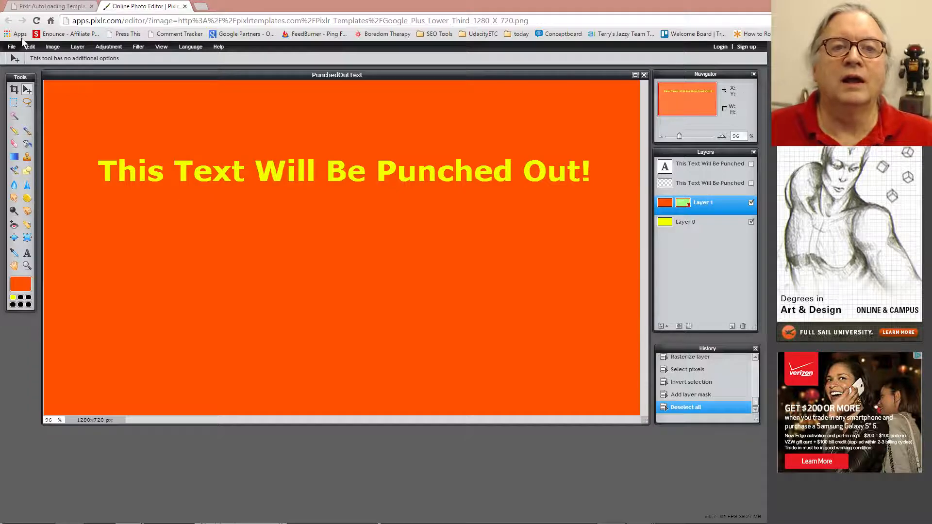
Save a copy of the image to the Desktop as a full-quality PNG named PunchedOutText.png
click(11, 47)
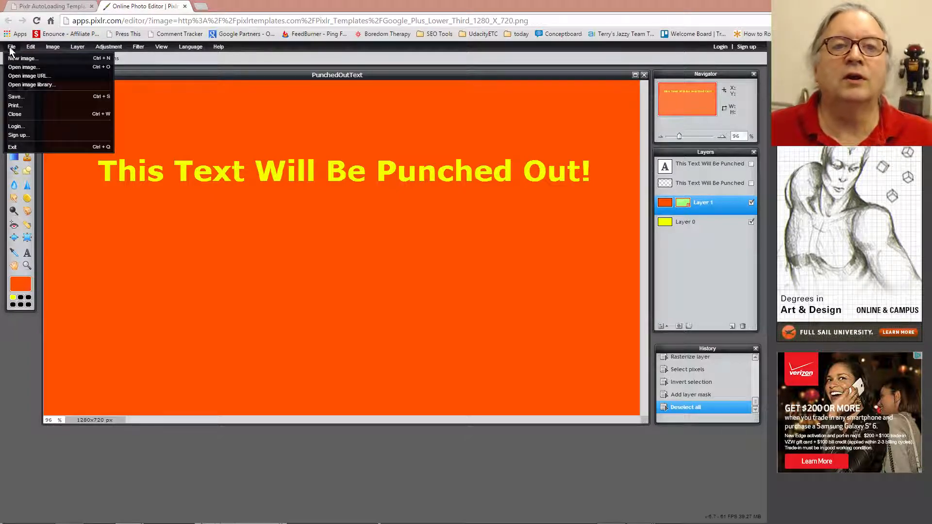
click(38, 98)
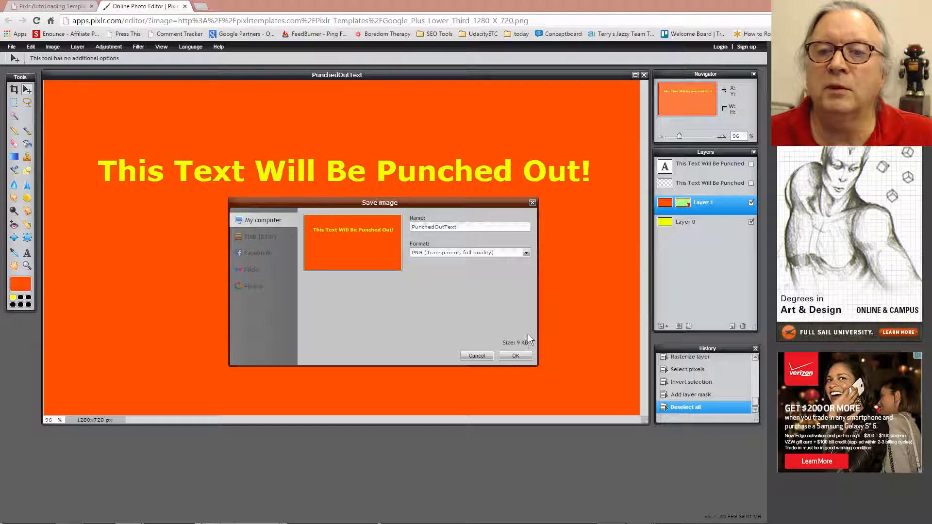
click(516, 252)
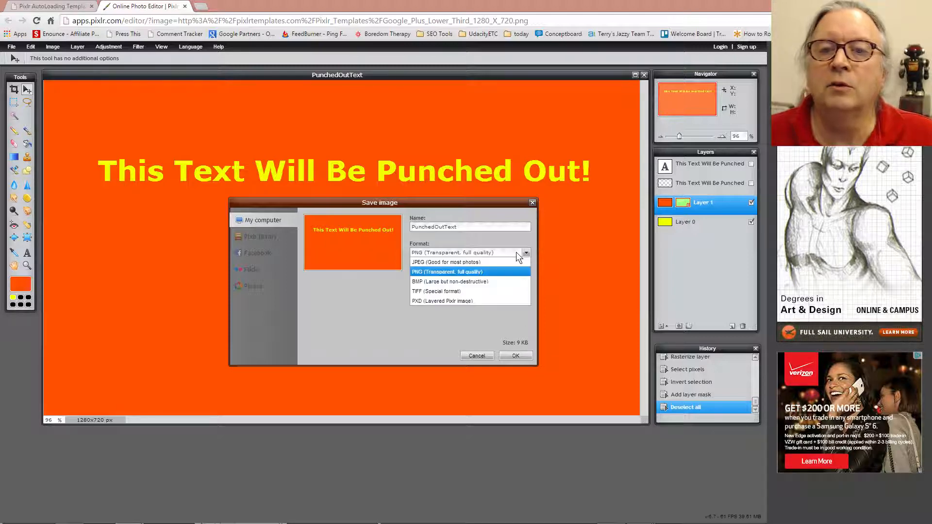
click(509, 262)
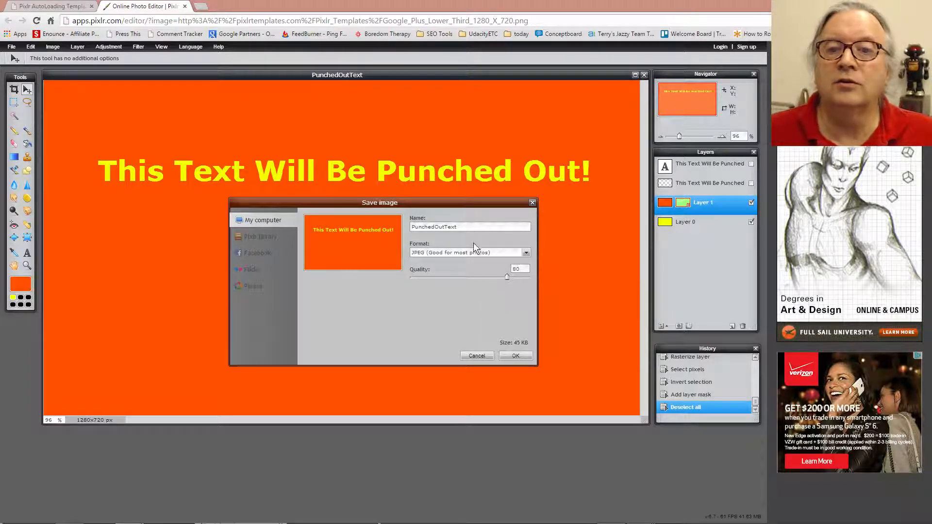
click(457, 255)
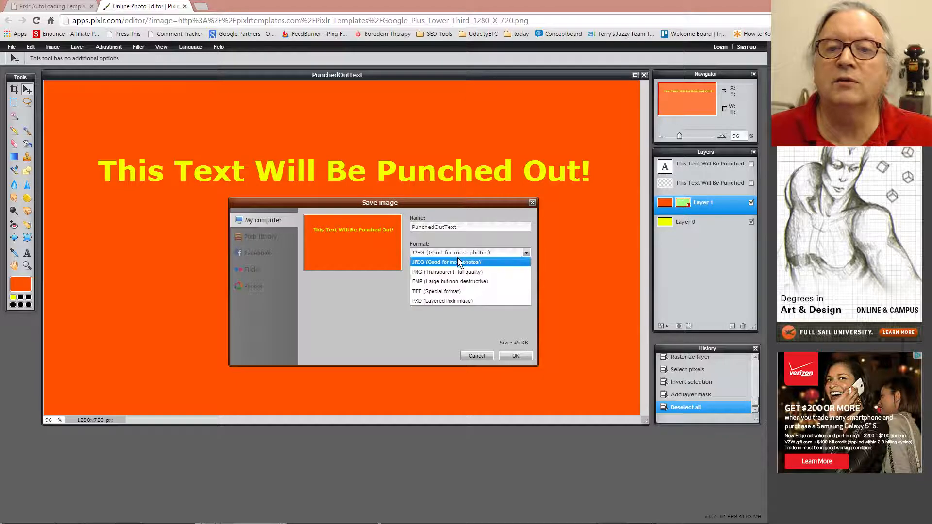
click(455, 272)
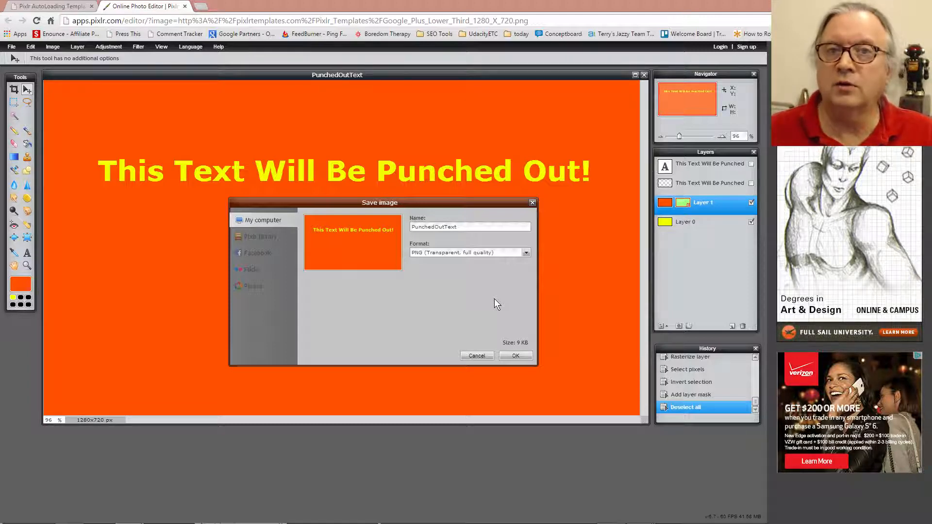
click(517, 355)
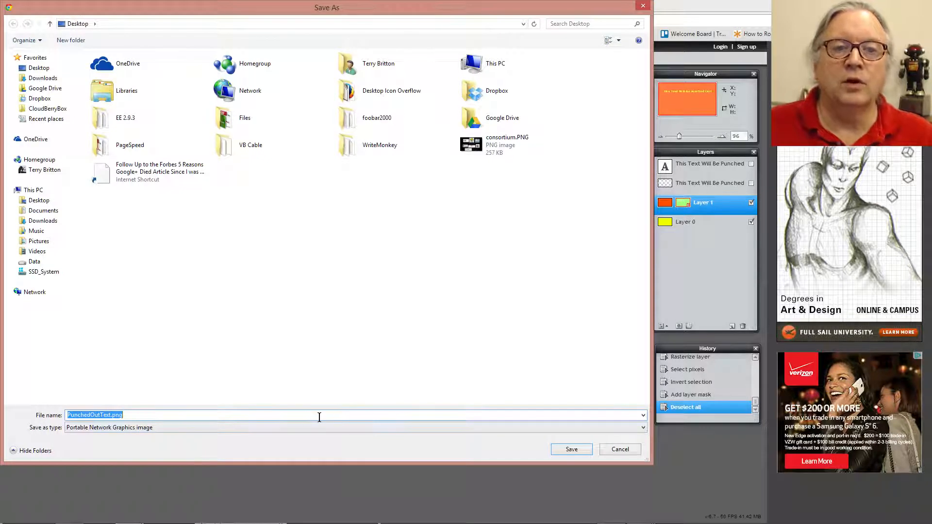
click(568, 450)
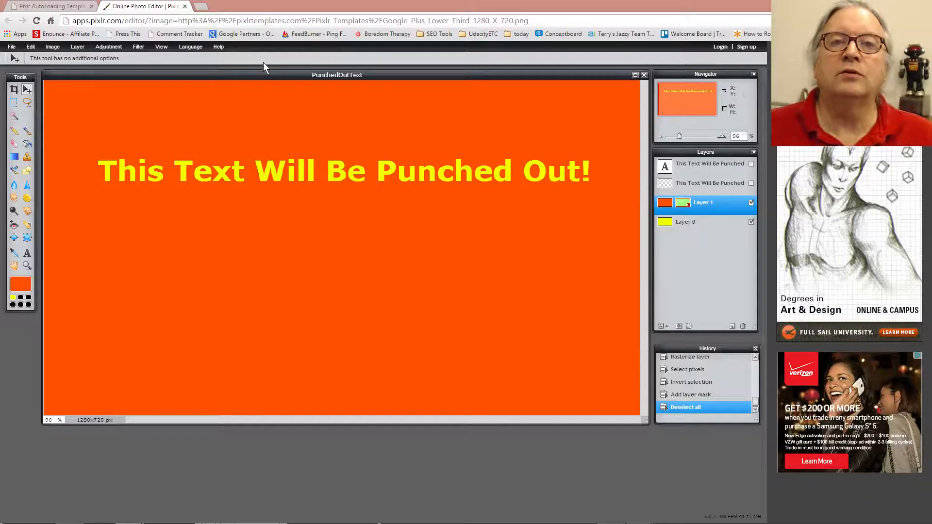
Load the Pixlr editor from apps.pixlr.com/editor in a new browser tab
click(202, 8)
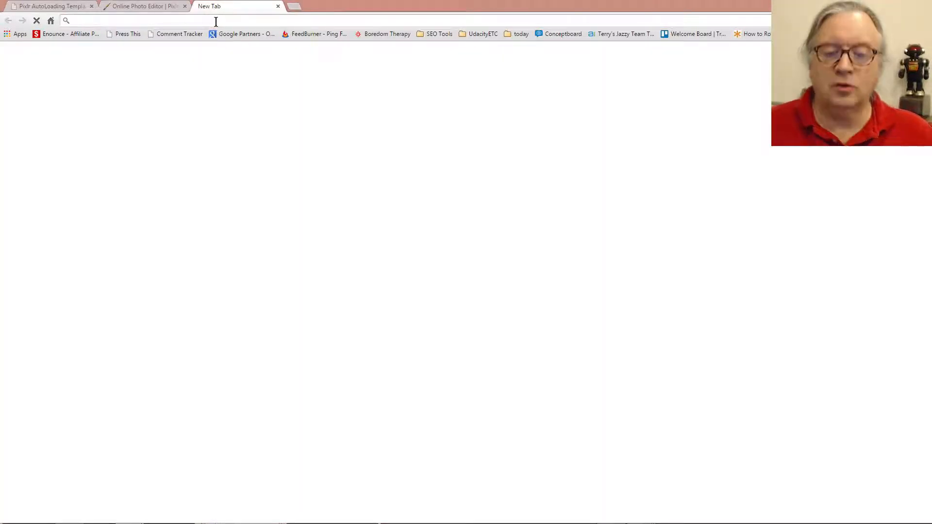
text(apps)
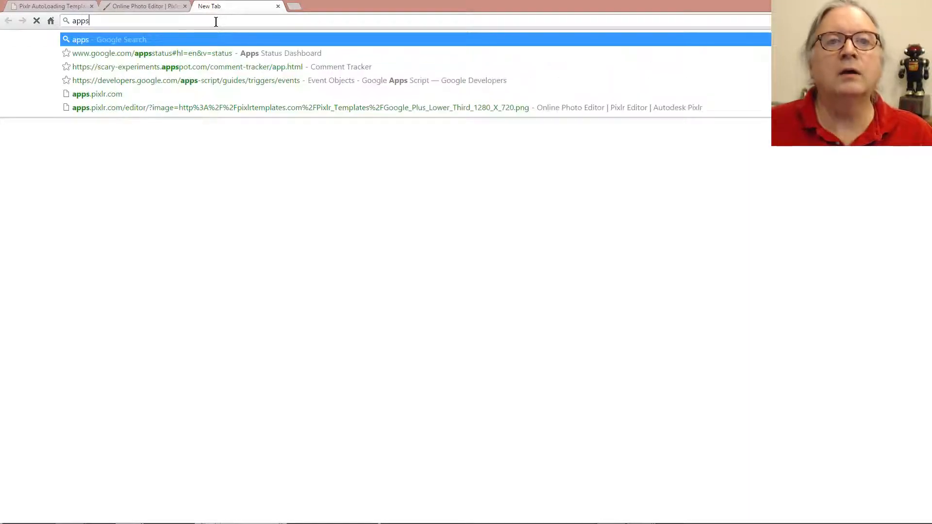
text(.pix)
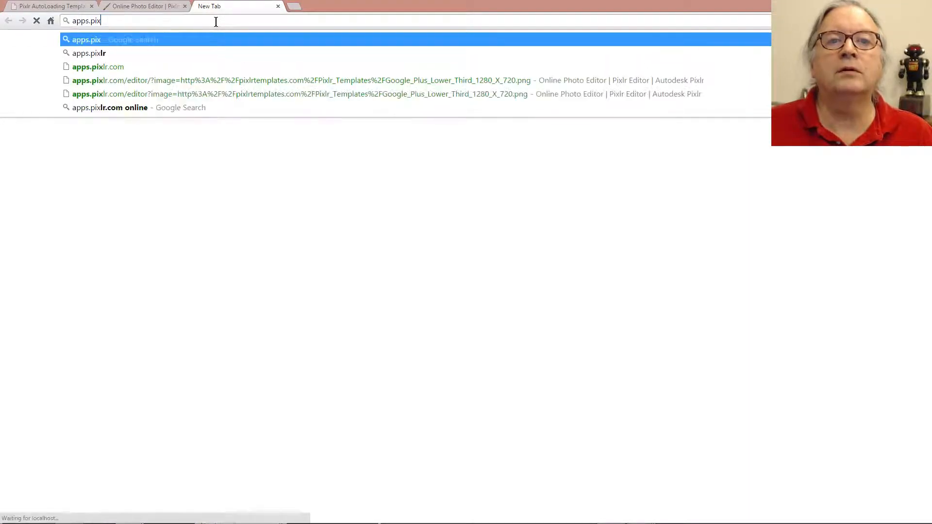
text(.)
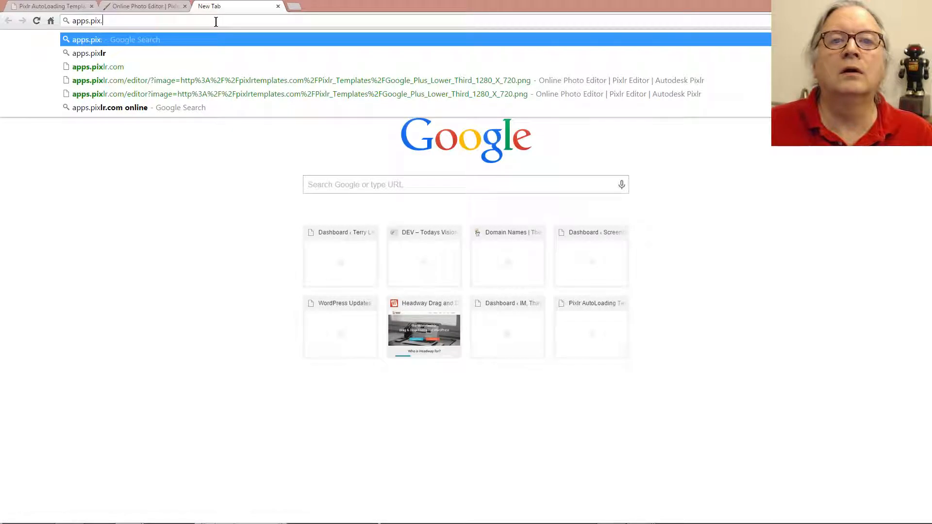
key(BackSpace)
text(lr.com)
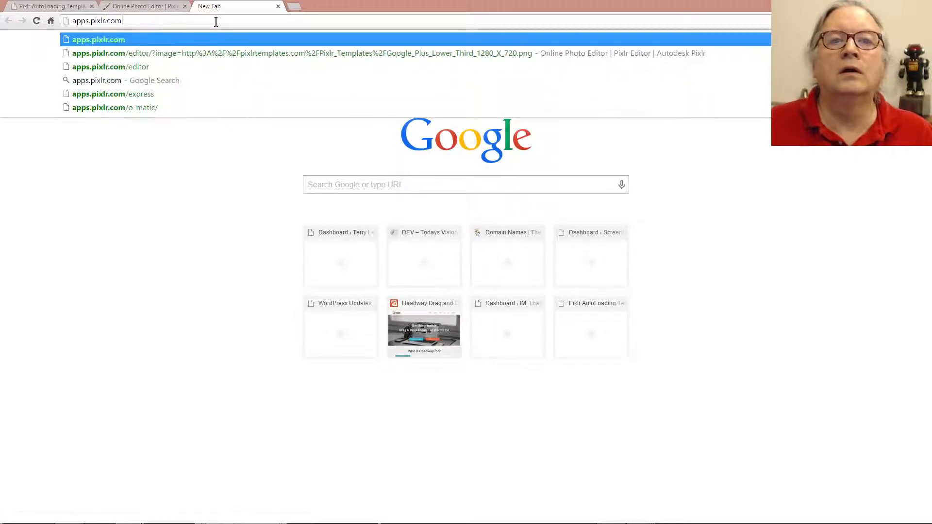
text(/editor)
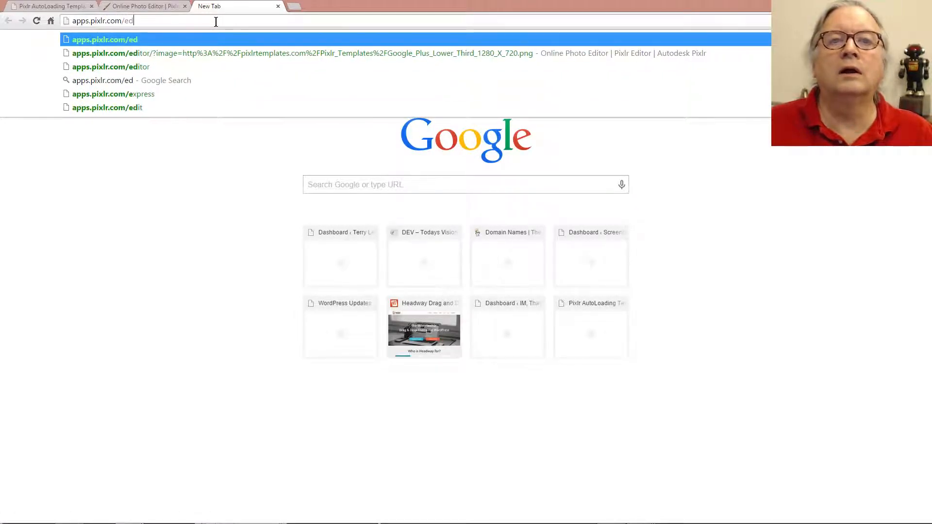
key(Return)
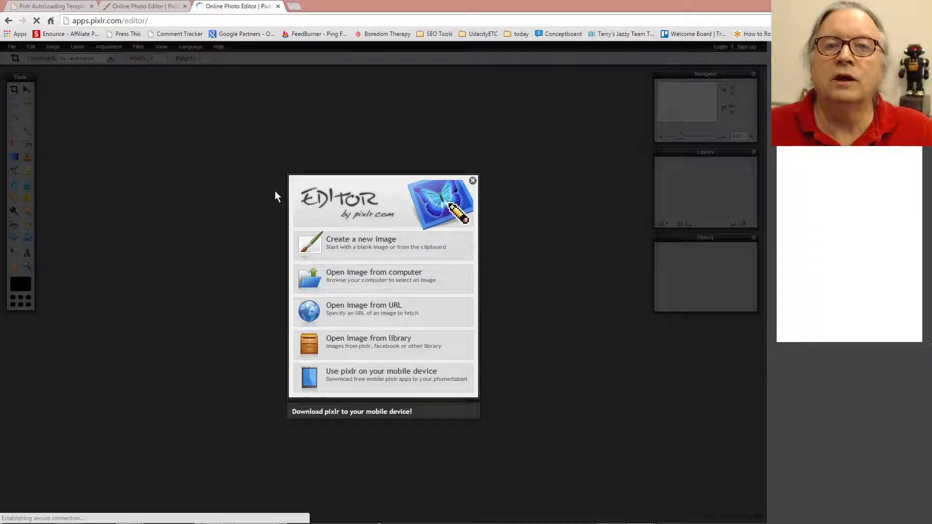
Create a new transparent image using the Movie 720p preset (1280 x 720)
click(348, 251)
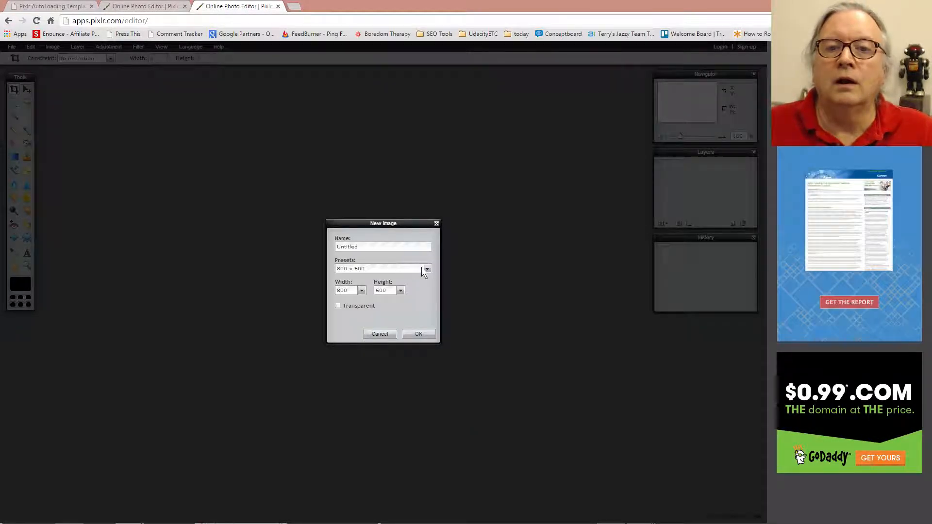
click(337, 307)
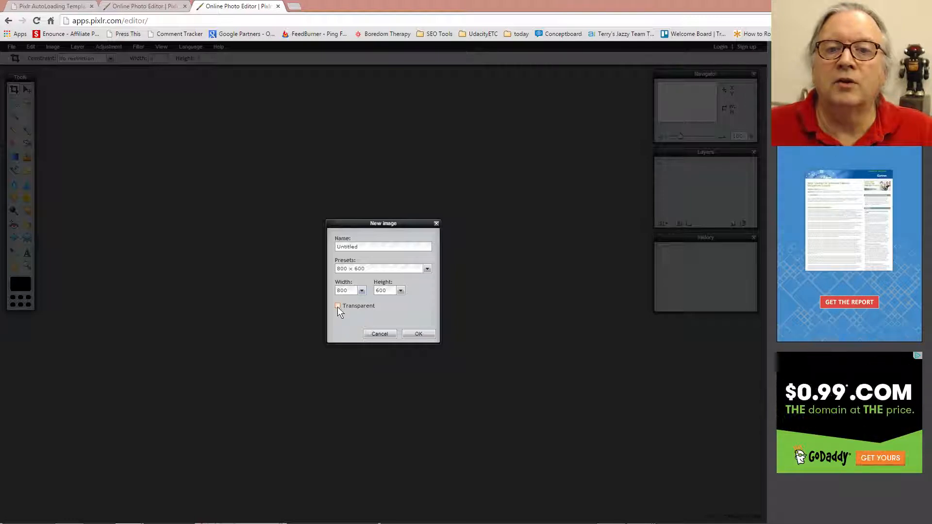
click(413, 269)
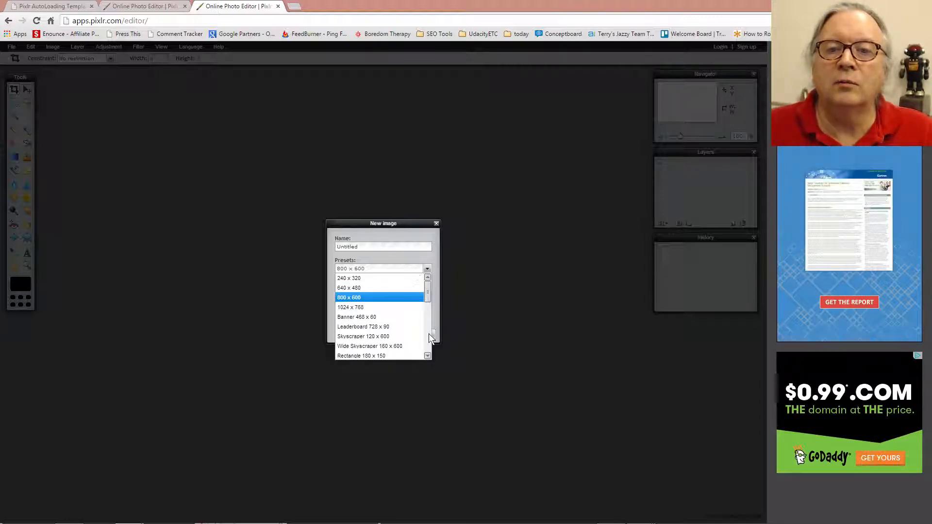
scroll(427, 346, down, 2)
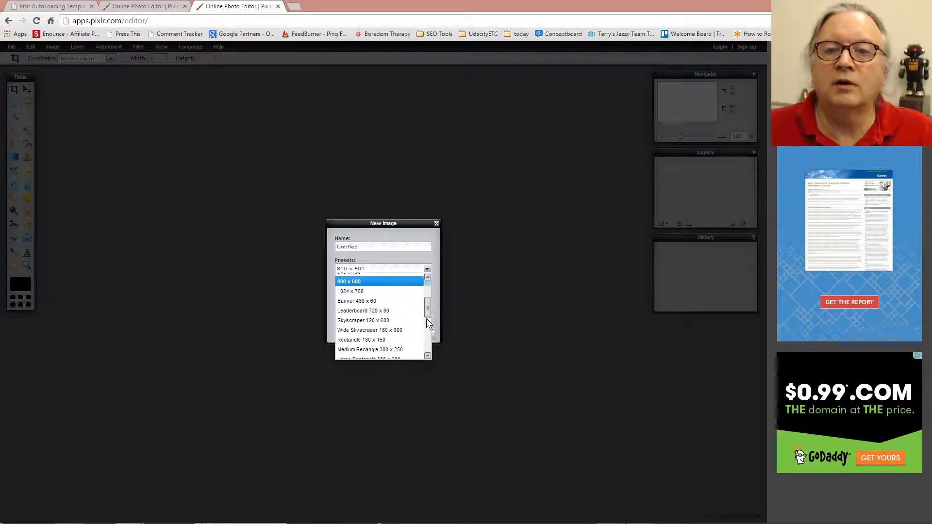
scroll(423, 354, down, 1)
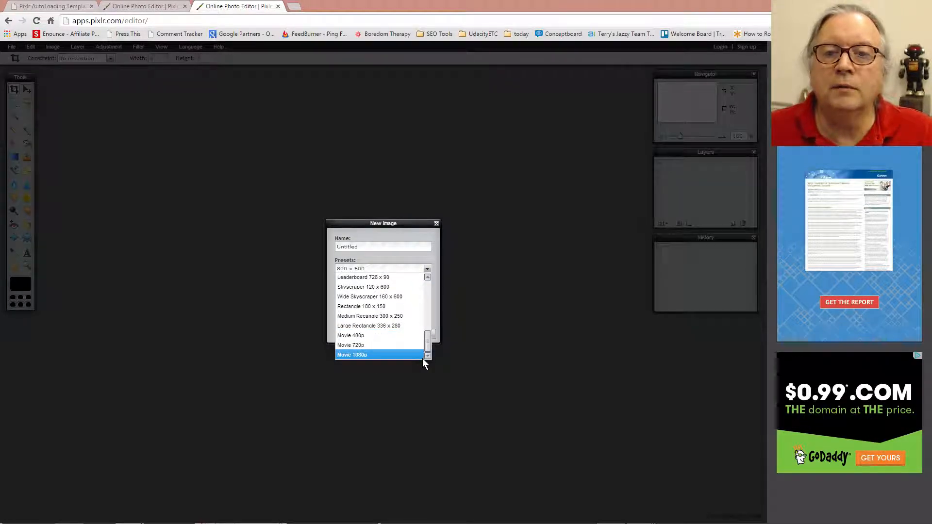
click(396, 351)
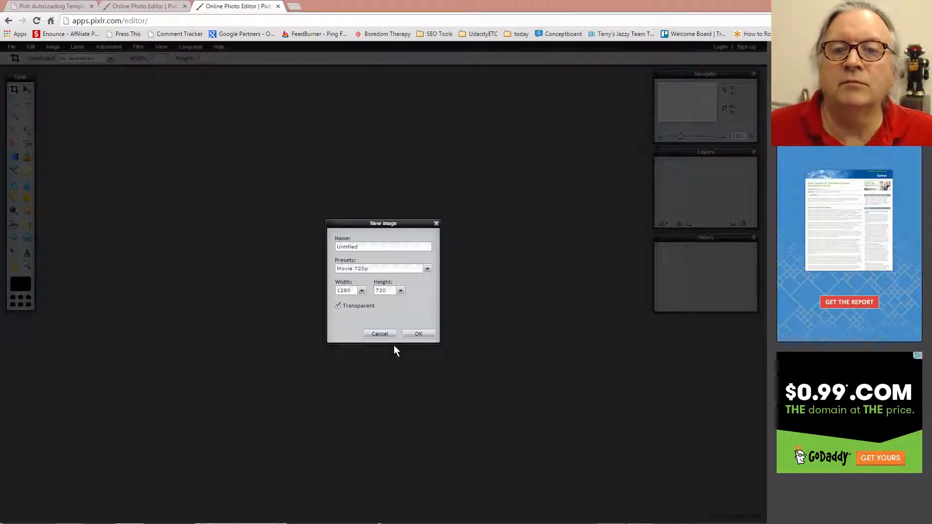
click(418, 335)
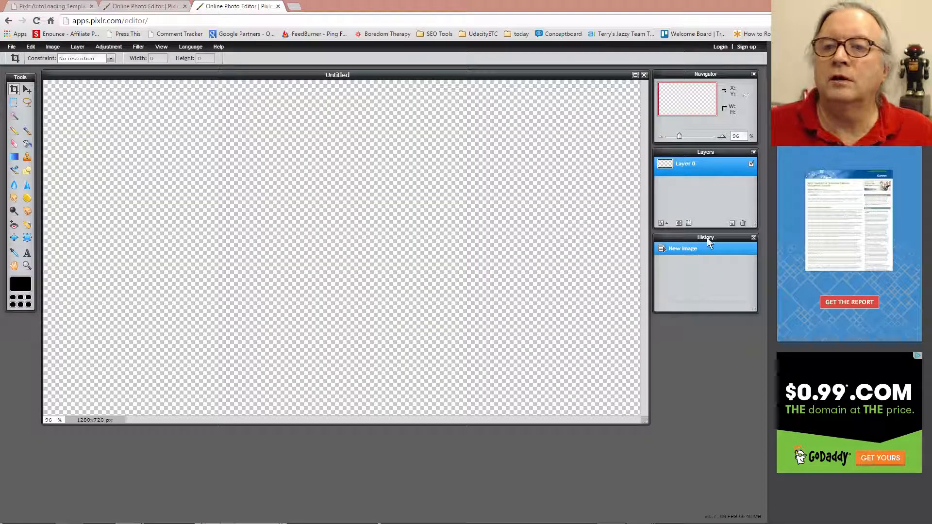
Move the History panel lower and lengthen the Layers panel to fill the space above it
drag(707, 241, 709, 341)
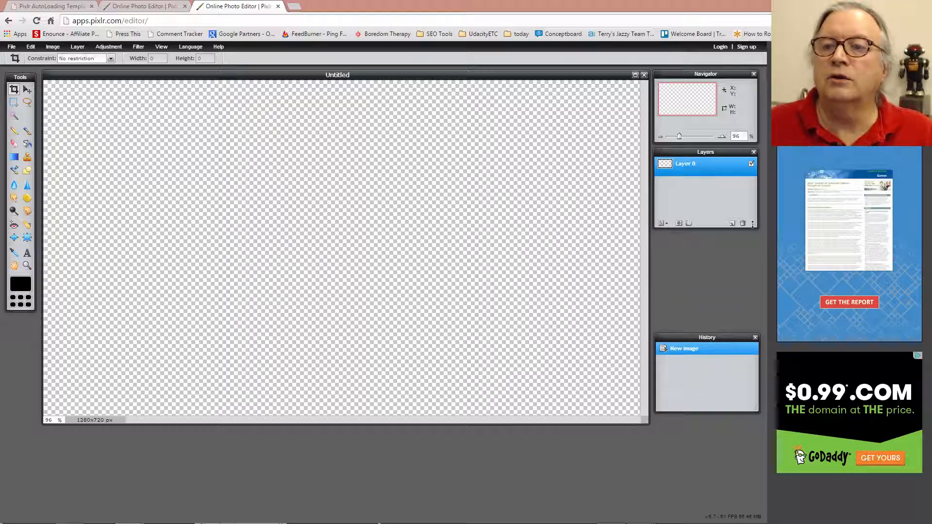
drag(752, 224, 741, 318)
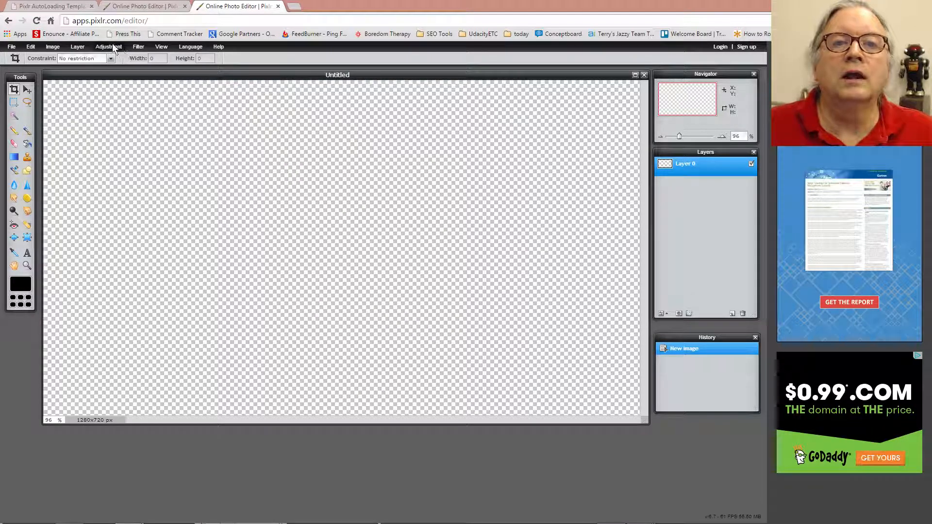
Start opening an image as a layer and browse to the Pictures subfolder Museum of Life and Science Nov 2010
click(79, 46)
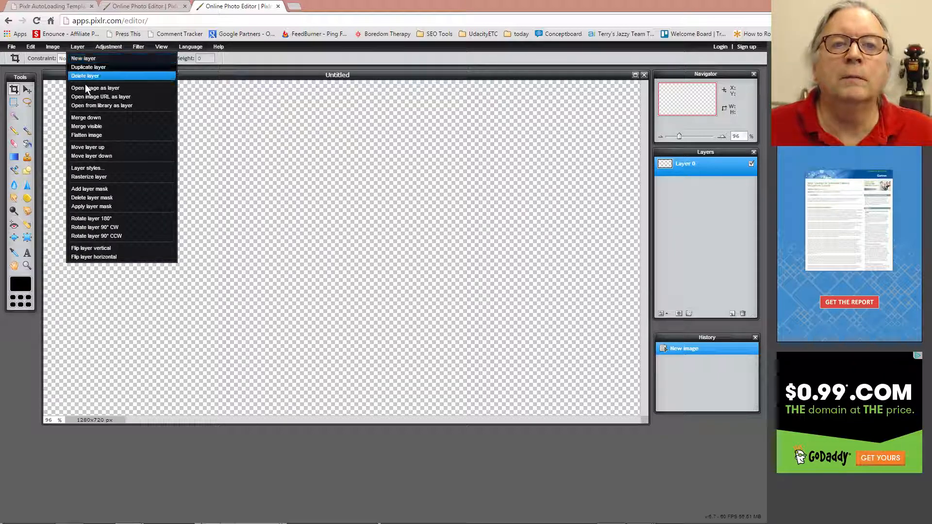
click(97, 89)
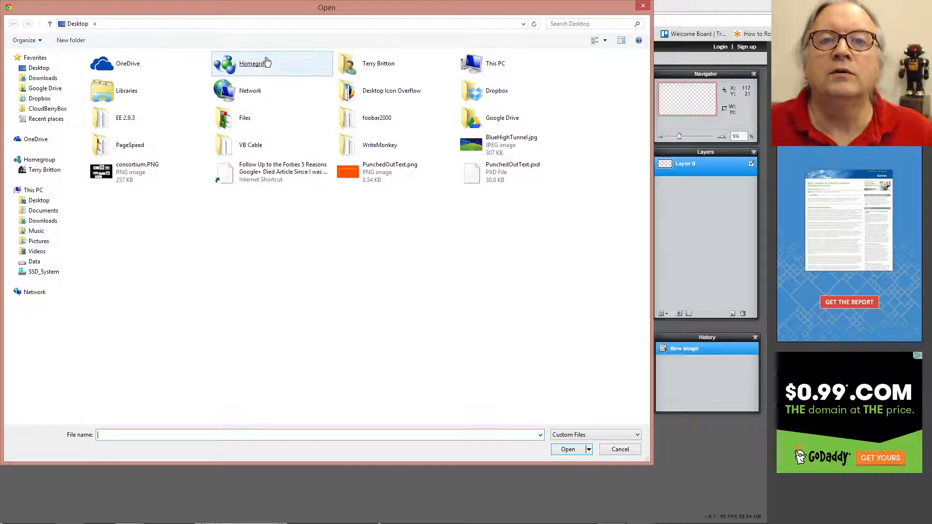
click(266, 23)
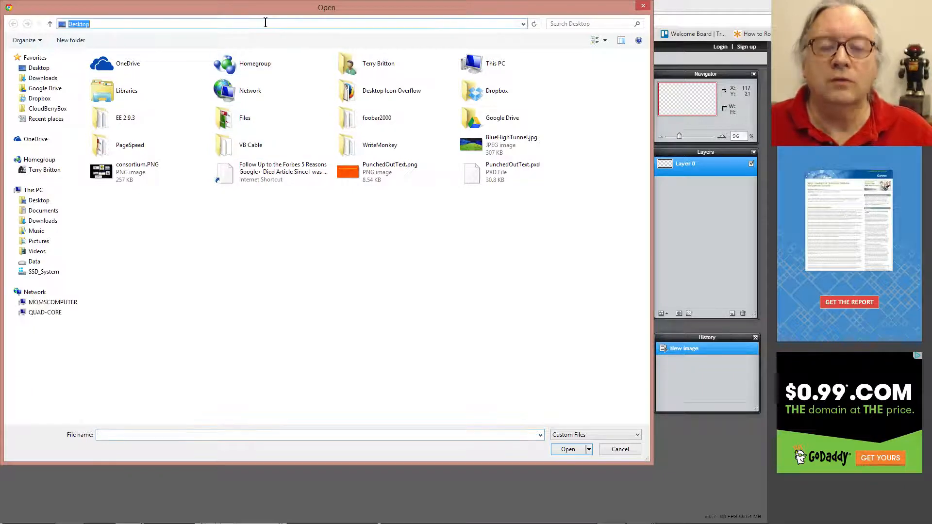
text(D:\Terry\Pictures\Museum of Life and Science Nov 2010)
key(Return)
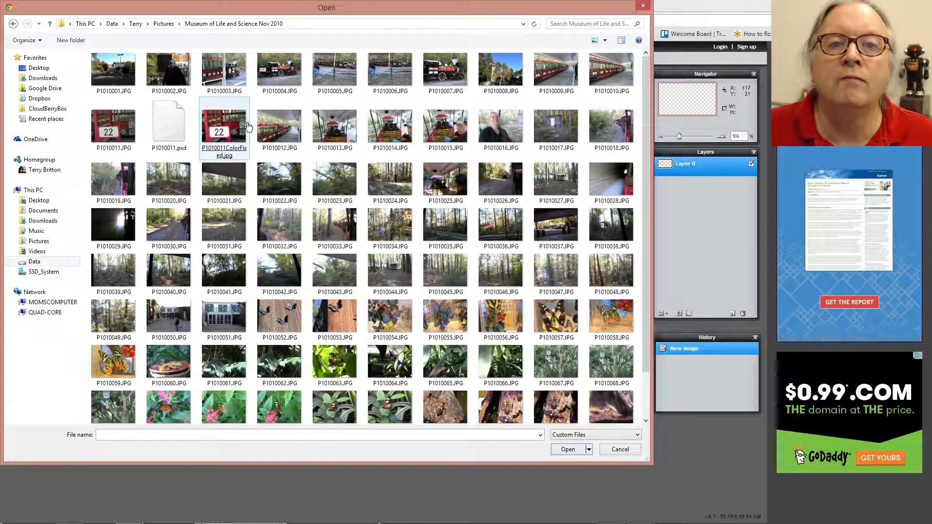
Open the butterfly photo P1010052.JPG as a new layer
scroll(245, 210, down, 1)
click(242, 214)
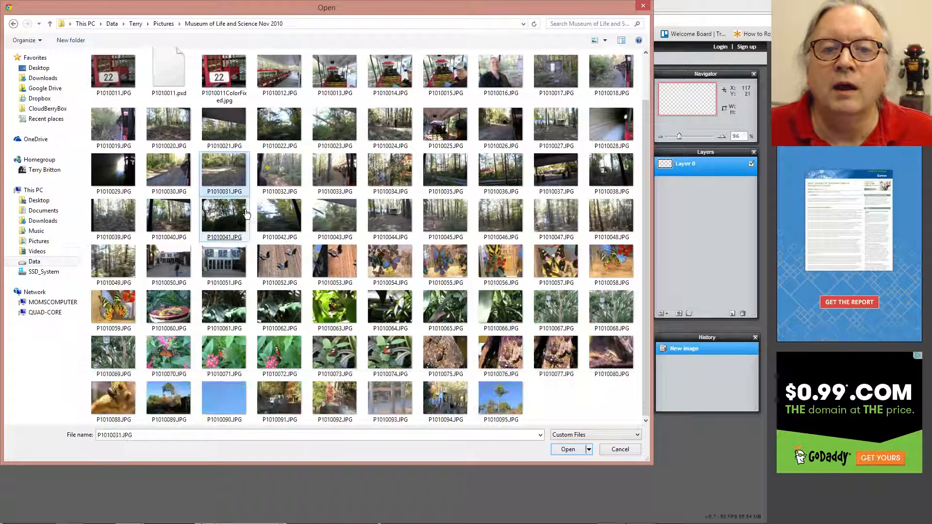
click(233, 357)
click(238, 403)
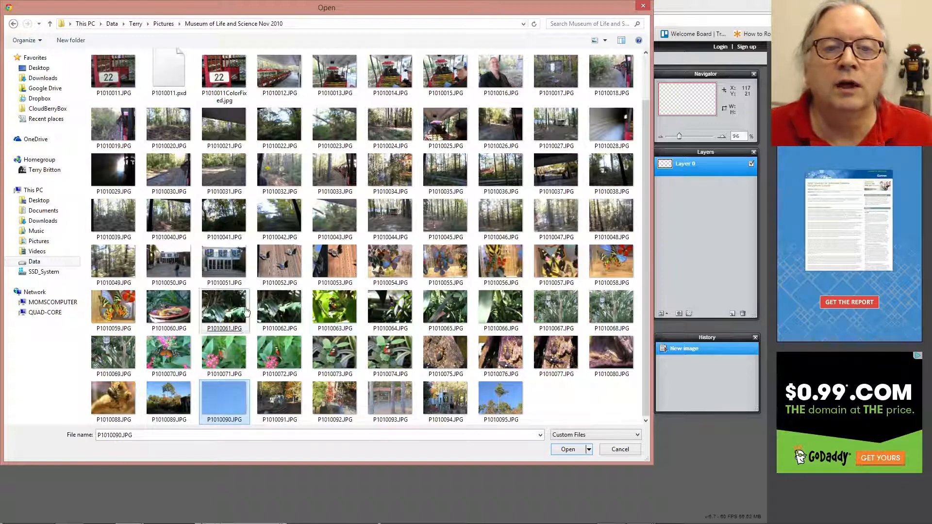
click(203, 318)
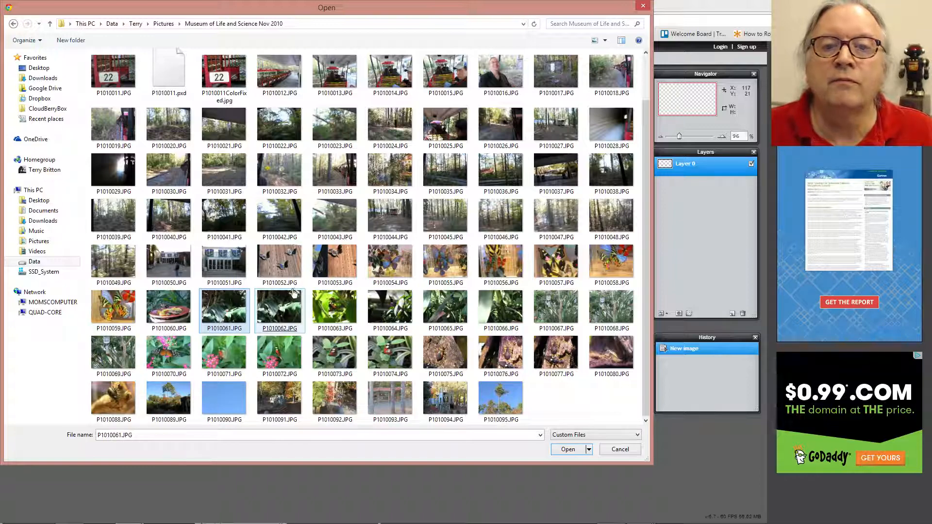
click(279, 268)
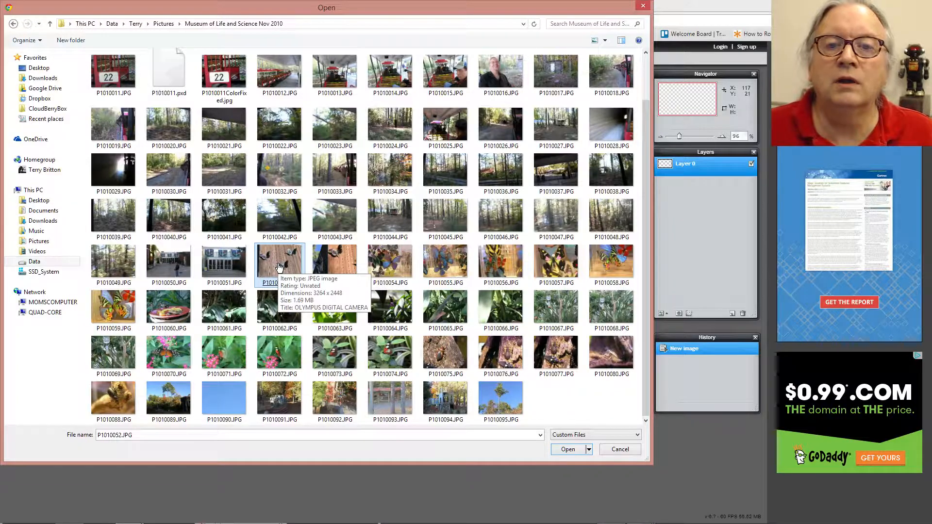
double_click(279, 266)
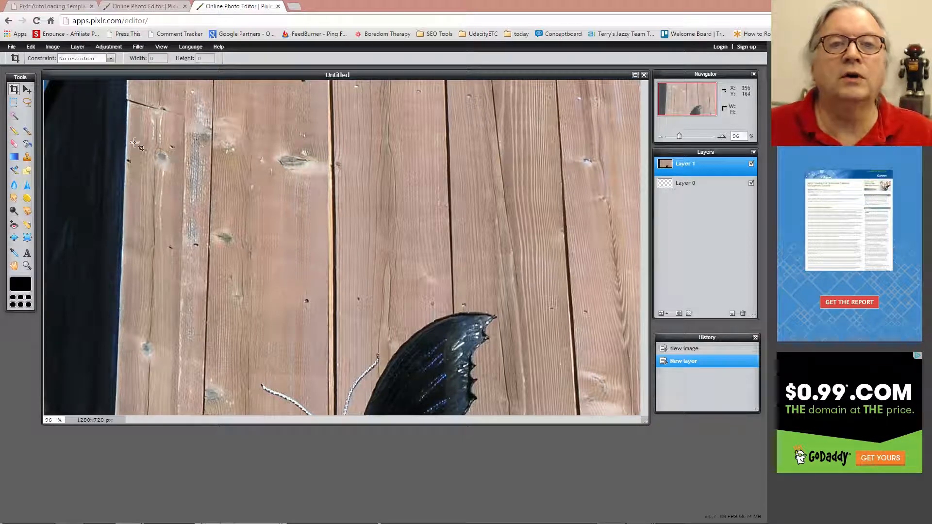
Reposition the butterfly layer with the Move tool, leaving its upper wing in the lower middle of the canvas
click(27, 91)
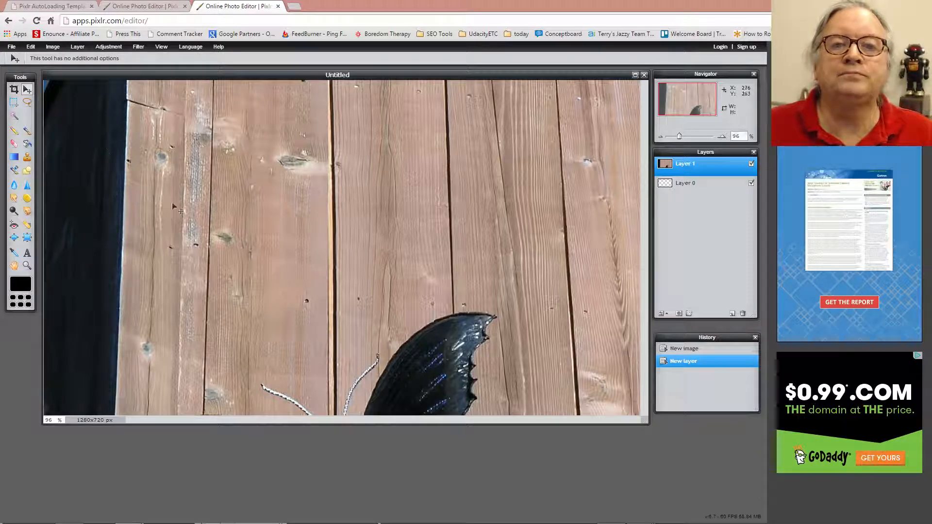
drag(176, 214, 136, 85)
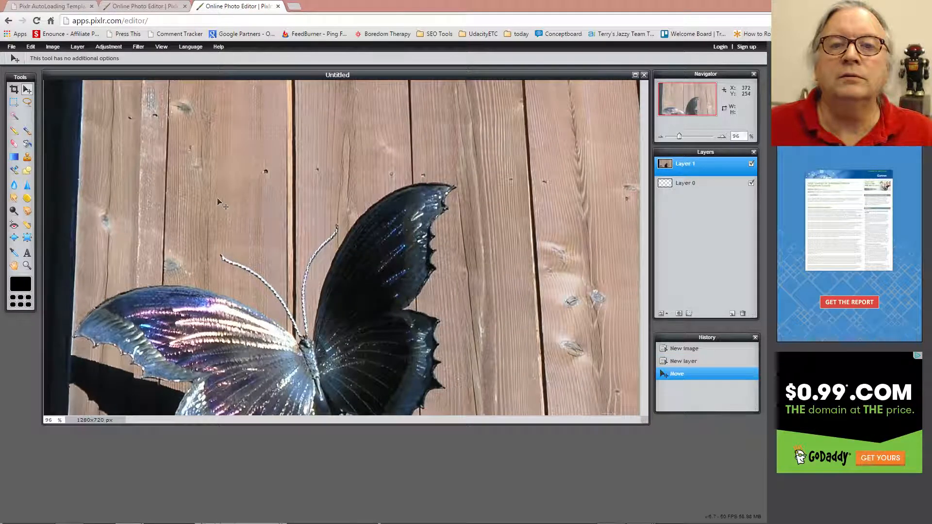
drag(218, 202, 217, 160)
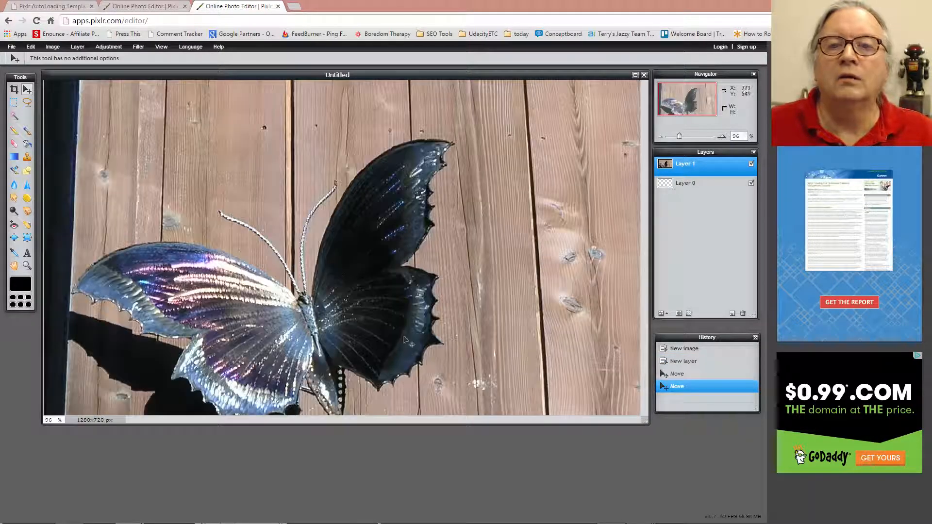
drag(276, 271, 237, 406)
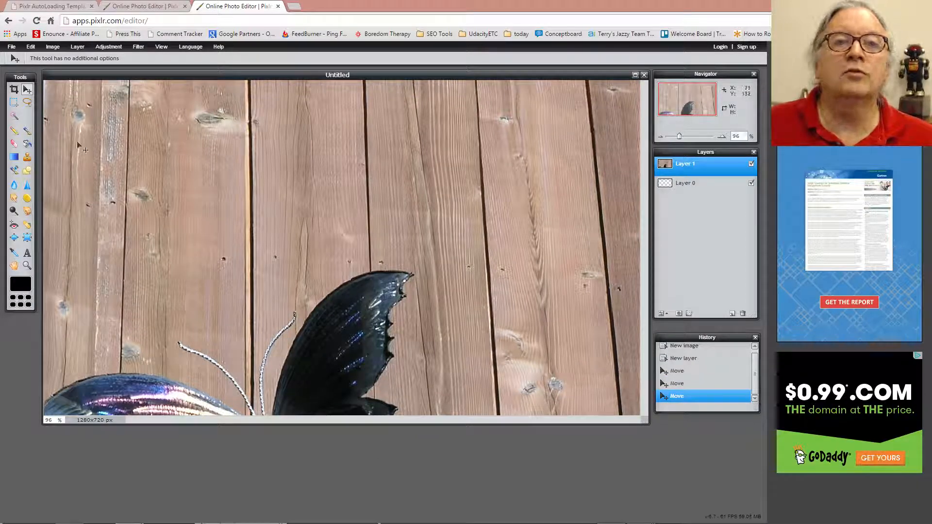
Nudge the butterfly layer slightly up and to the right using Free transform, and apply the transform
click(31, 46)
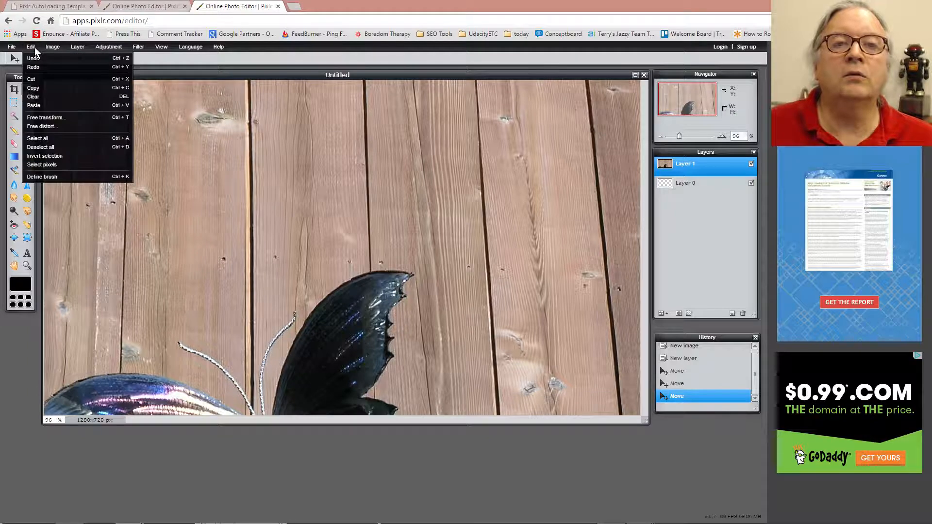
click(55, 119)
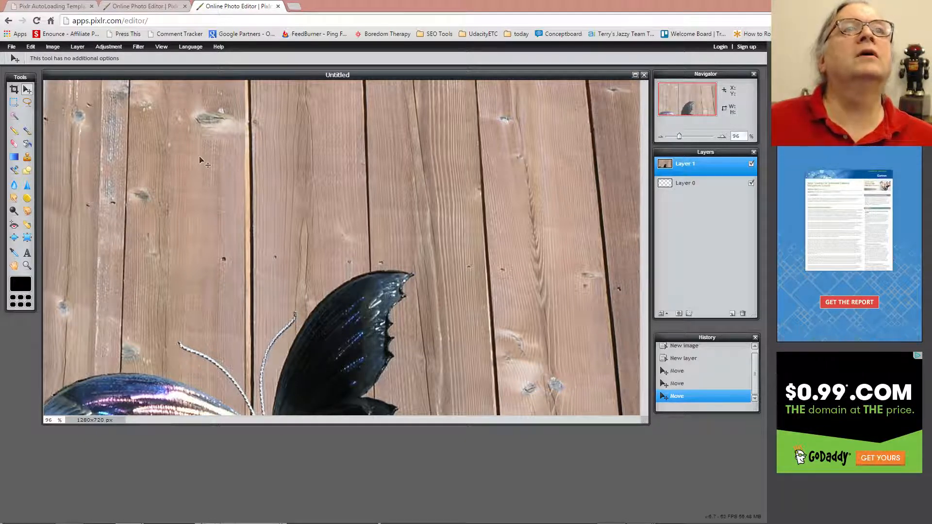
drag(200, 157, 205, 146)
key(ctrl+t)
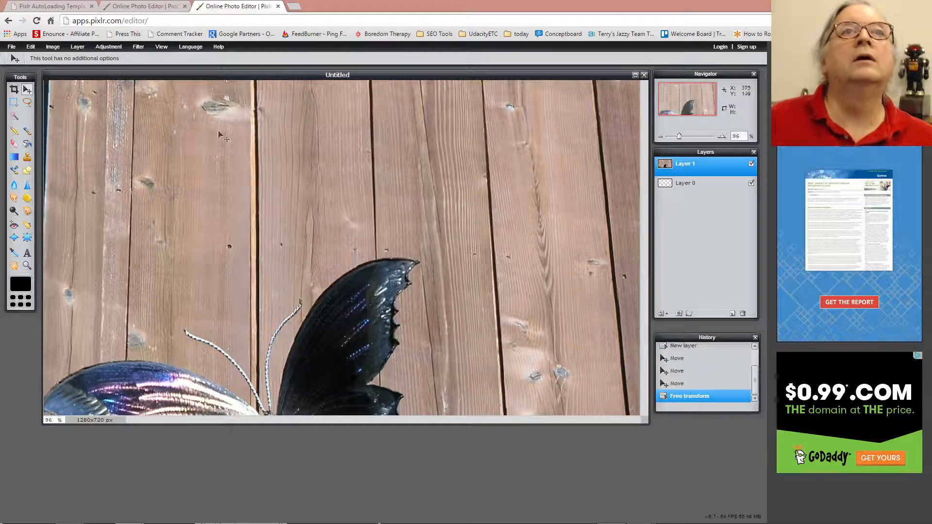
click(31, 47)
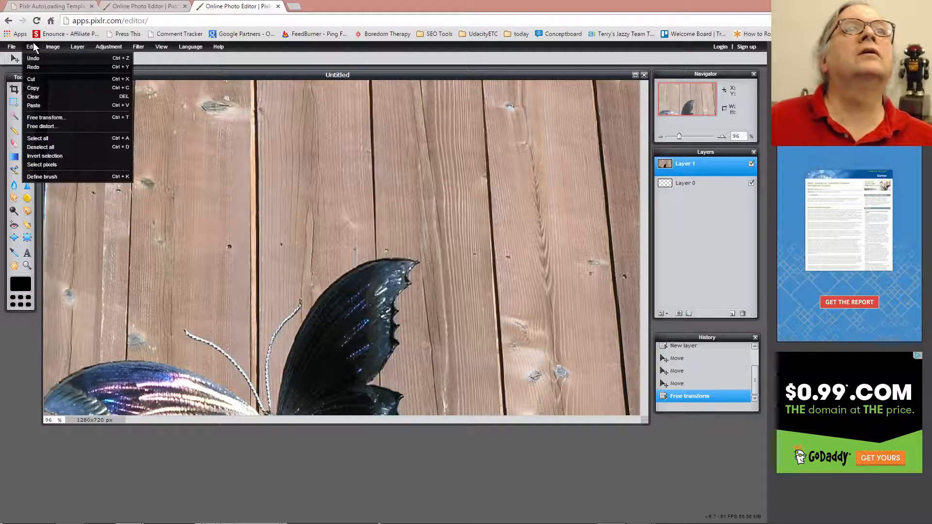
click(62, 119)
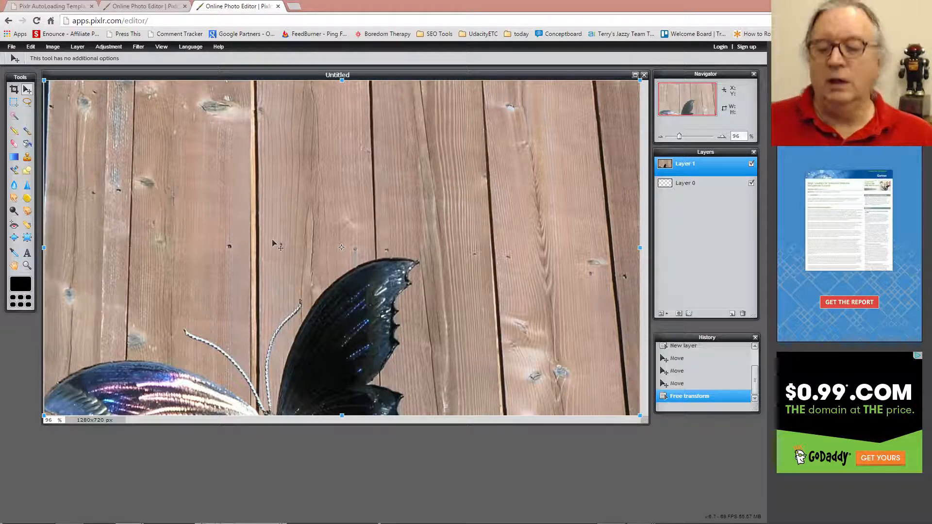
key(Return)
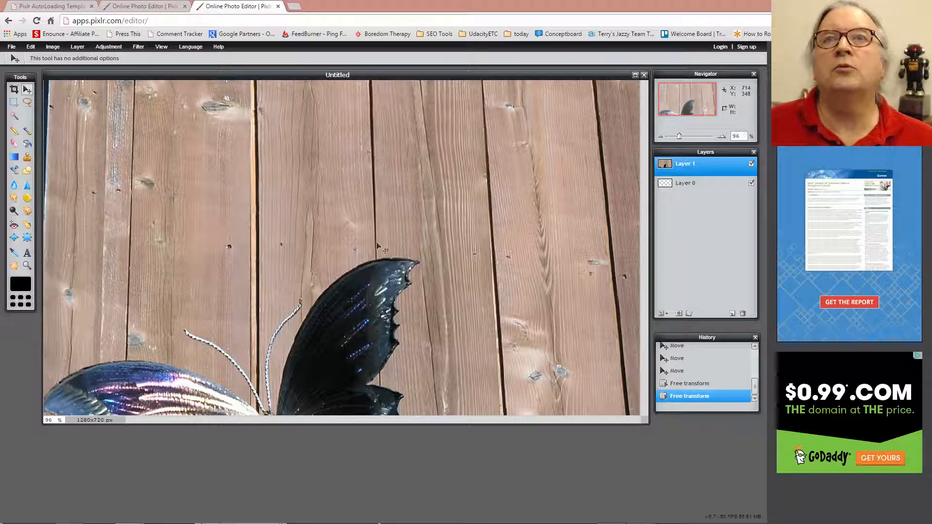
Open the dark tunnel photo P1010029.JPG as another layer above the butterfly
click(82, 45)
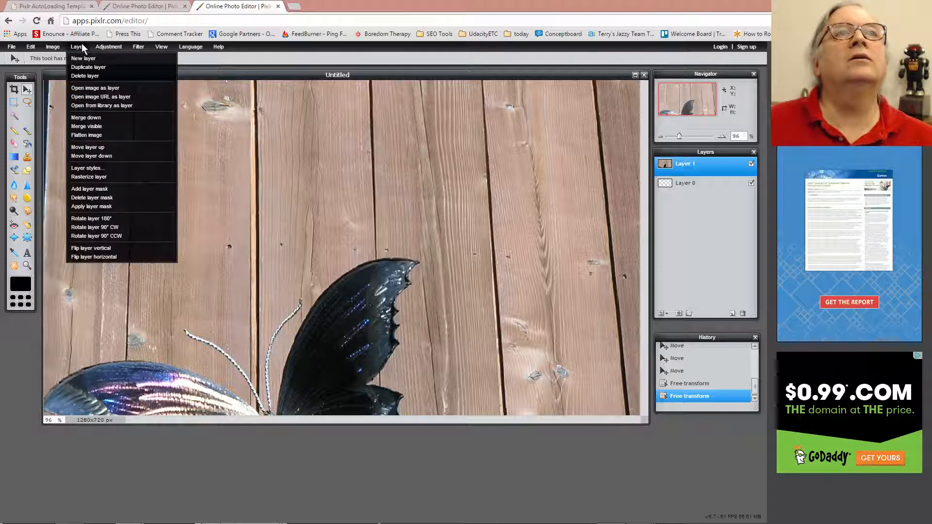
click(93, 89)
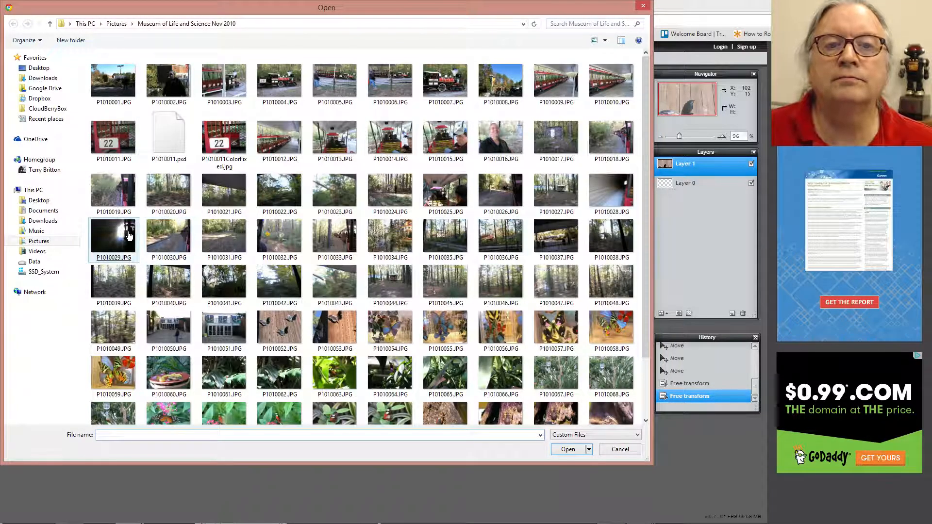
double_click(128, 237)
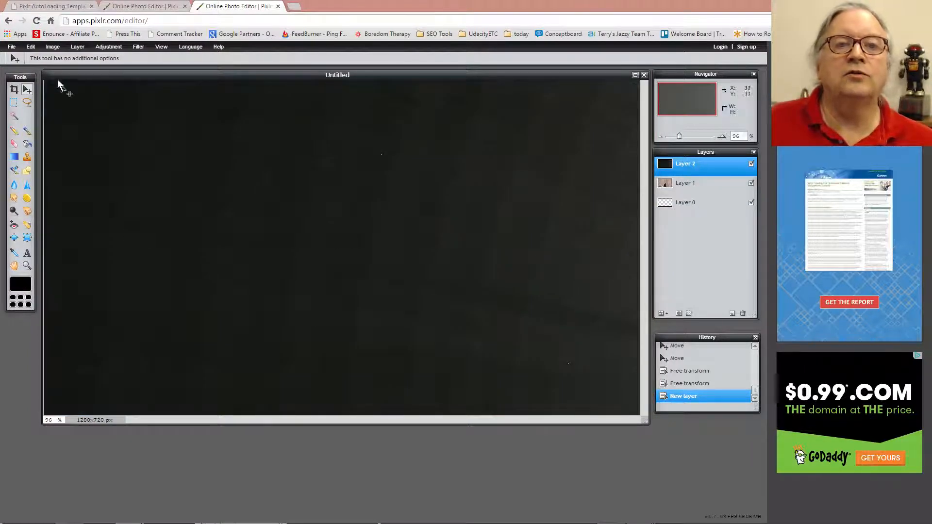
Scale the tunnel photo layer down from its upper-left corner using Free transform
click(30, 47)
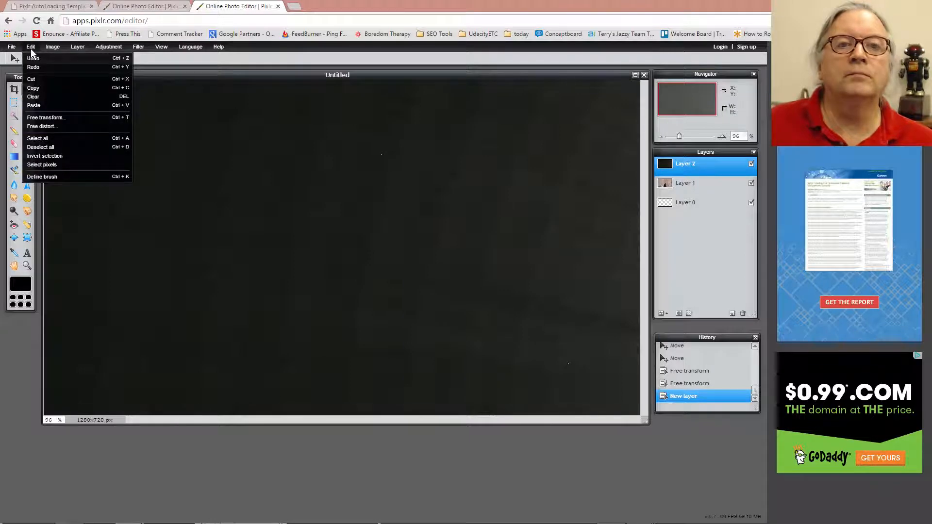
click(51, 119)
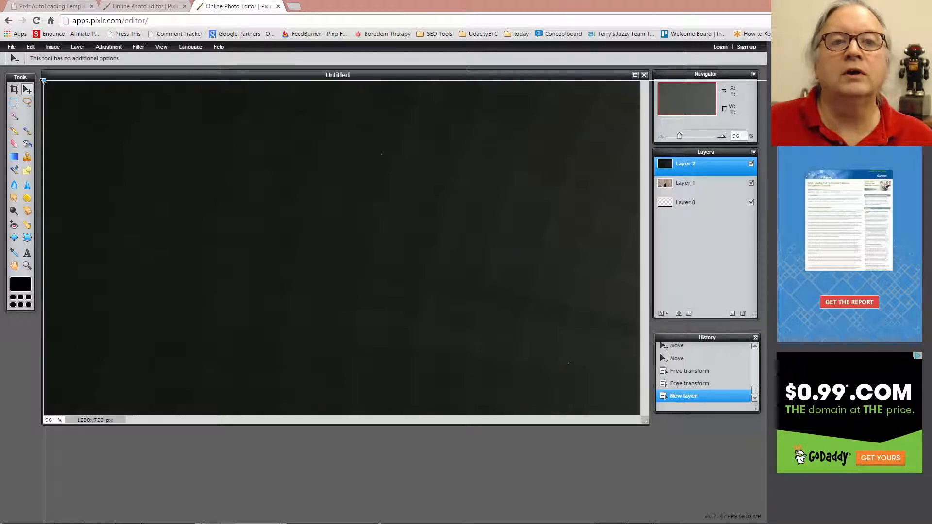
drag(43, 81, 117, 120)
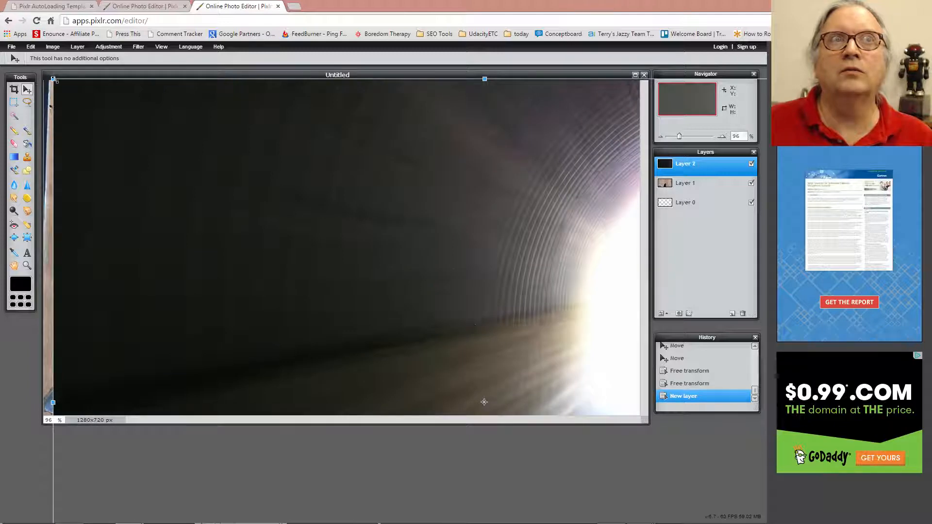
drag(54, 78, 66, 91)
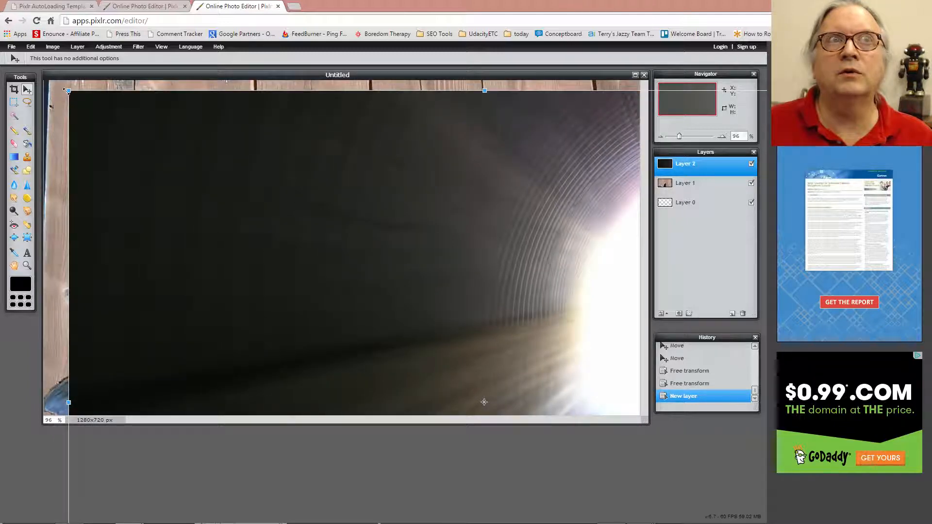
drag(66, 90, 239, 218)
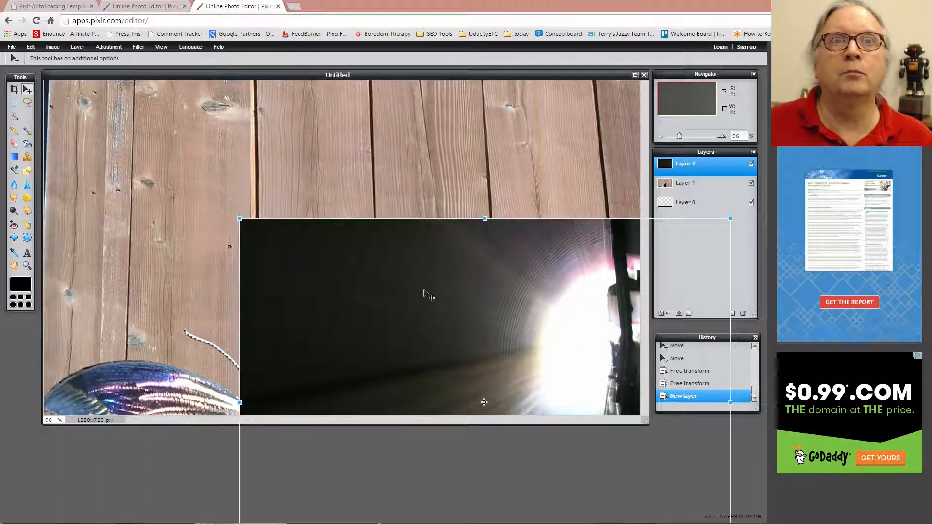
Resize and position the tunnel photo to fill the whole canvas with the bright opening right of centre, and apply the transform
drag(427, 291, 374, 270)
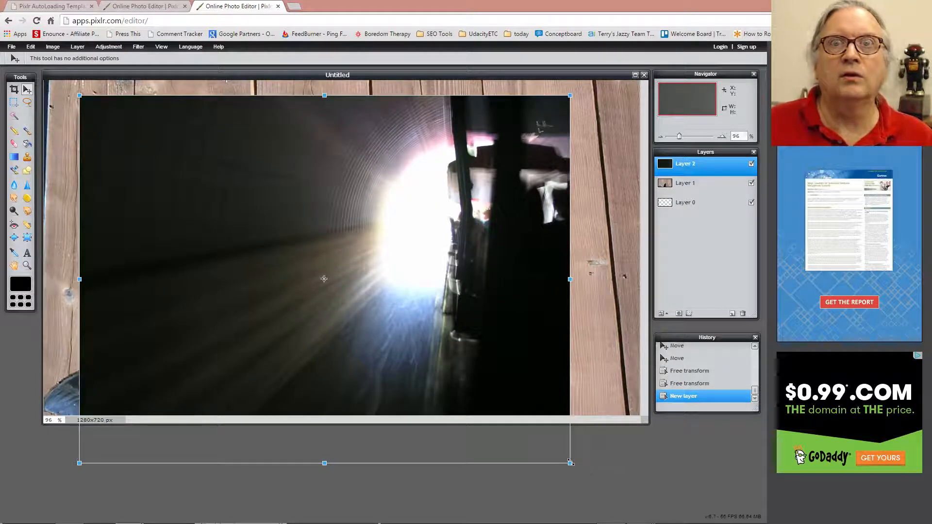
drag(570, 463, 574, 466)
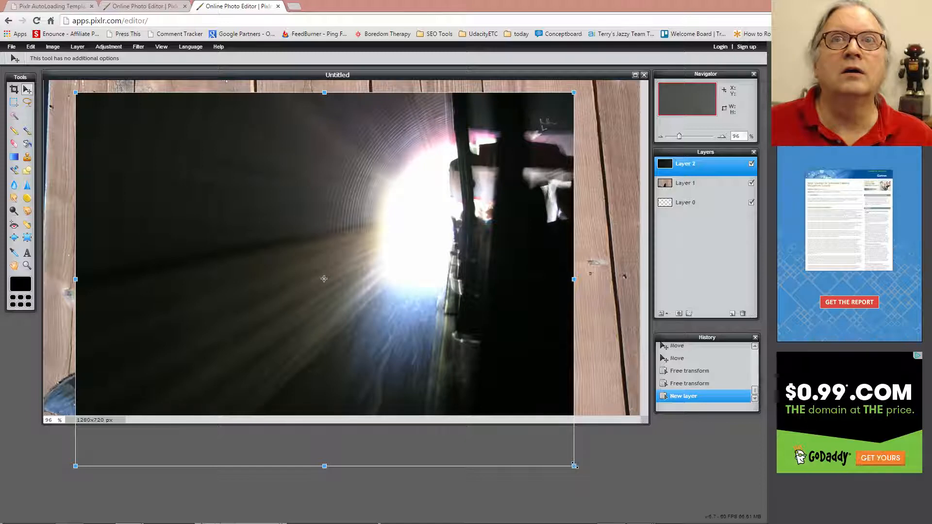
drag(574, 466, 511, 449)
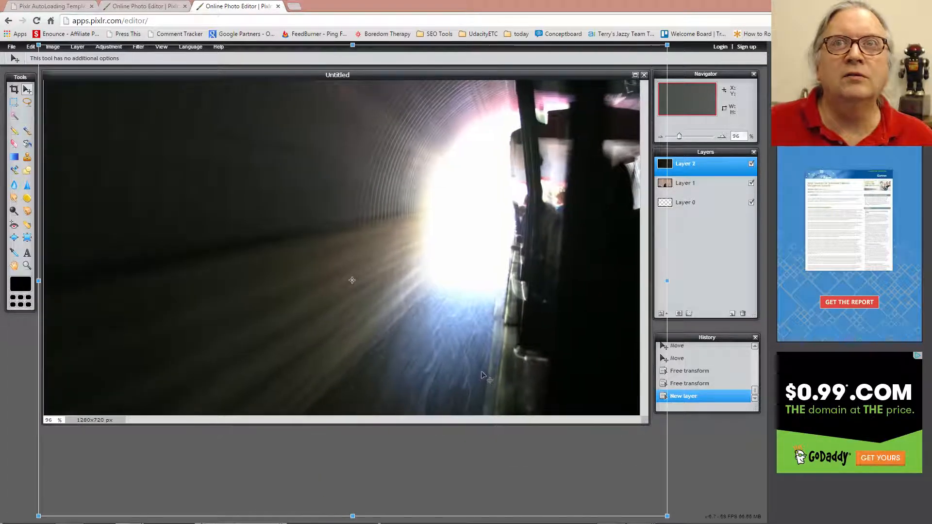
drag(453, 374, 478, 376)
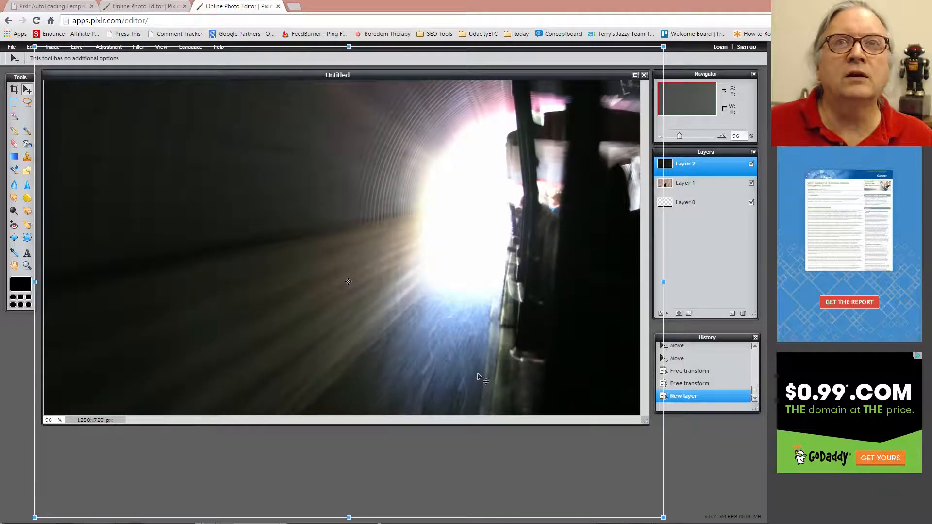
drag(478, 373, 483, 394)
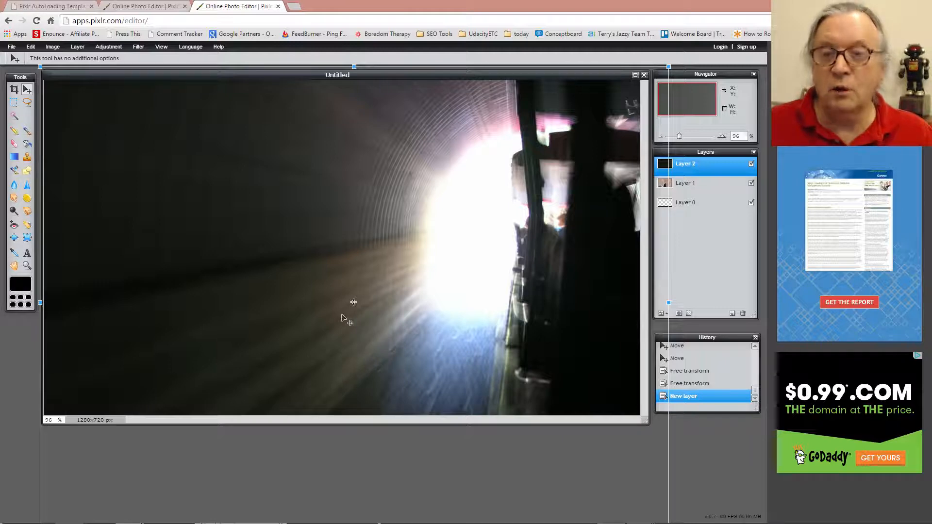
key(Return)
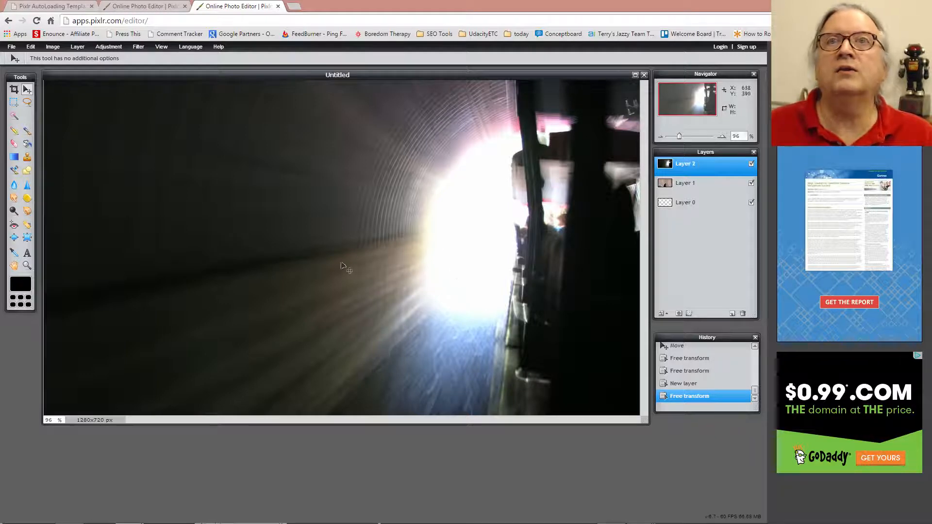
Start a text layer in the photo's upper-left area with the first line "This is AMAZING" followed by the person's first name and an exclamation mark
click(27, 253)
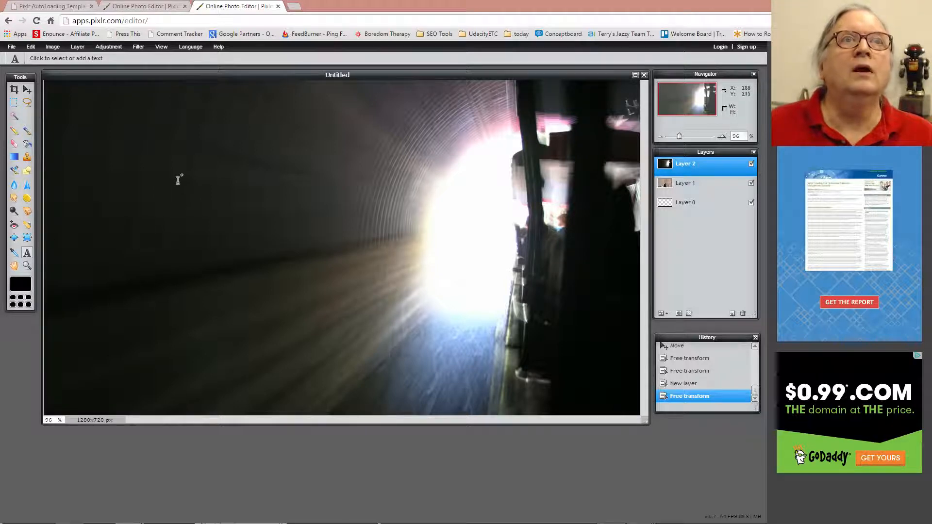
click(87, 117)
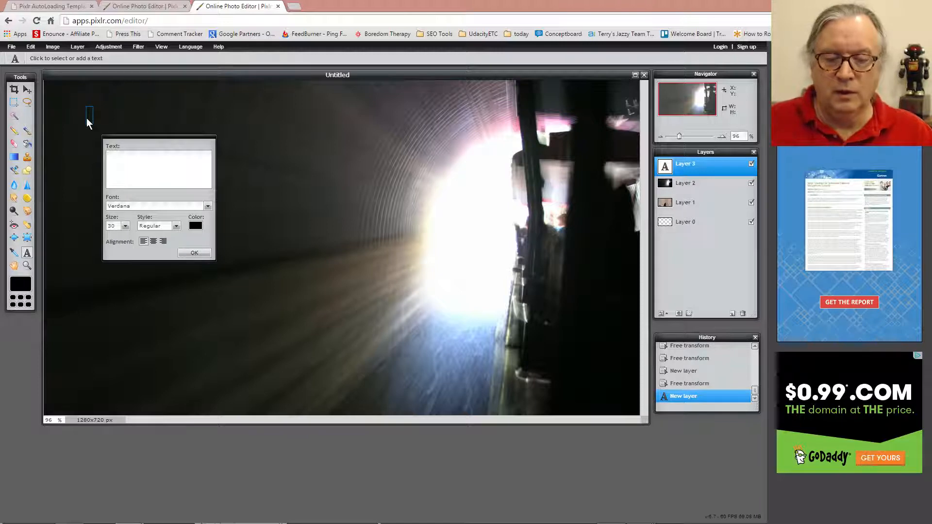
text(This is )
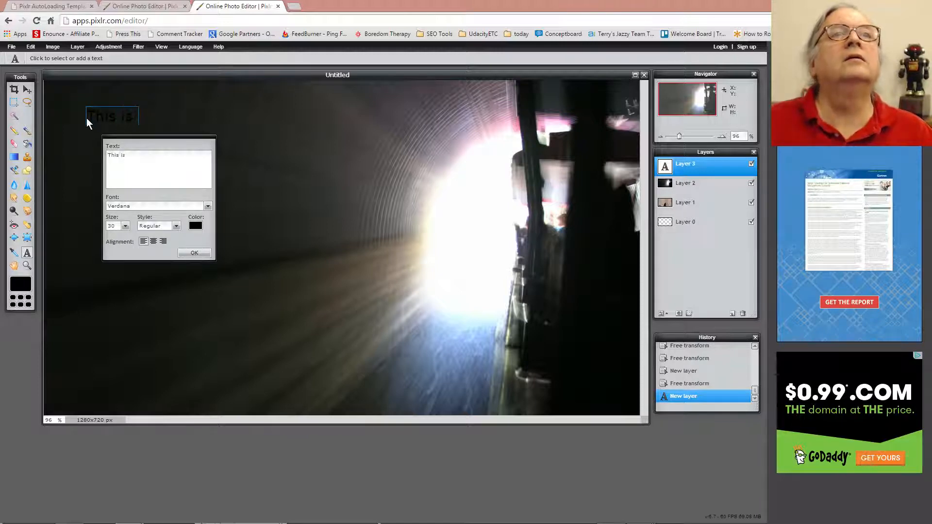
text(AMAZING)
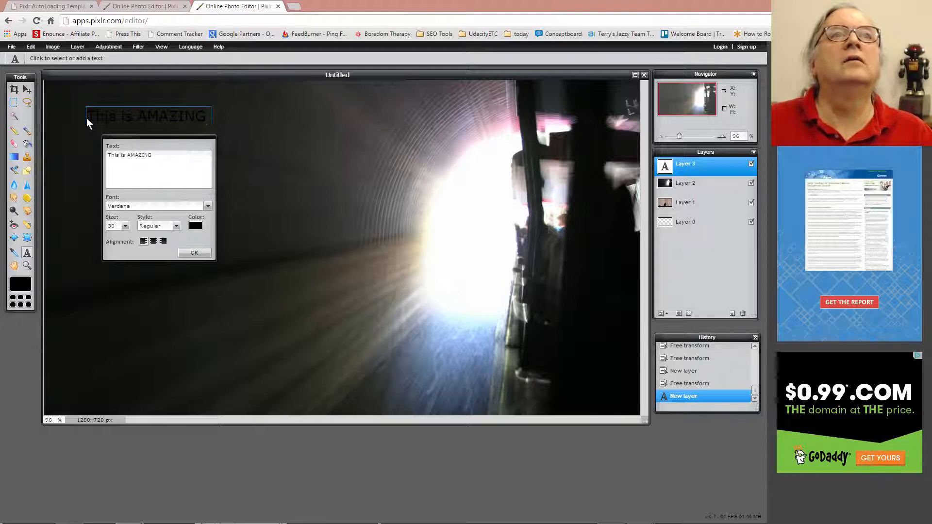
text( Terry!)
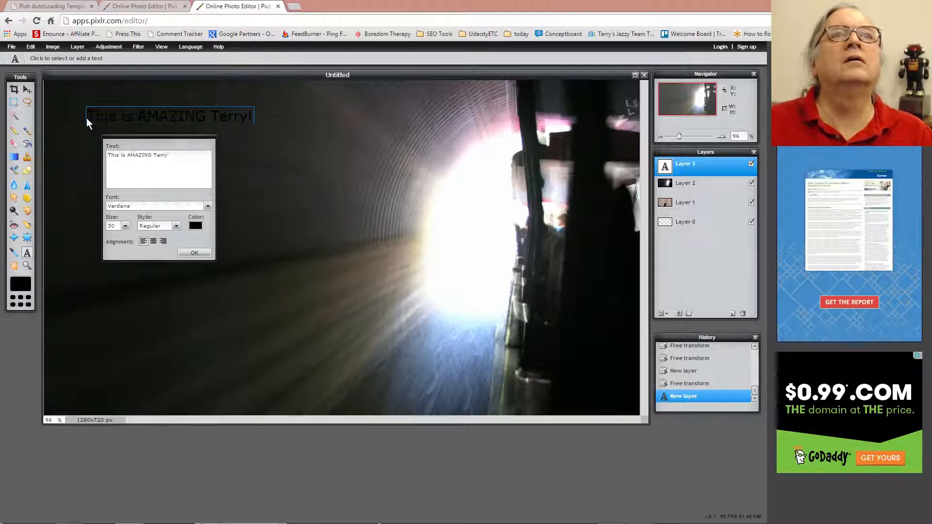
Add a second line to the text reading "Text Holes Just Where I Want Them"
key(Return)
text(Text)
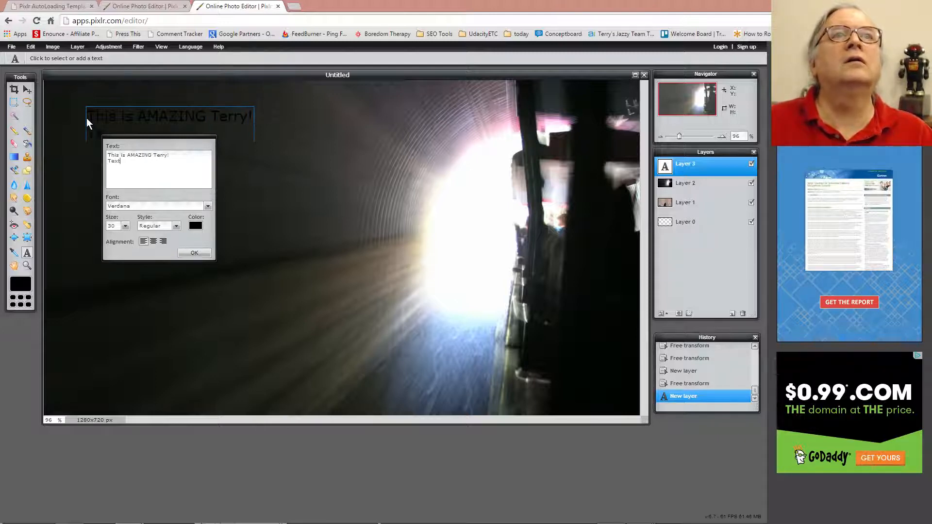
text( Hole)
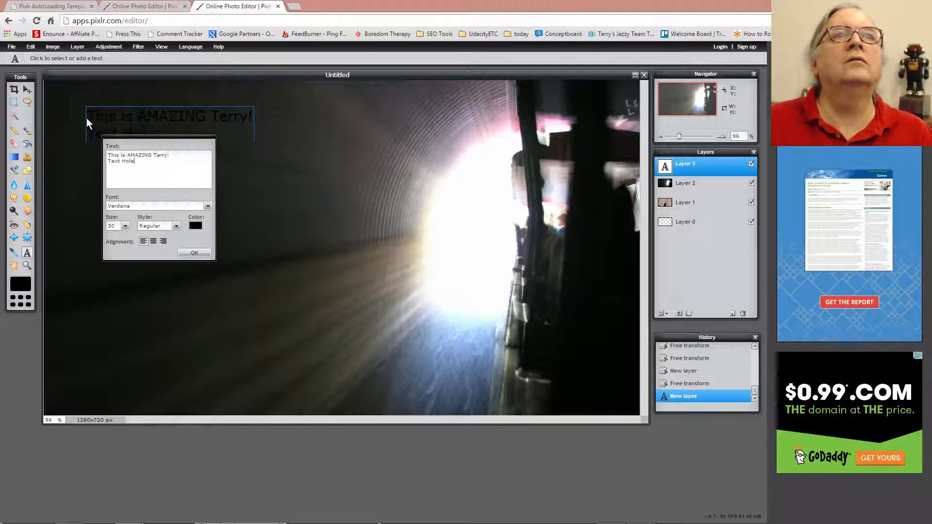
text(s Just Wh)
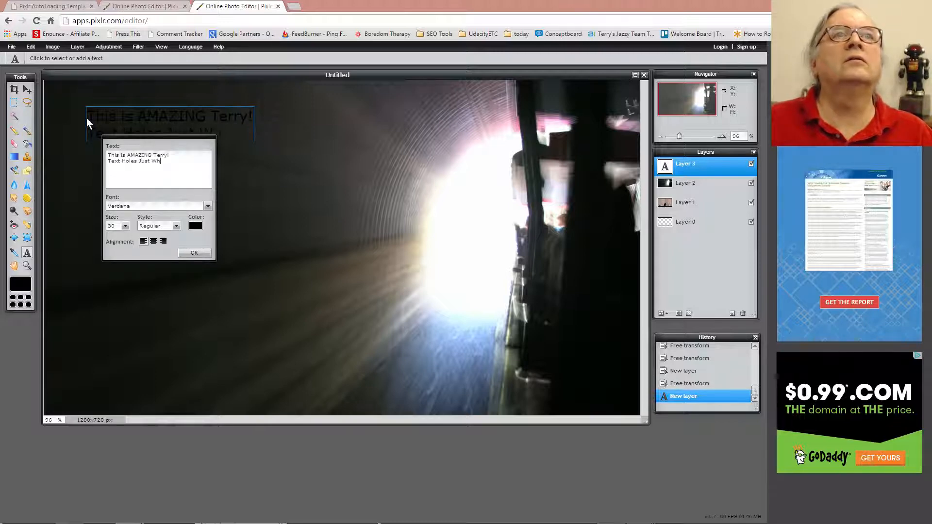
text(ere I Watn)
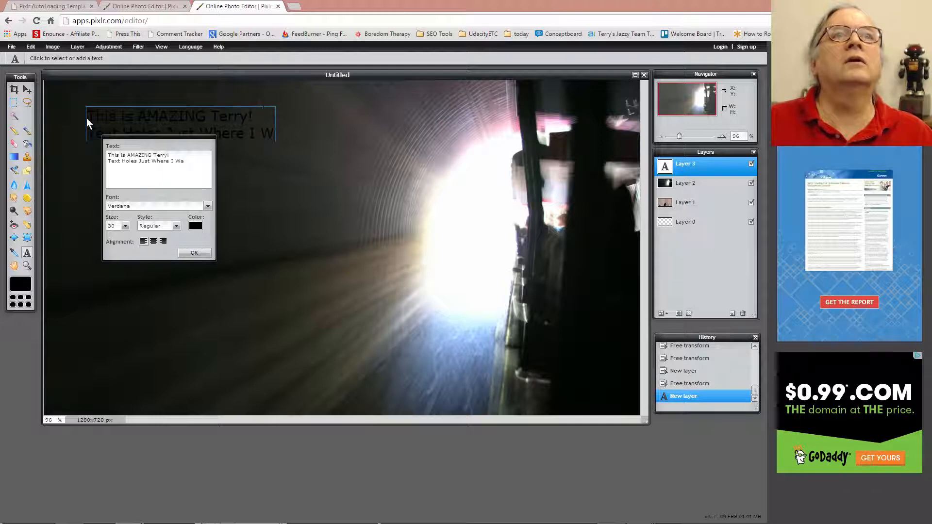
key(BackSpace)
key(BackSpace)
text(n)
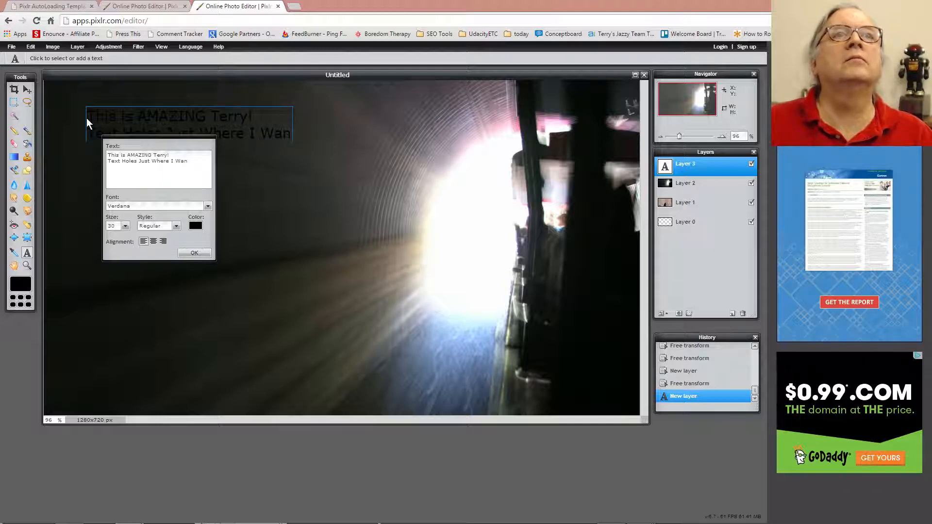
text(t Them)
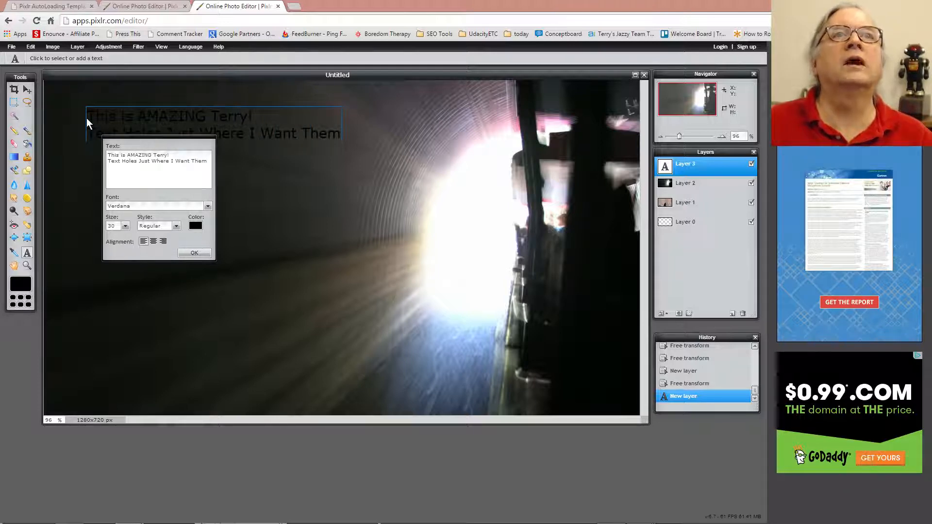
Set the text color to a very light lavender, #f4e6ff
click(195, 225)
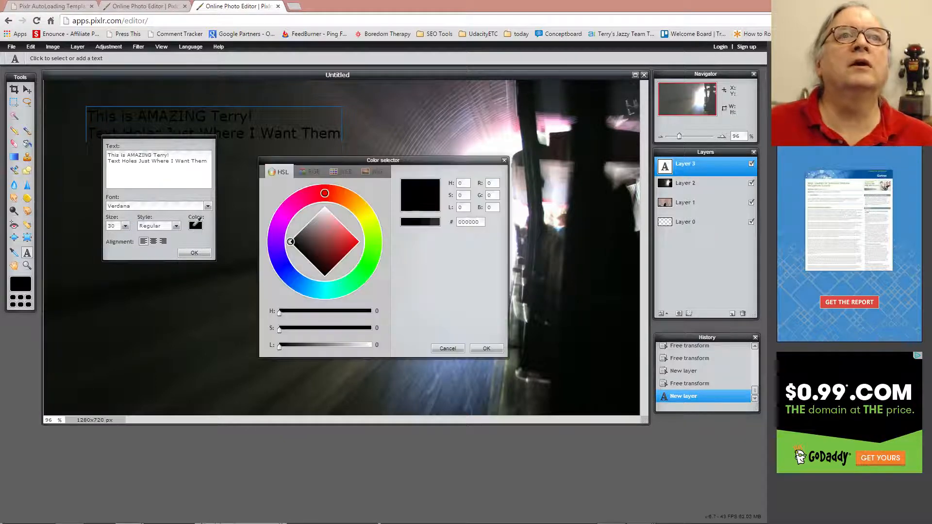
click(367, 217)
click(291, 234)
mouse_move(290, 239)
mouse_down()
mouse_move(326, 202)
mouse_move(334, 220)
mouse_move(334, 207)
mouse_up()
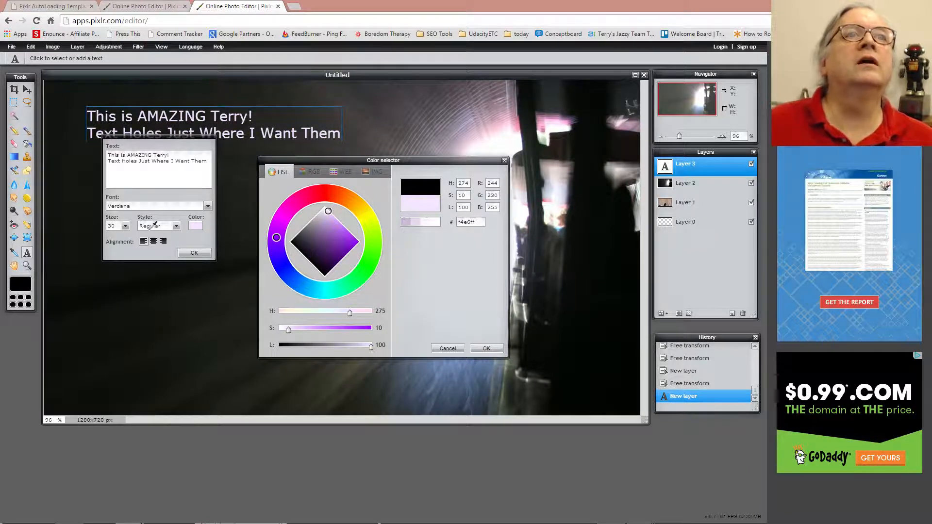
click(483, 346)
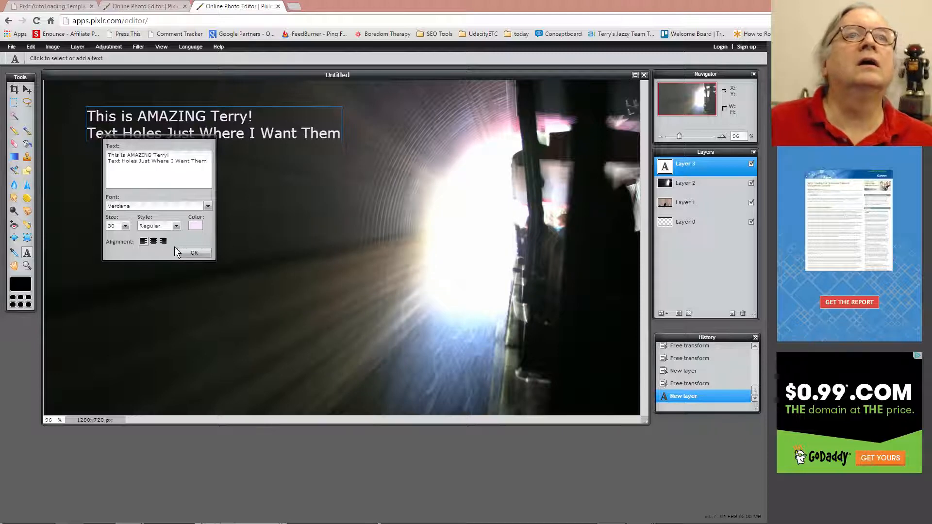
Set the text style to Bold/Italic and the size to 35, and finish the text
click(170, 226)
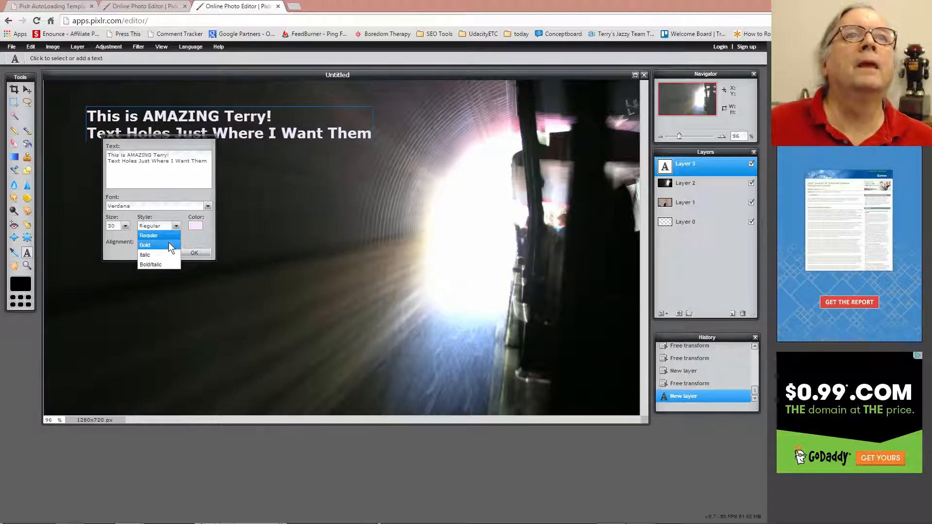
click(164, 264)
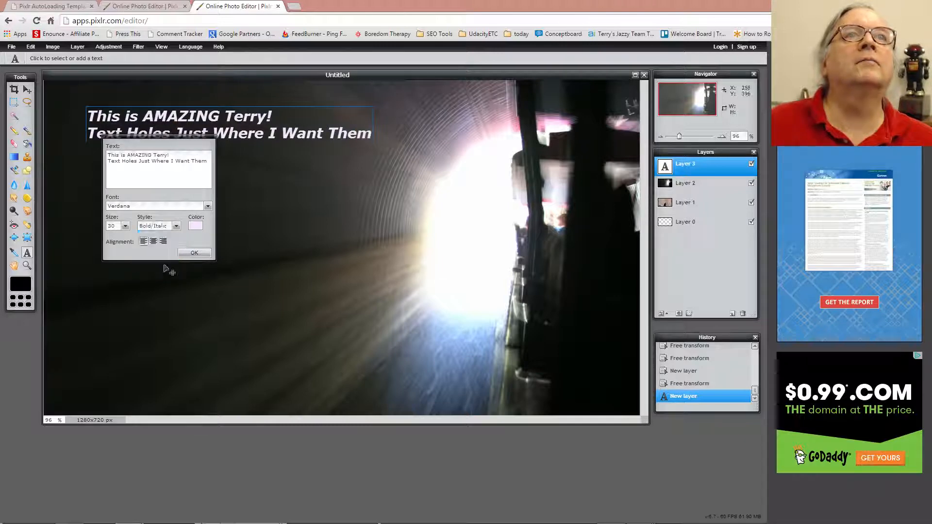
click(126, 226)
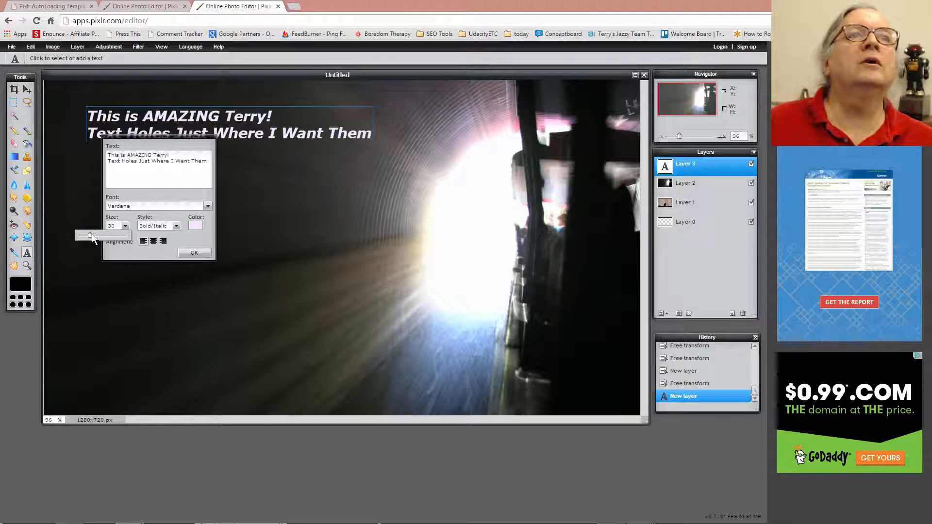
drag(90, 234, 90, 236)
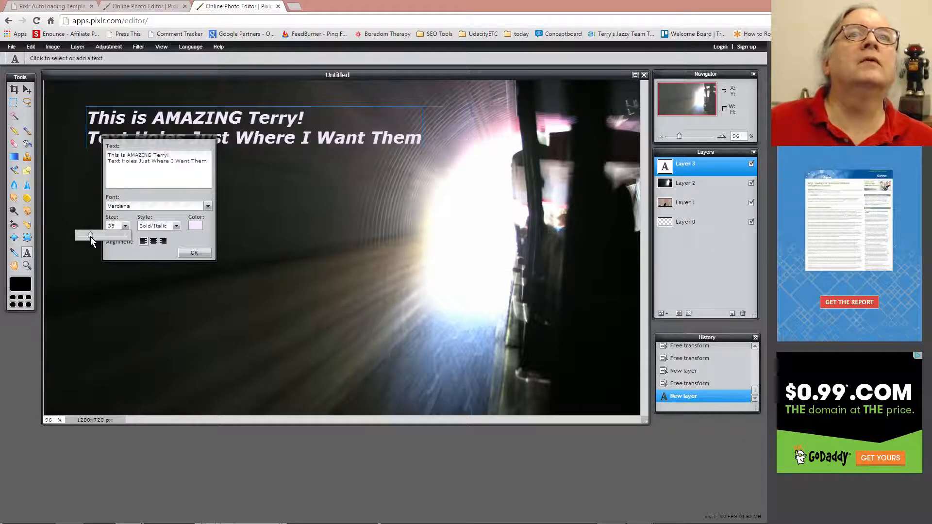
click(194, 253)
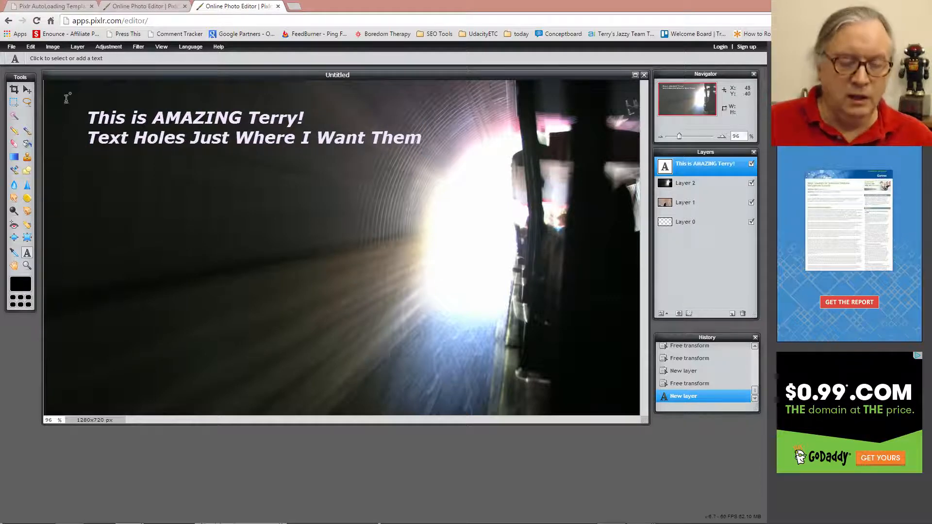
Move the text slightly to the left over the dark tunnel wall and duplicate its layer
key(v)
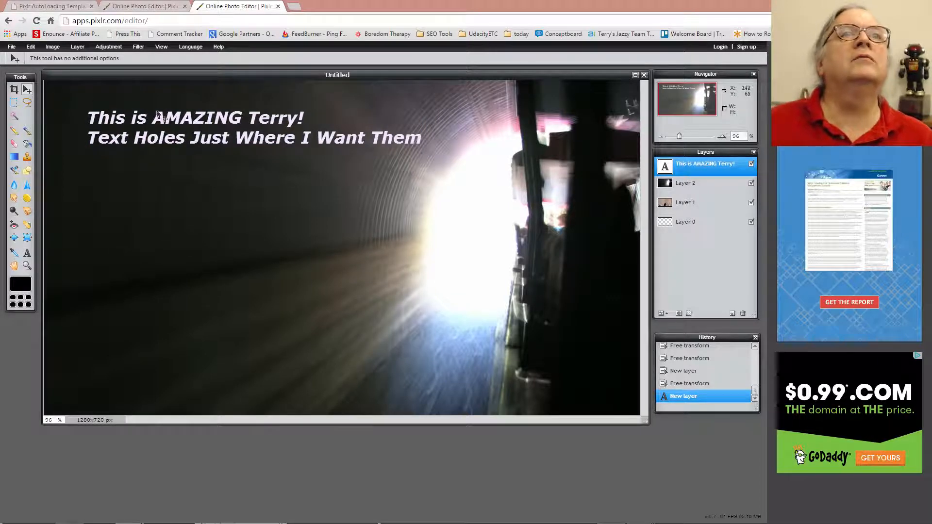
drag(194, 120, 167, 122)
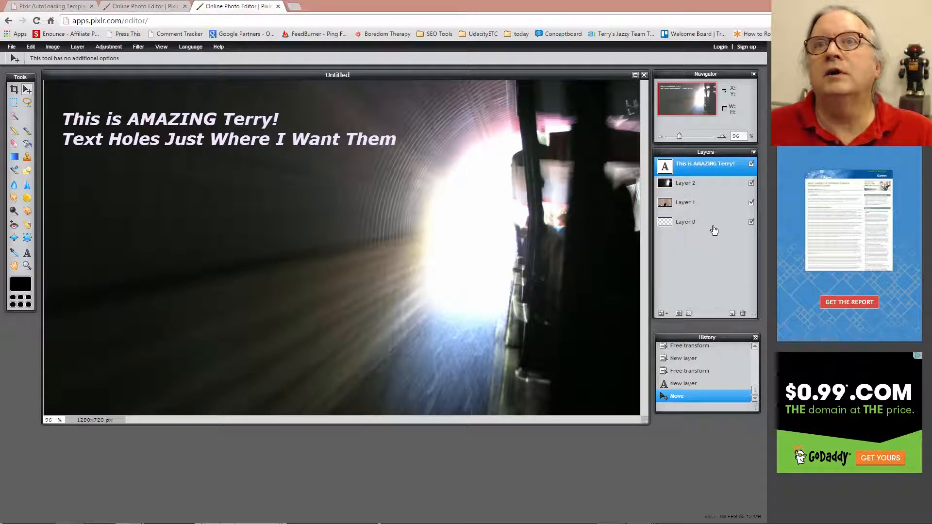
right_click(689, 164)
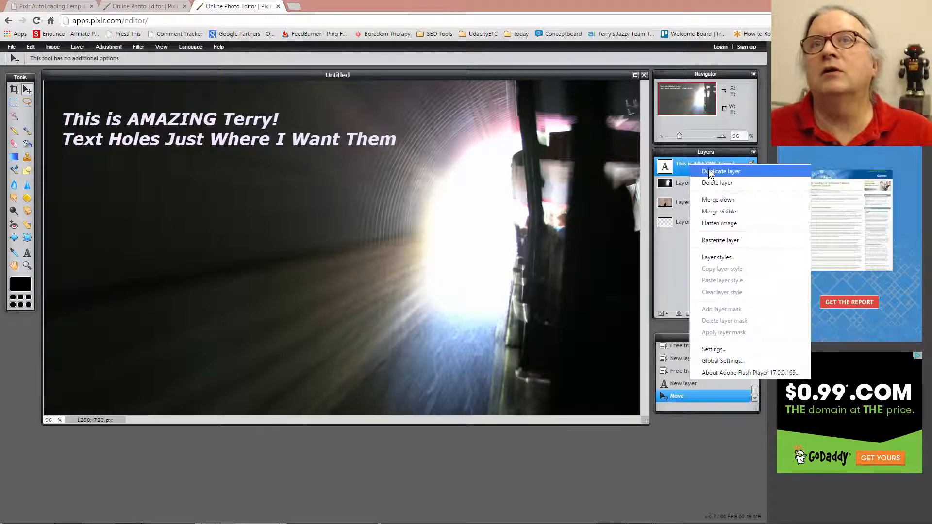
click(709, 171)
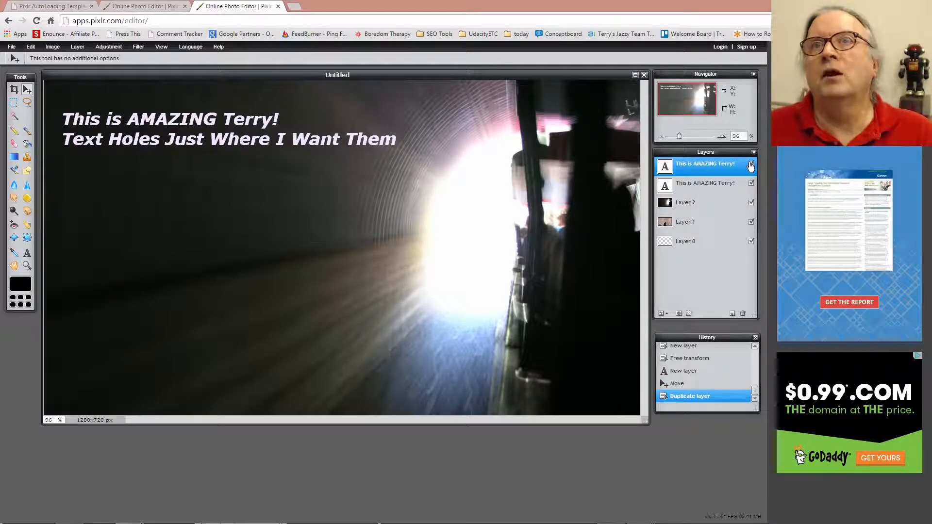
Hide the upper text layer copy and rasterize the text layer below it
click(751, 164)
click(707, 184)
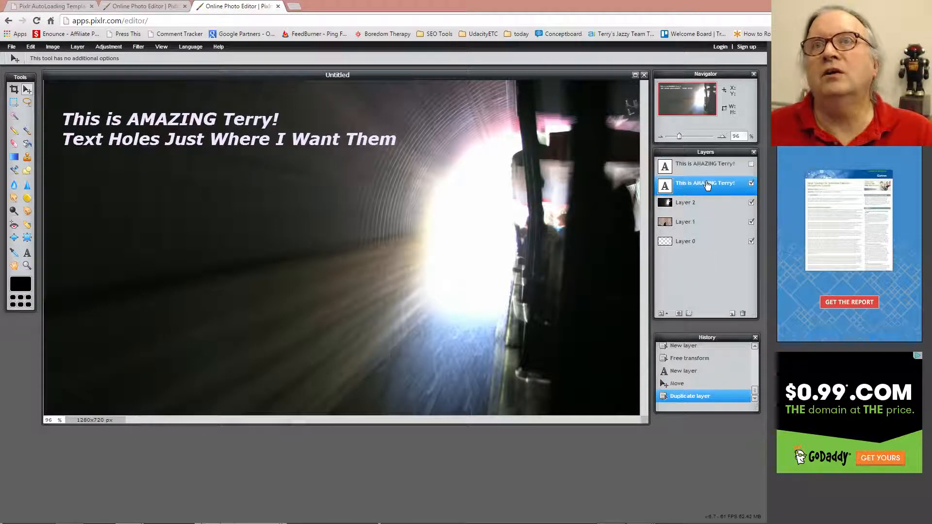
right_click(707, 185)
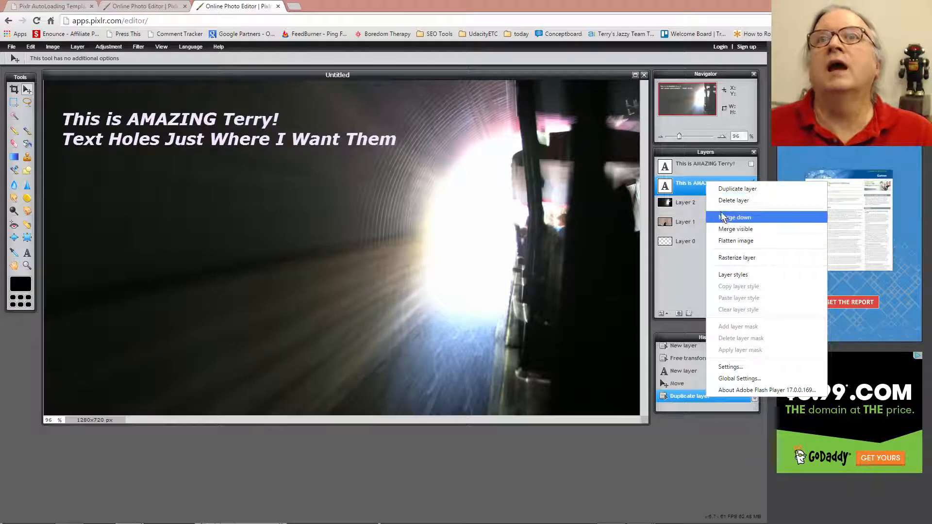
click(730, 257)
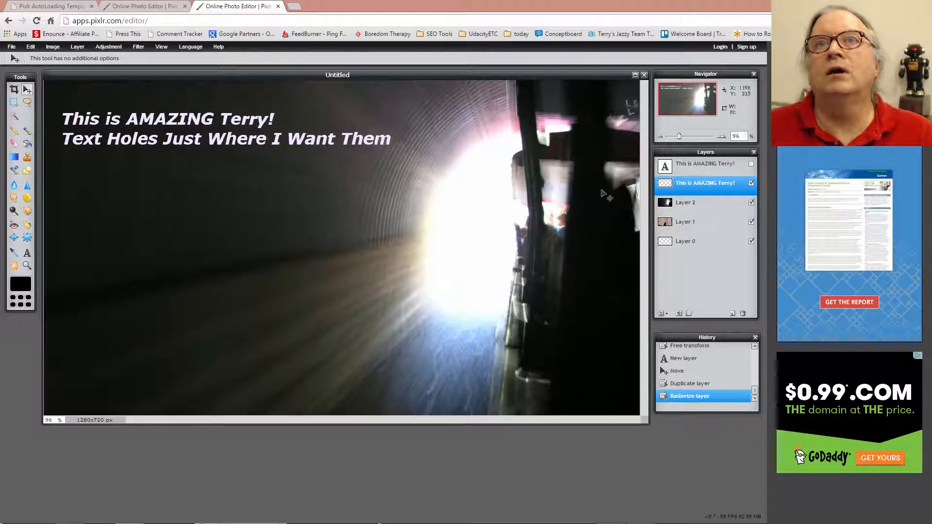
Select the pixels of the rasterized text and invert the selection
click(33, 46)
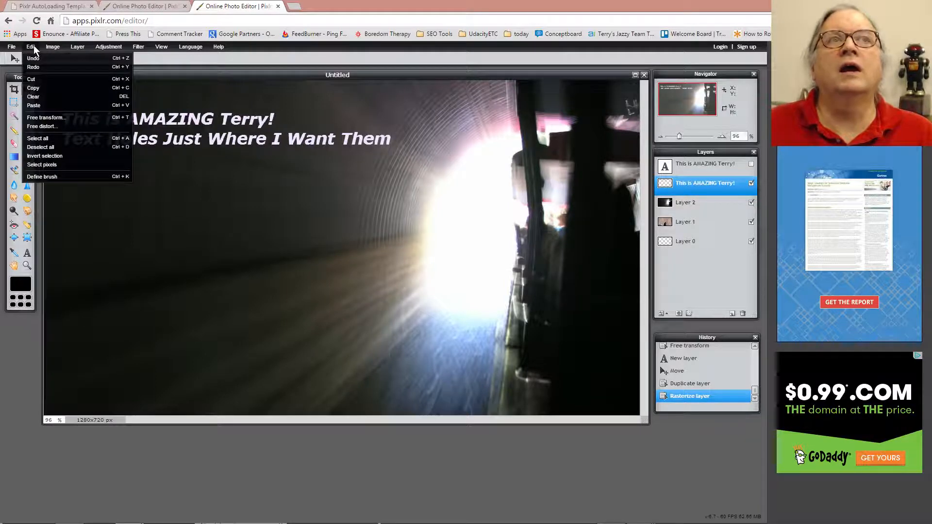
click(52, 167)
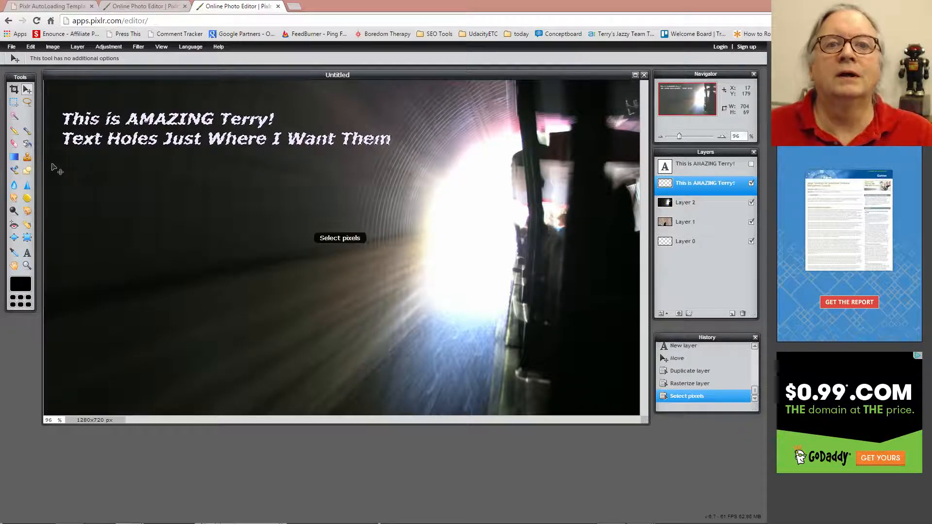
click(31, 47)
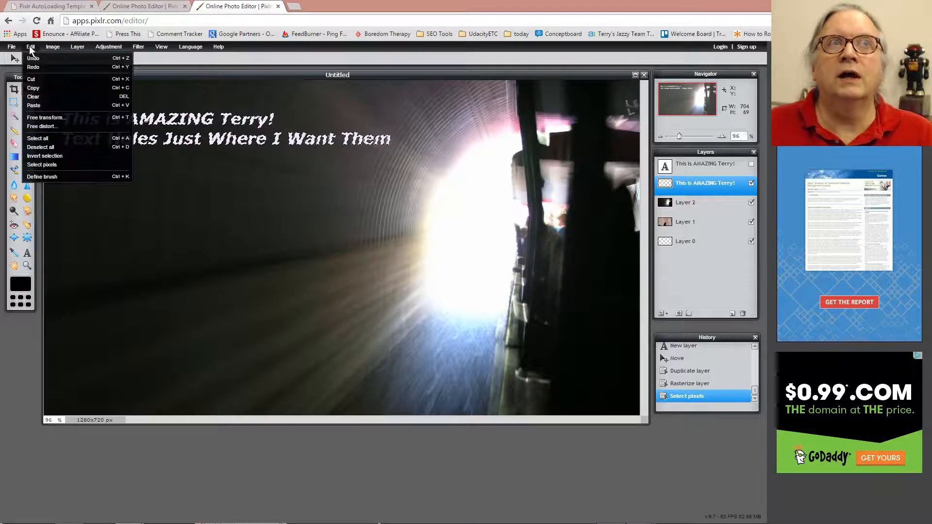
click(57, 155)
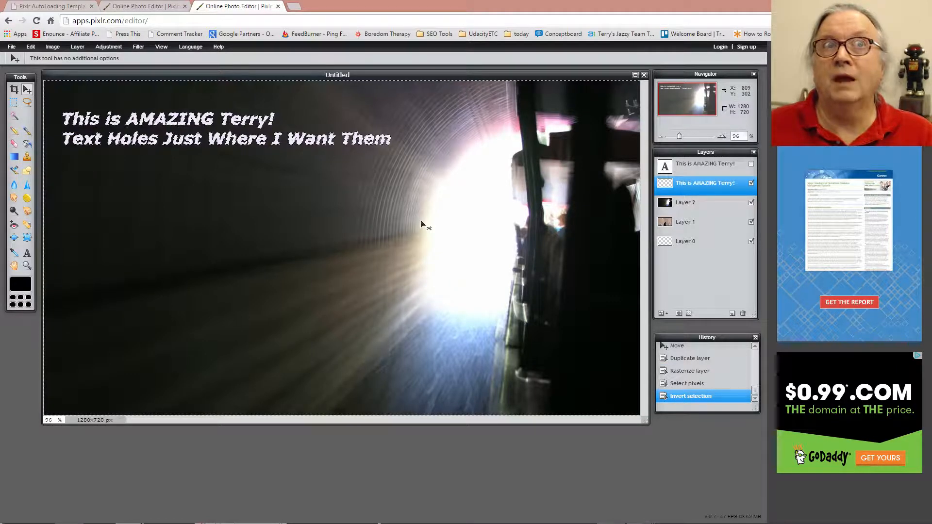
Hide the rasterized text layer, add a layer mask to the tunnel photo in Layer 2 from the inverted selection, and deselect all
click(704, 208)
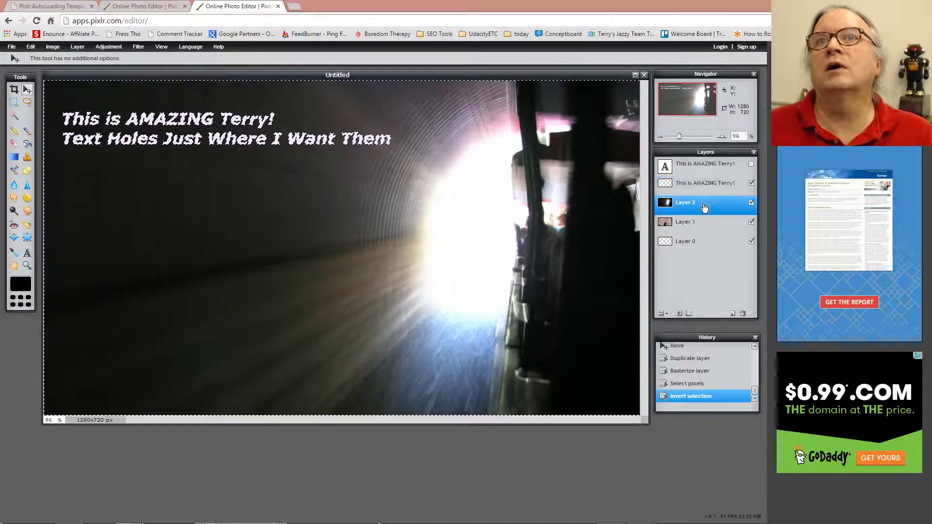
click(752, 184)
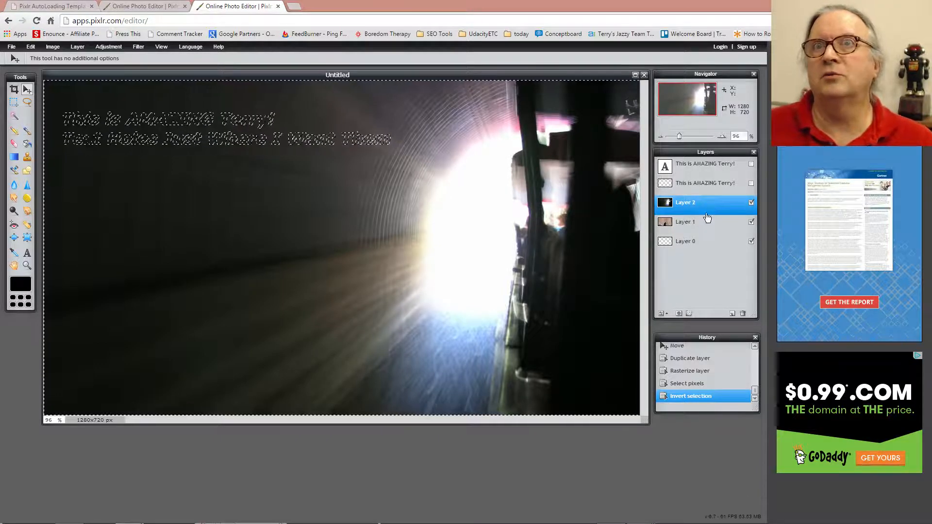
click(679, 313)
key(ctrl+d)
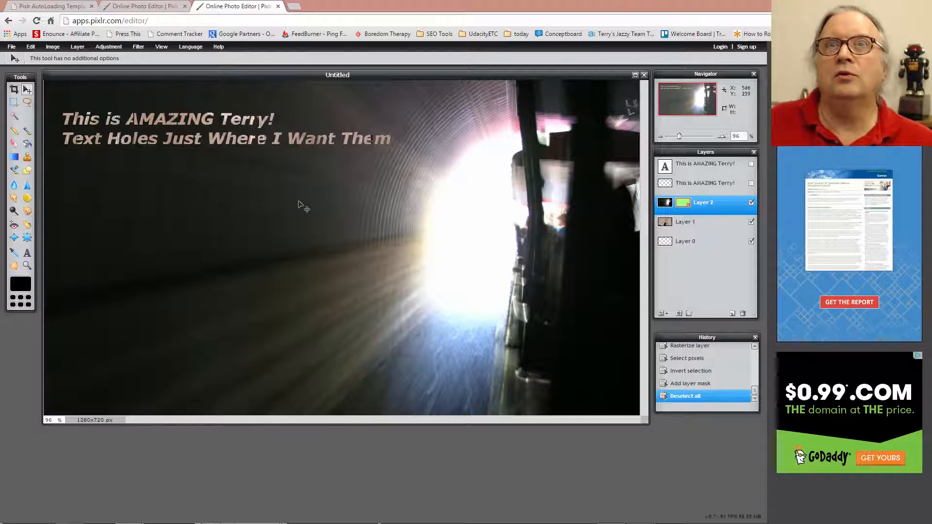
Fill the empty Layer 0 with white (ffffff) using the Paint bucket tool
click(703, 224)
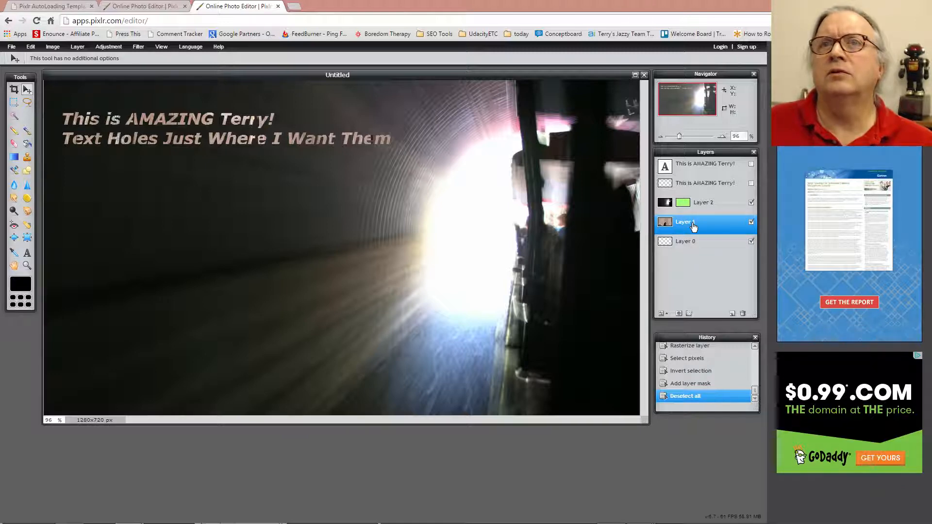
click(691, 243)
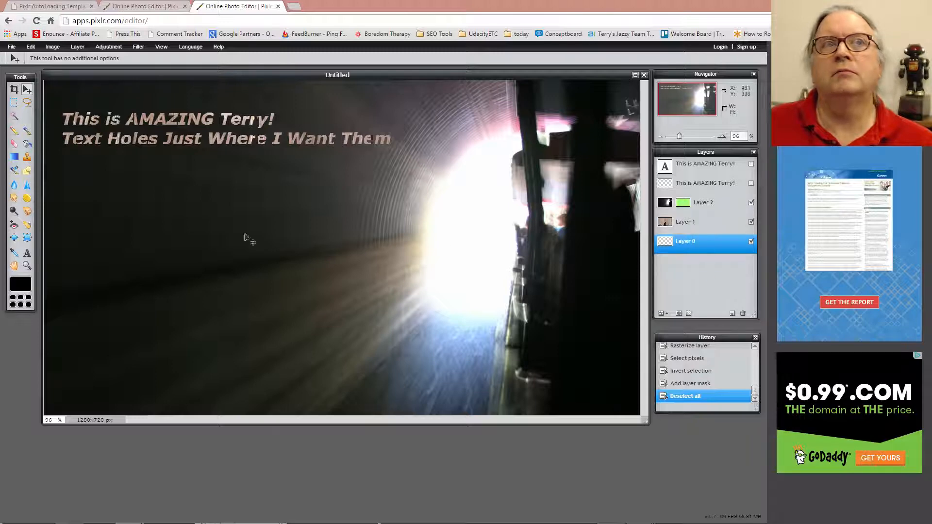
click(23, 284)
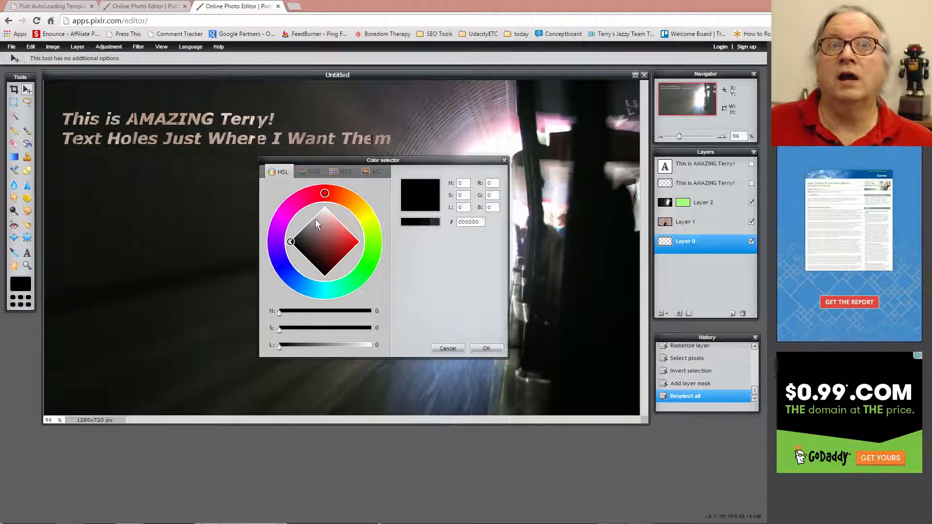
mouse_move(291, 242)
mouse_down()
mouse_move(316, 201)
mouse_move(313, 214)
mouse_up()
drag(294, 244, 326, 202)
click(310, 228)
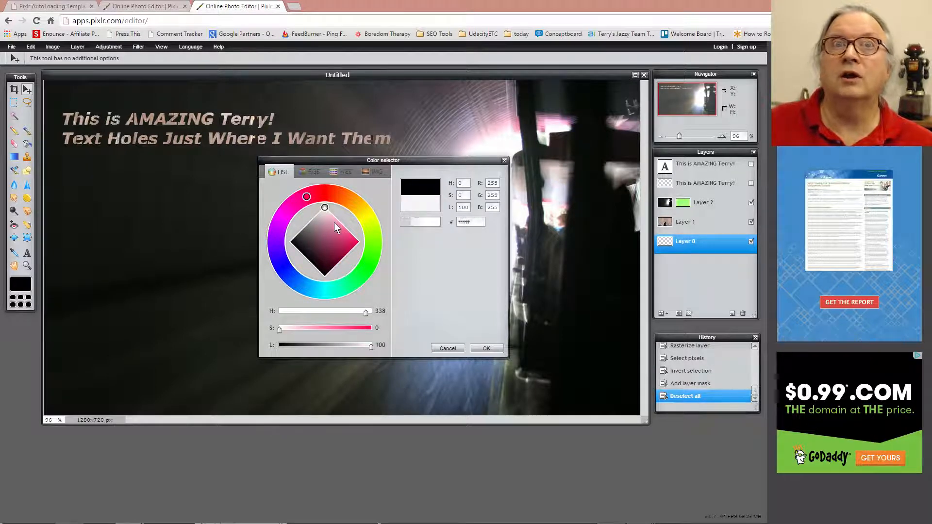
click(480, 352)
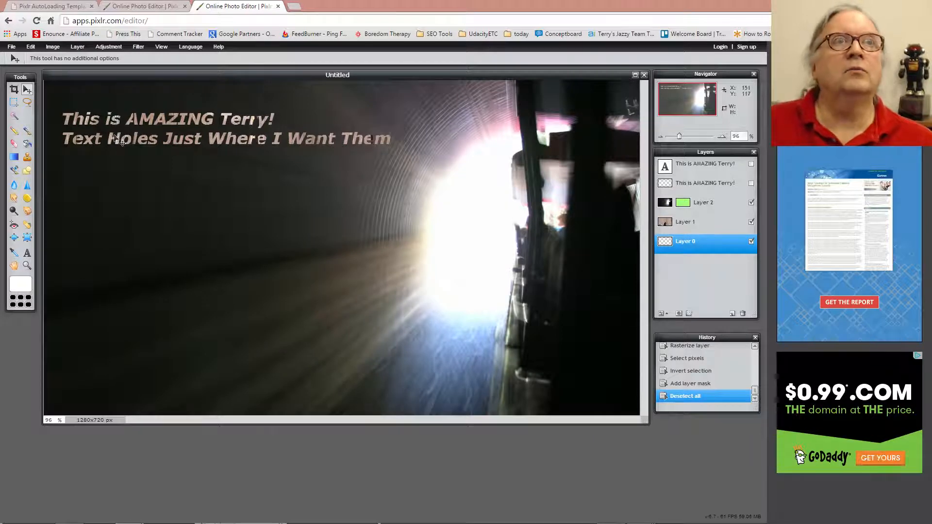
click(28, 146)
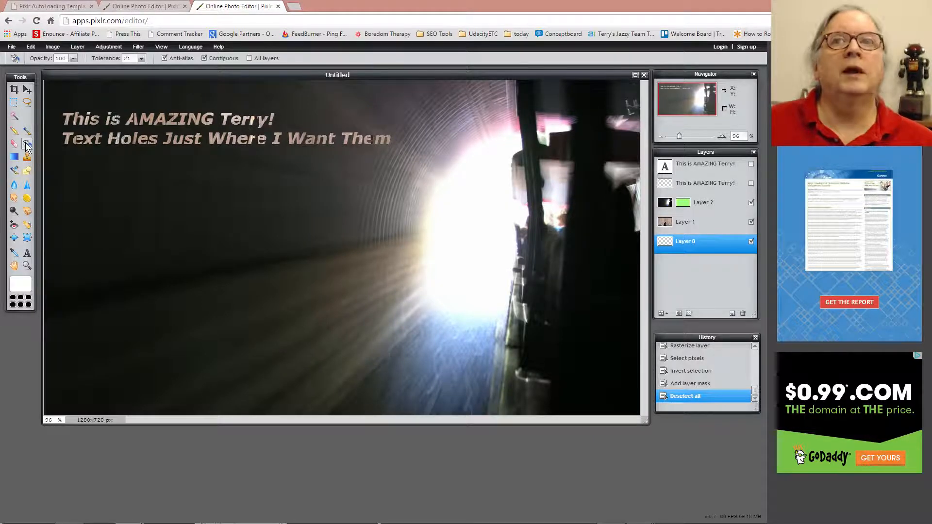
click(158, 213)
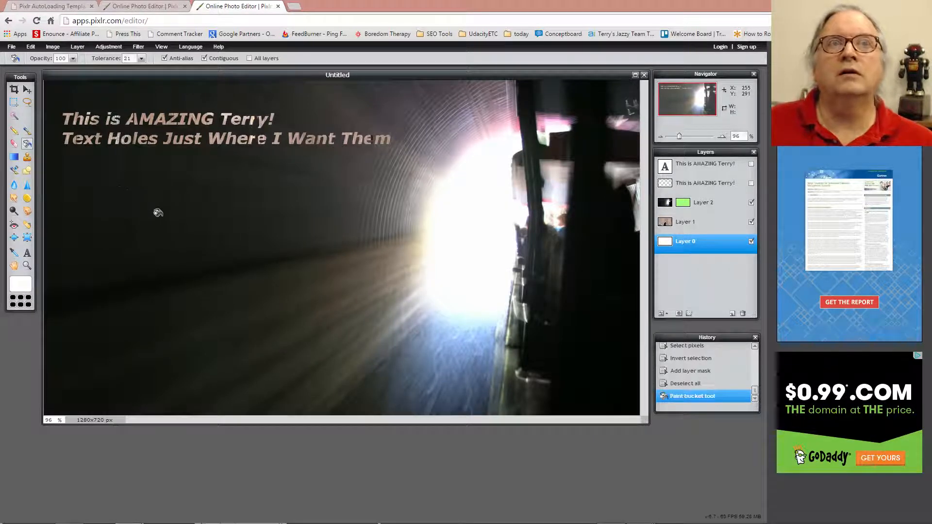
Lower the opacity of the butterfly photo in Layer 1 to 59
click(691, 223)
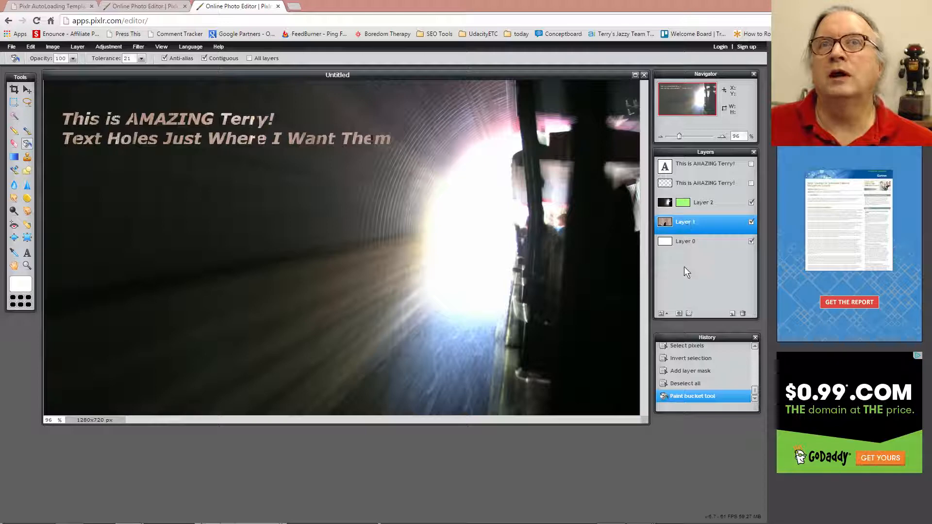
click(660, 313)
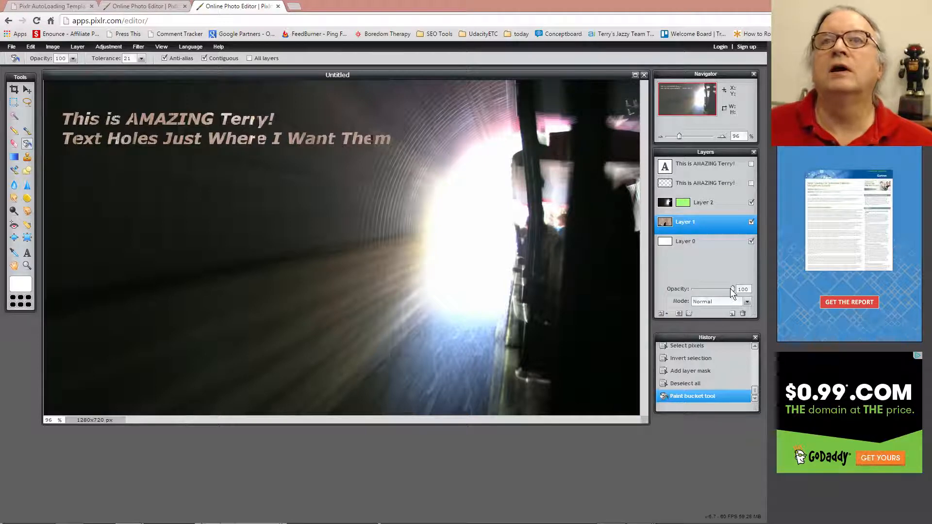
drag(730, 288, 700, 292)
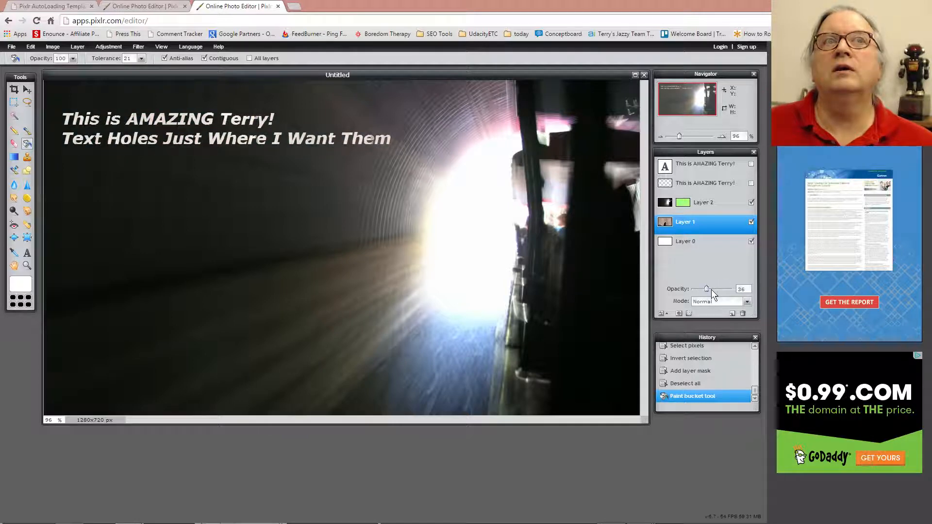
mouse_move(712, 289)
mouse_down()
mouse_move(717, 294)
mouse_move(706, 294)
mouse_up()
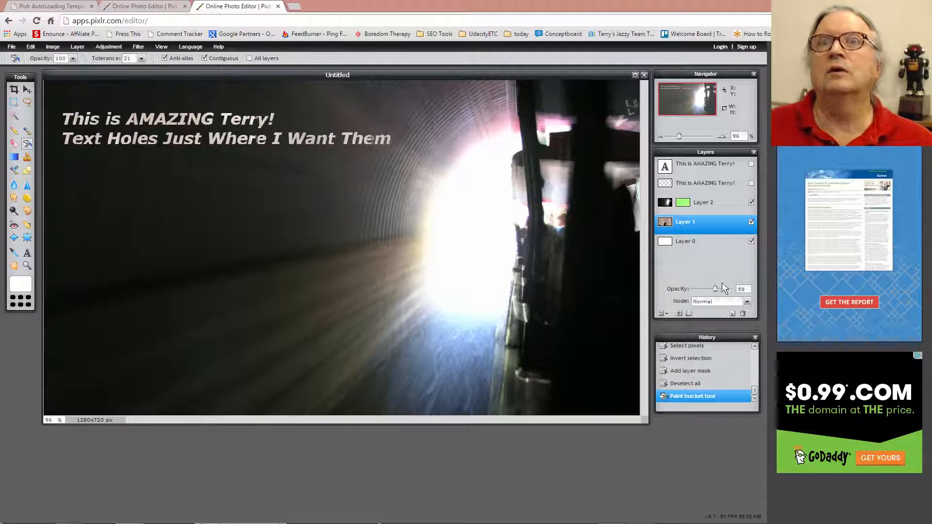
drag(715, 286, 716, 289)
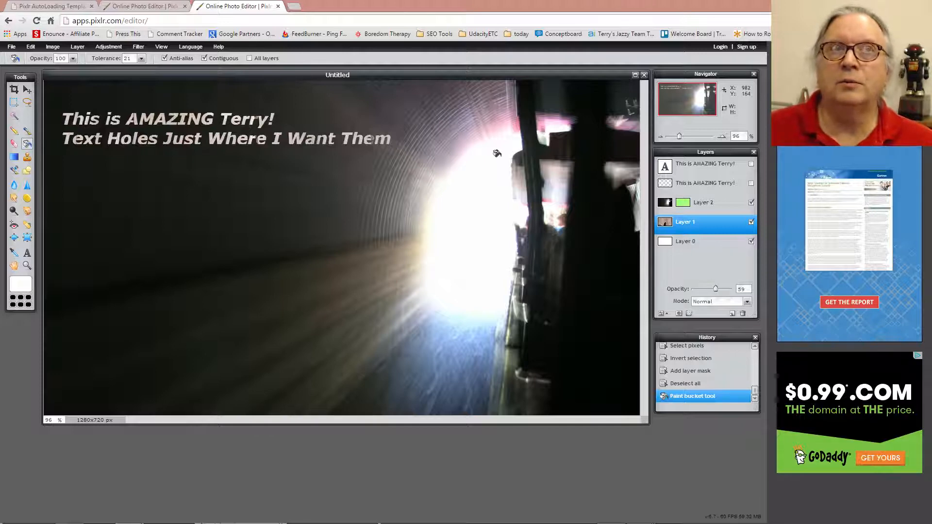
Compare the PNG and JPEG file sizes among the save formats and leave without saving
click(11, 46)
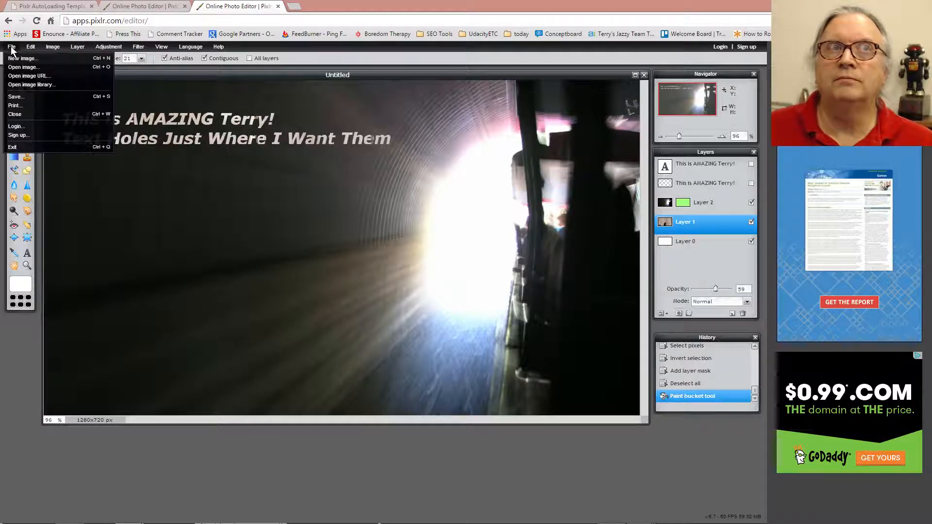
click(31, 95)
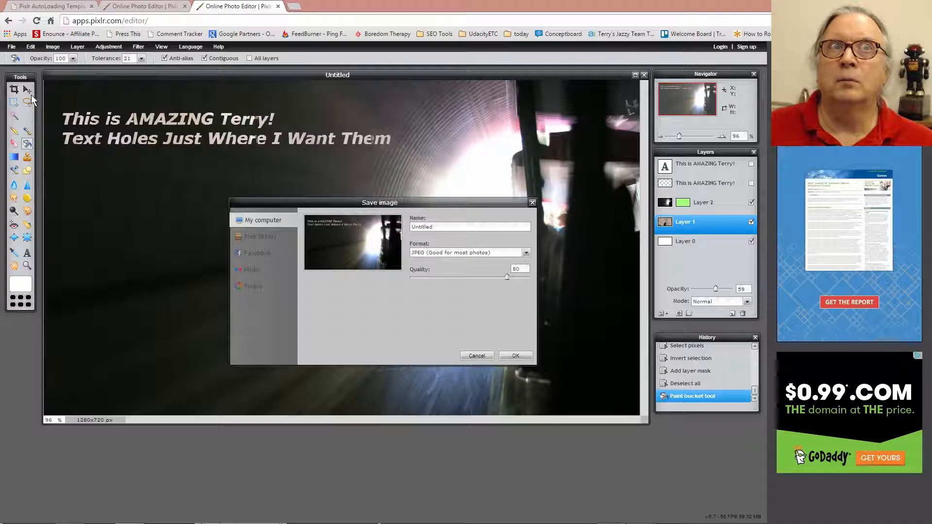
click(450, 251)
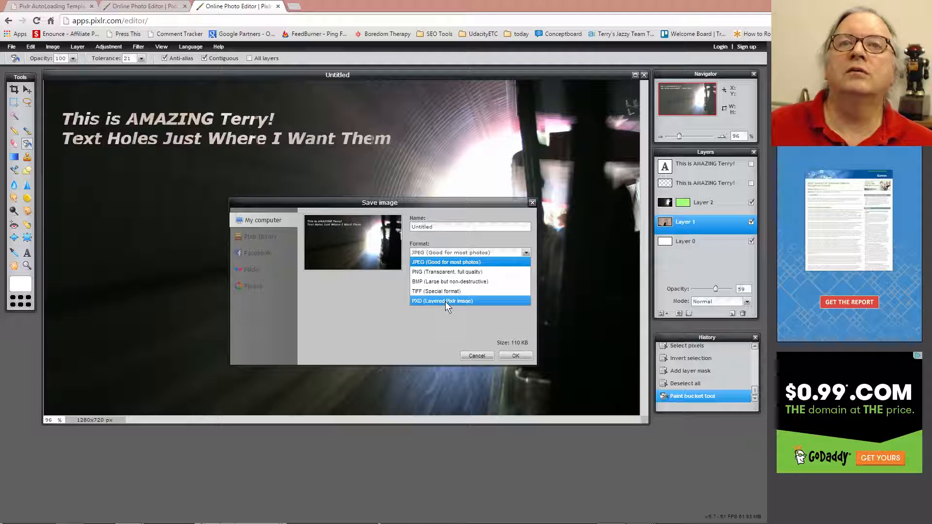
click(453, 273)
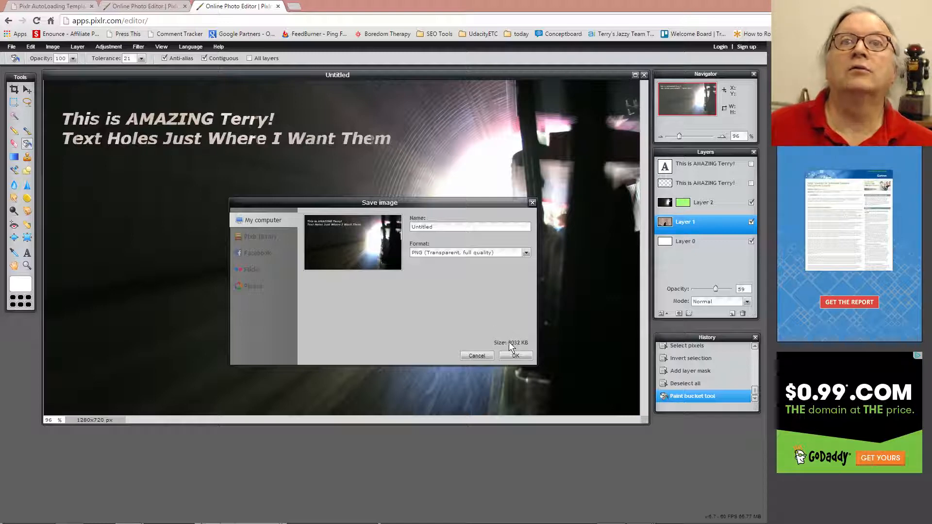
click(494, 252)
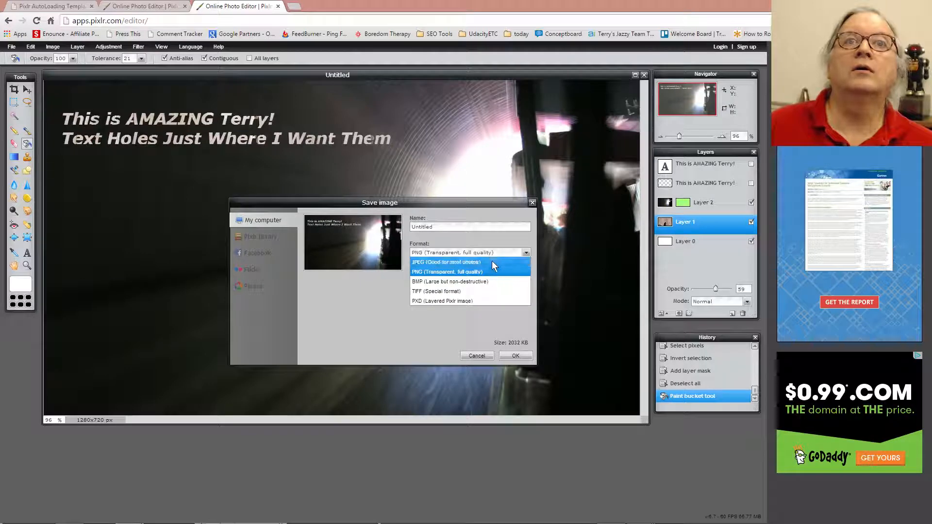
click(491, 262)
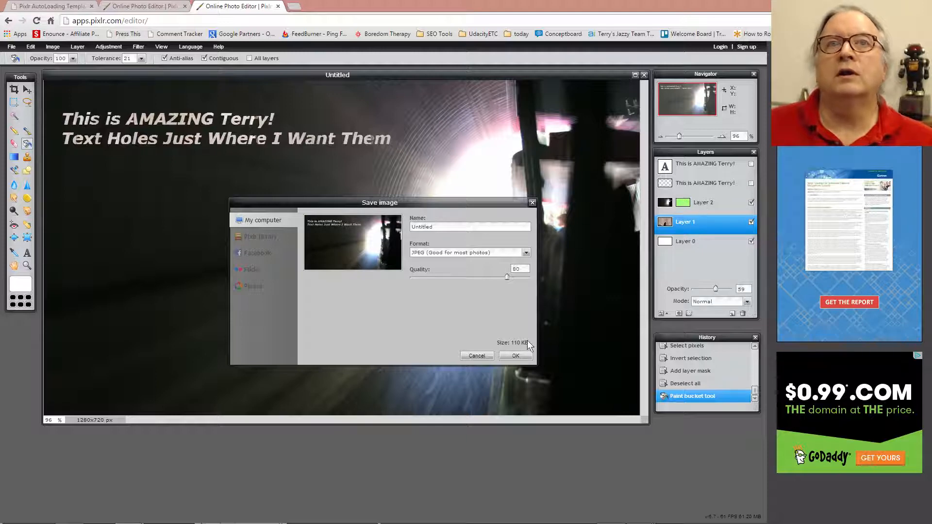
click(476, 354)
Delete the layer mask from the tunnel photo in Layer 2
click(701, 205)
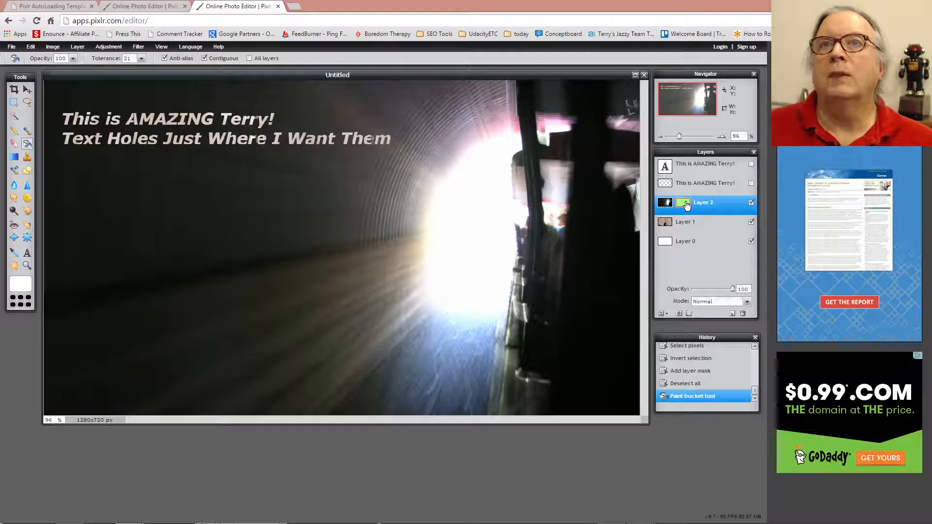
right_click(683, 204)
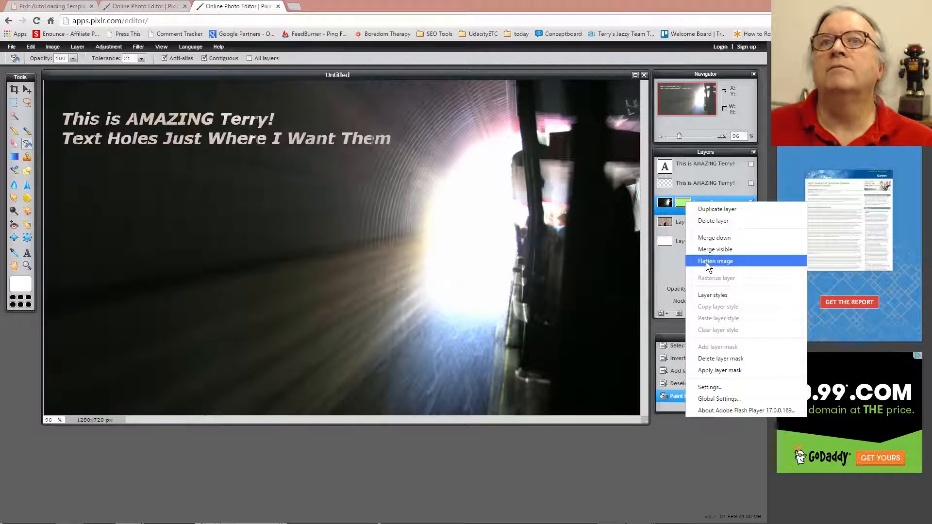
click(717, 358)
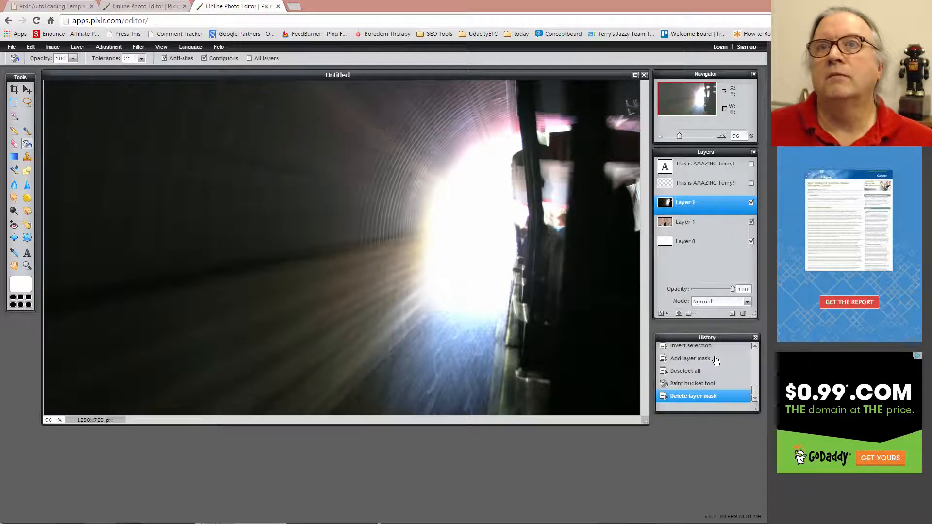
Mask Layer 2 again from the inverted pixel selection of the rasterized text layer, and deselect all
click(692, 188)
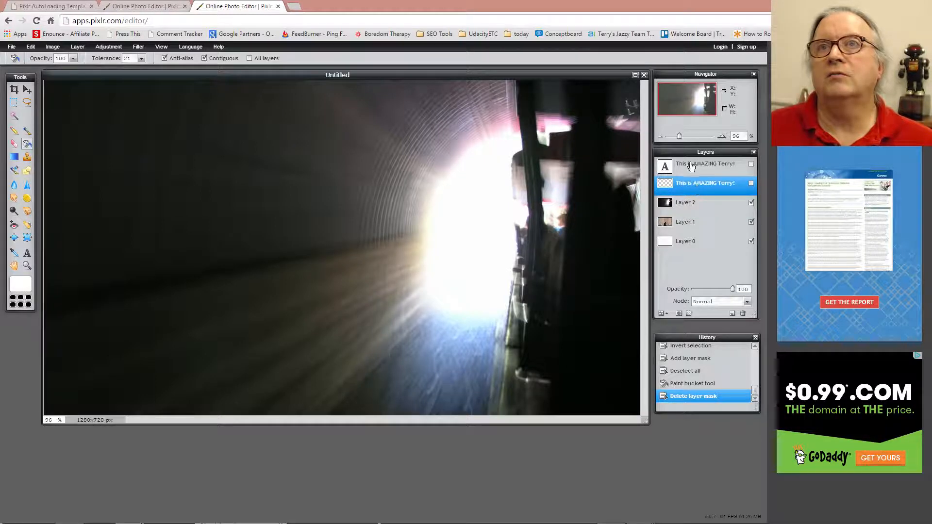
click(691, 166)
click(693, 185)
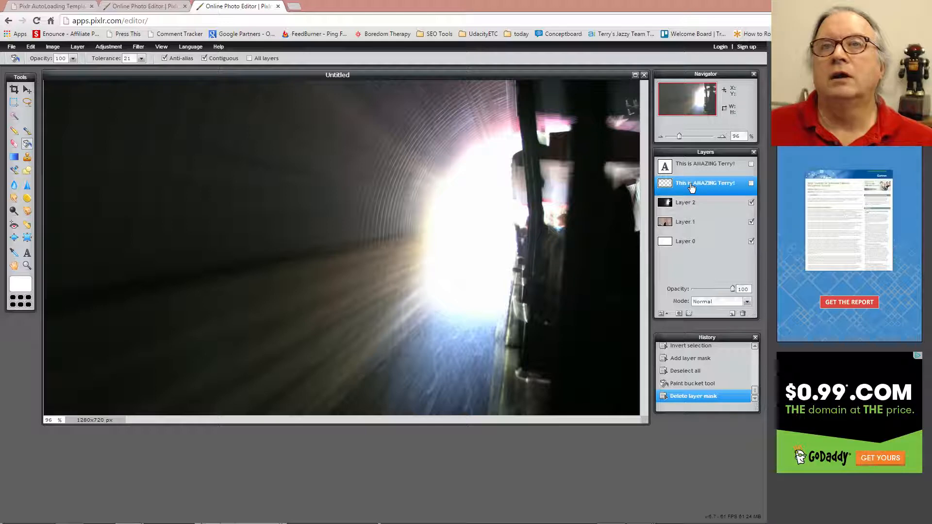
click(33, 45)
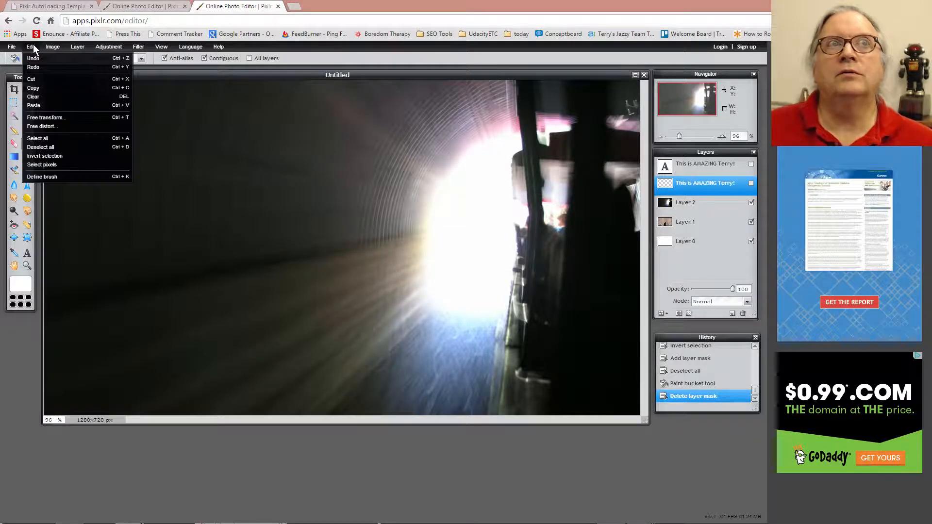
click(56, 165)
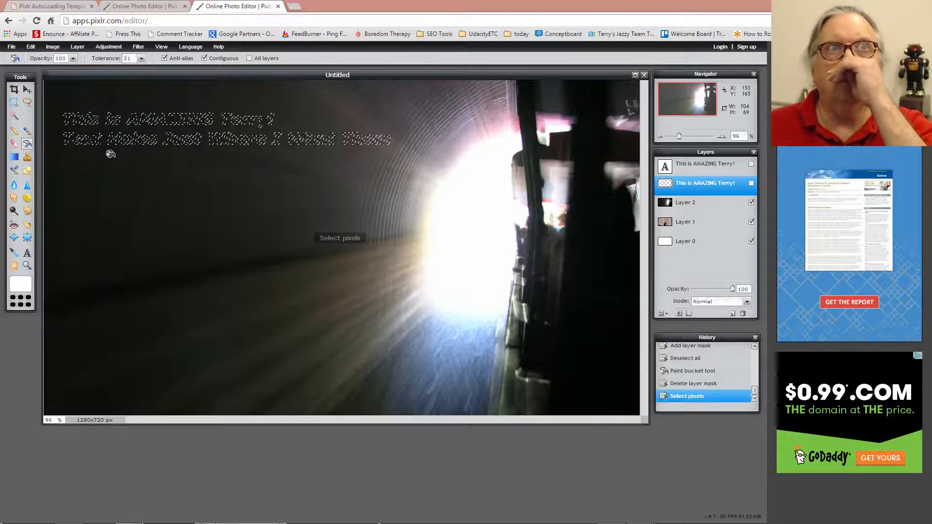
click(30, 47)
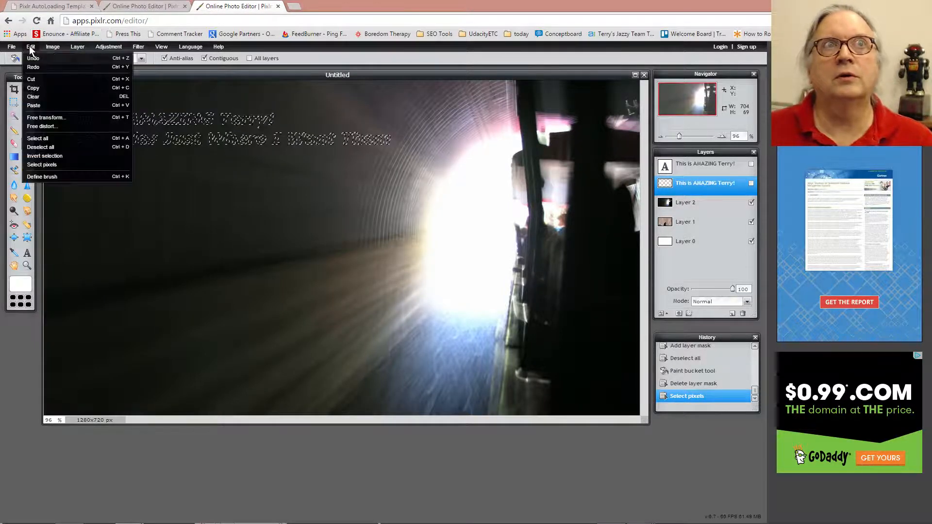
click(47, 156)
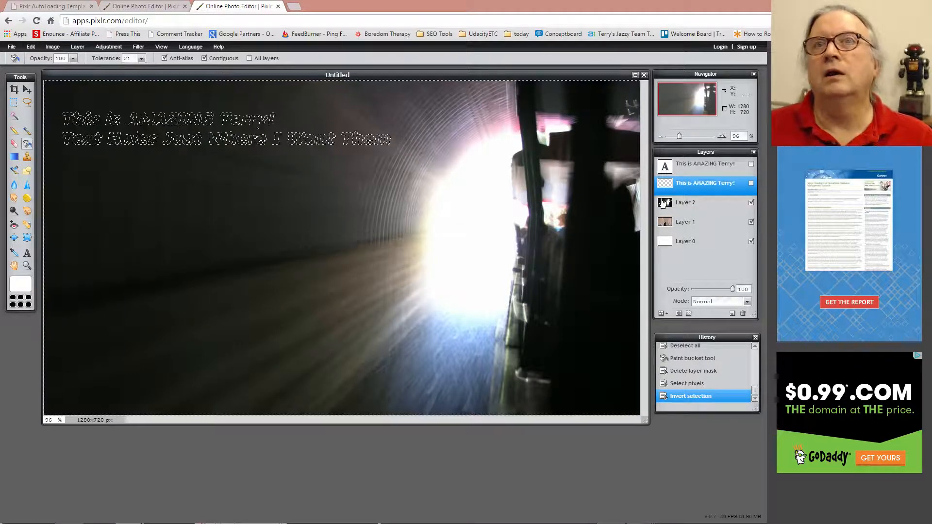
click(703, 202)
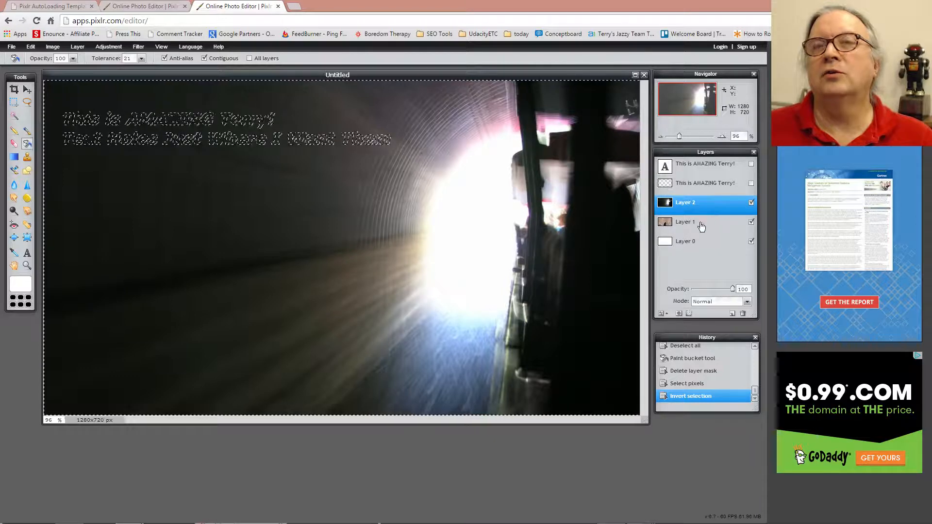
click(679, 314)
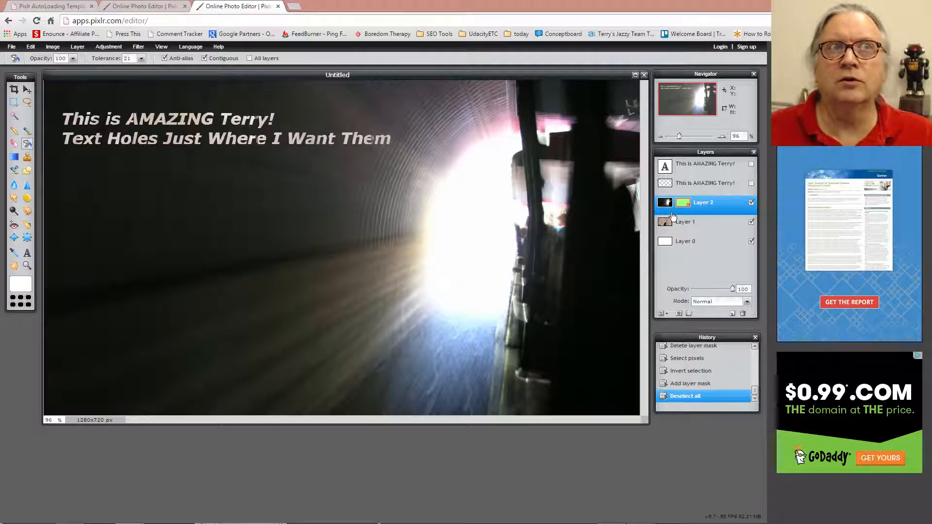
Show the rasterized text layer and remove the layer mask from Layer 2 again
click(27, 170)
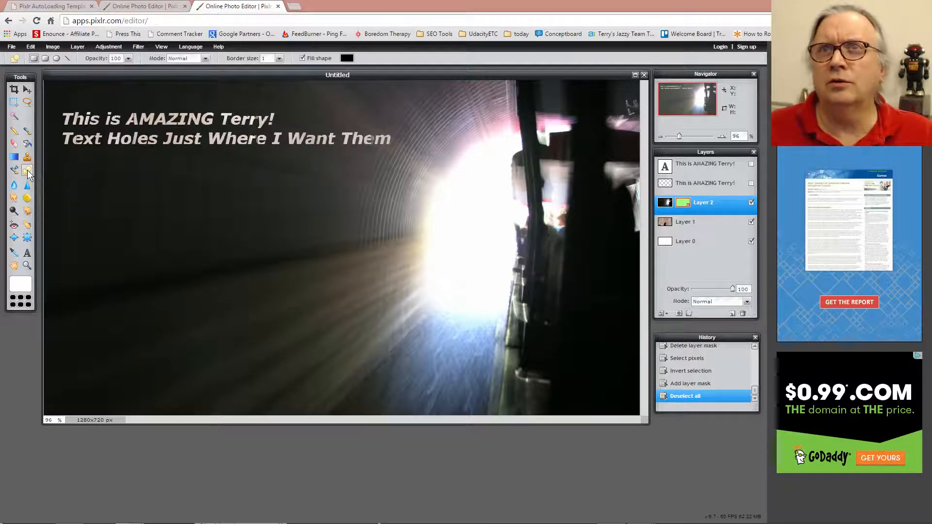
click(709, 183)
click(751, 184)
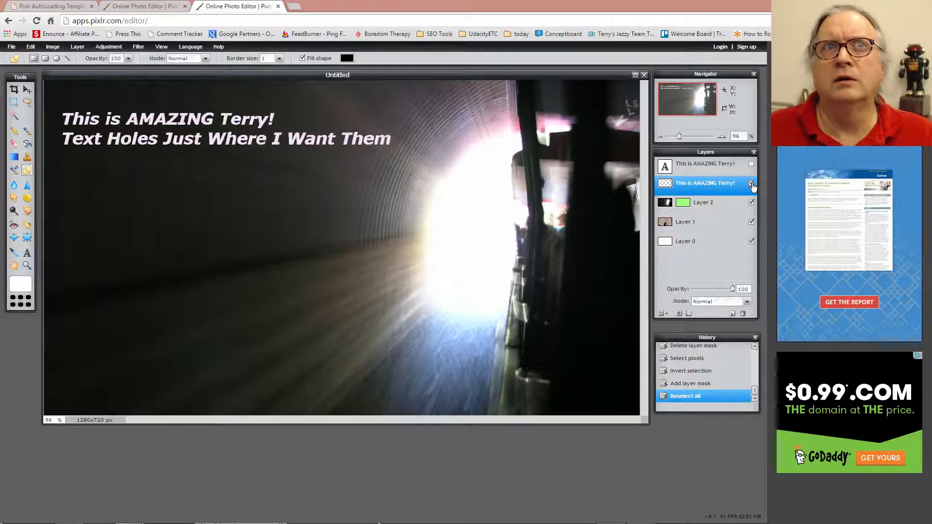
right_click(685, 204)
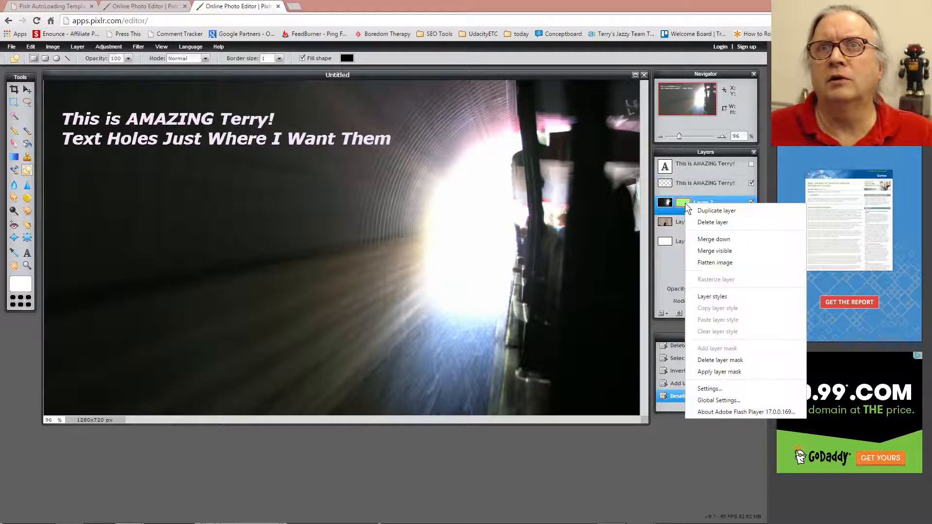
click(719, 359)
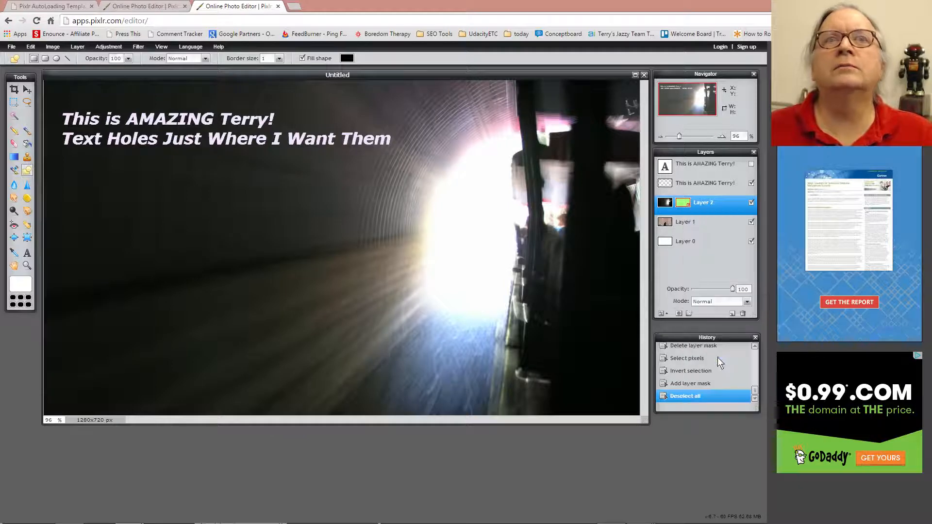
Draw a filled black circle with border size 1 on the rasterized text layer, below the start of the text
click(698, 183)
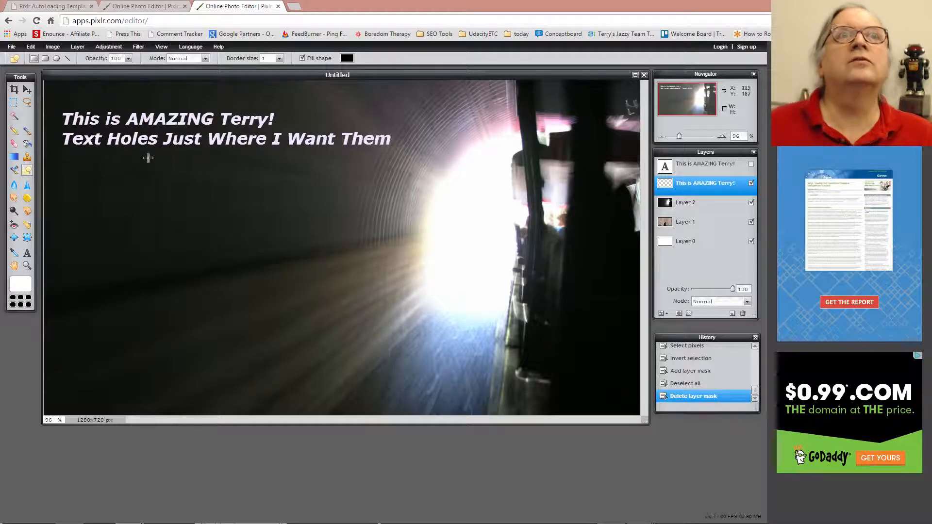
click(348, 57)
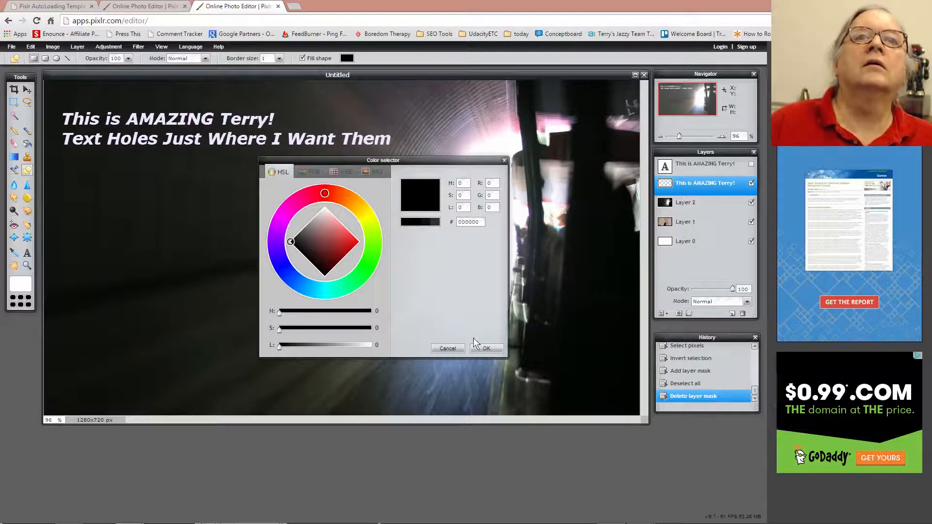
click(447, 349)
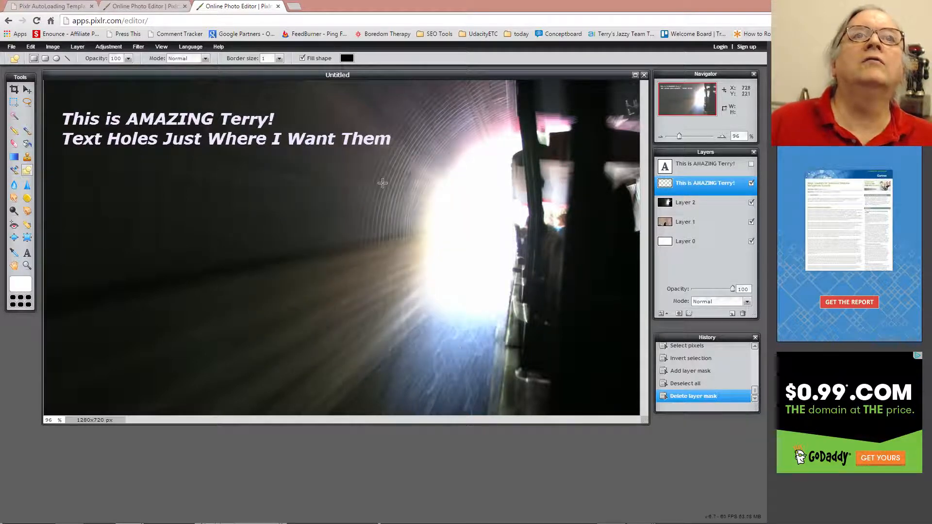
click(305, 57)
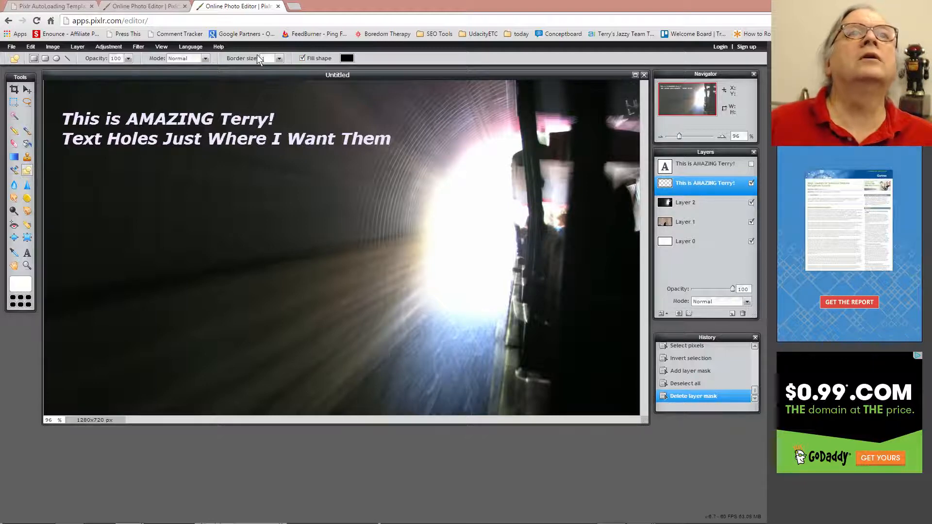
click(200, 59)
click(200, 60)
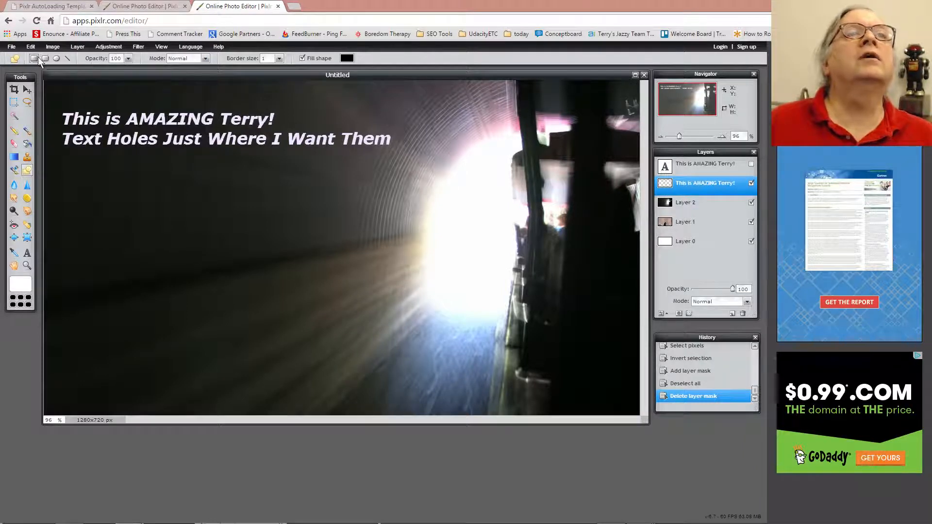
click(68, 58)
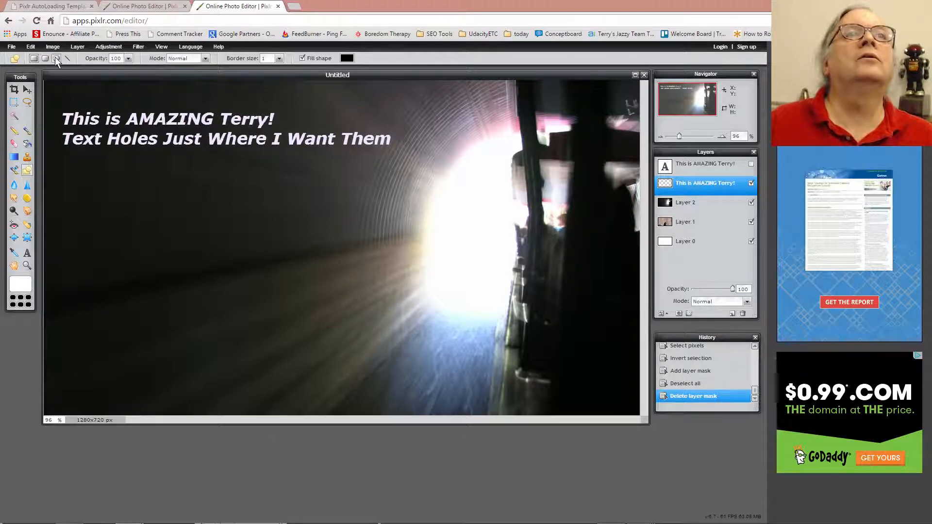
click(55, 58)
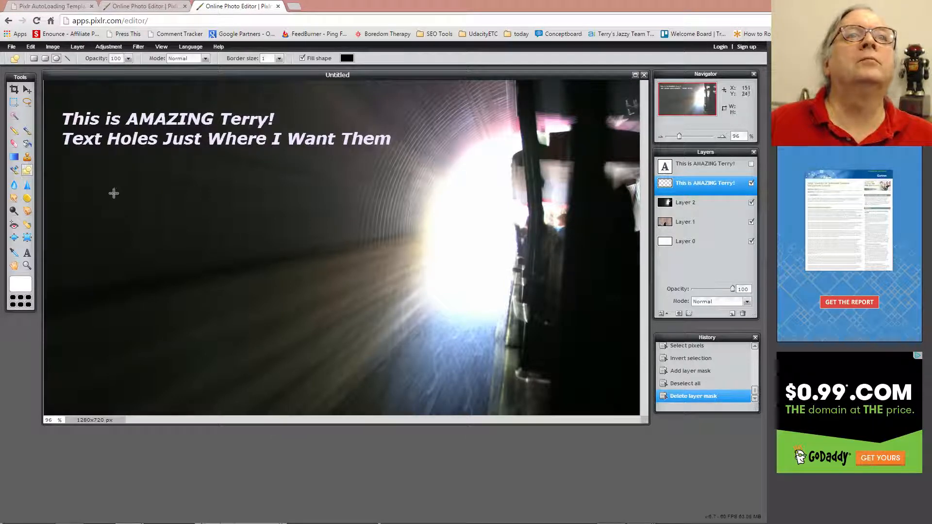
drag(114, 192, 185, 263)
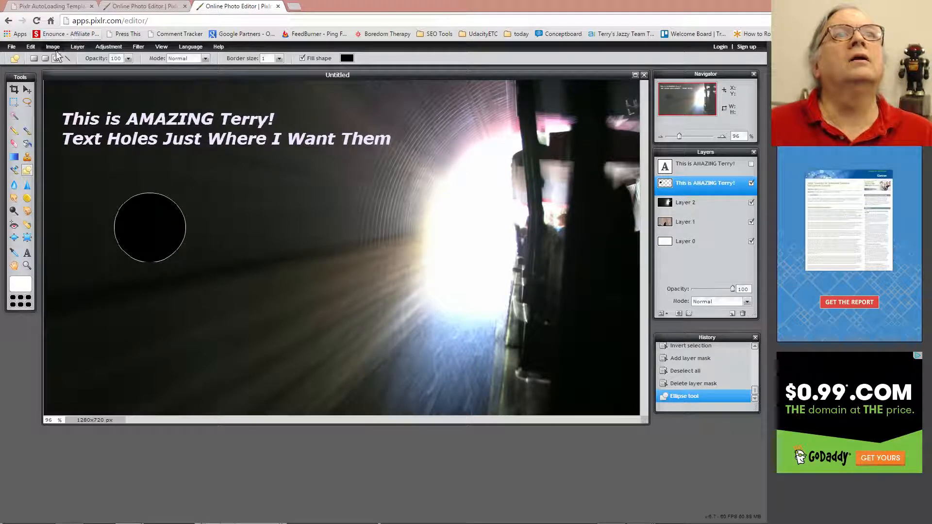
Draw a filled black rounded rectangle with radius 20 beside the circle, and select the pixels of the rasterized text layer
click(44, 58)
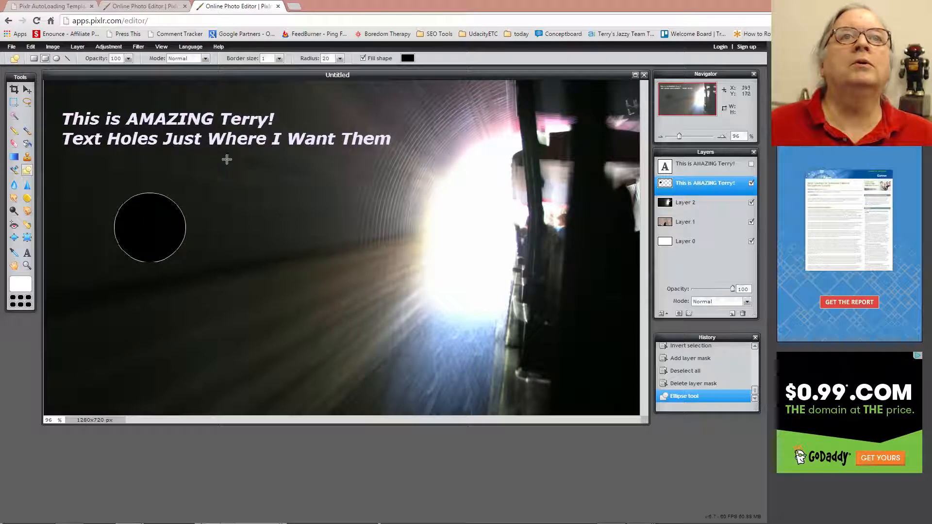
drag(227, 160, 363, 291)
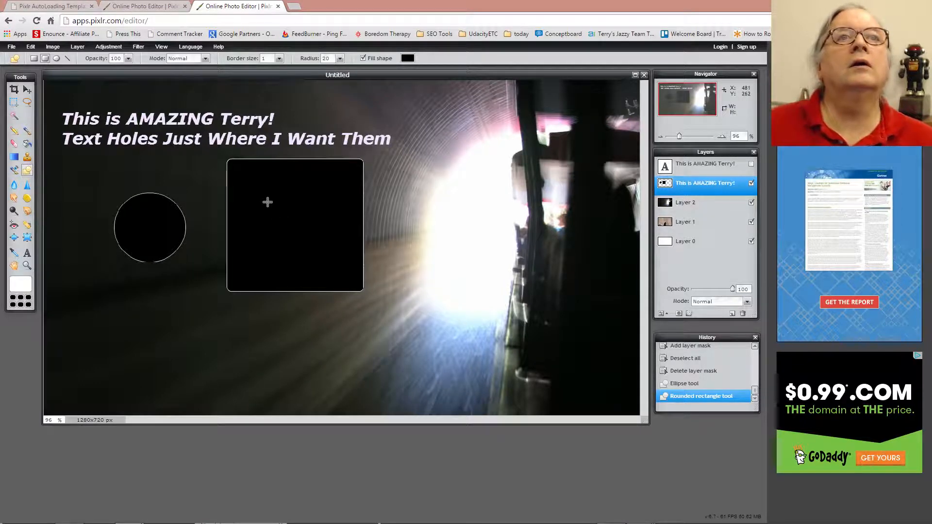
drag(267, 201, 266, 244)
key(ctrl+z)
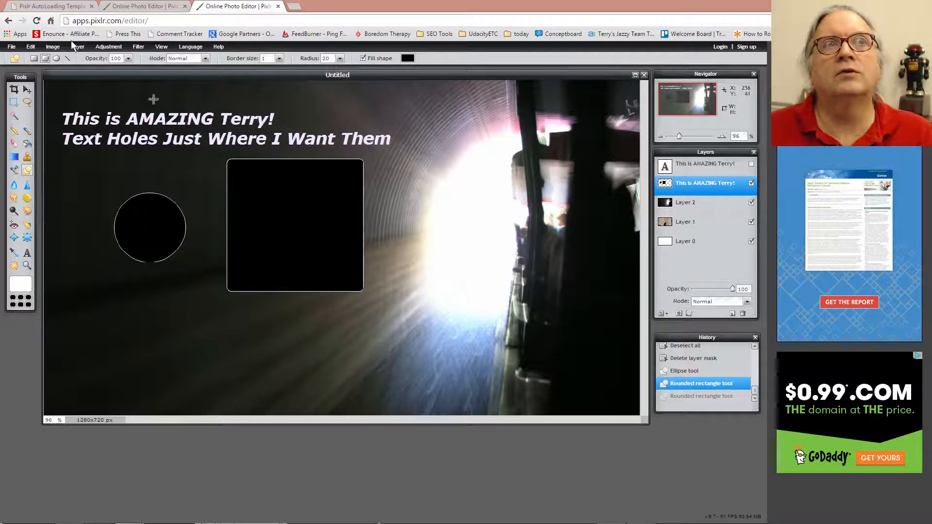
click(30, 46)
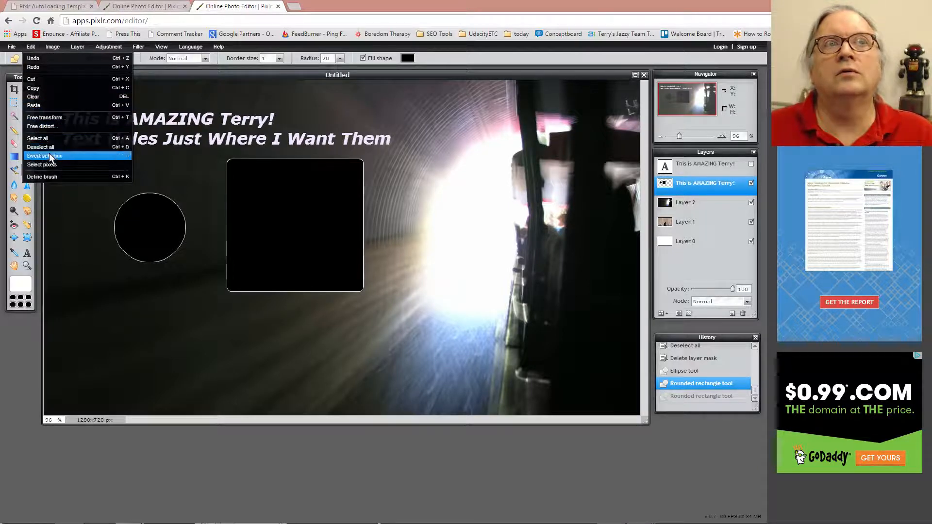
click(46, 165)
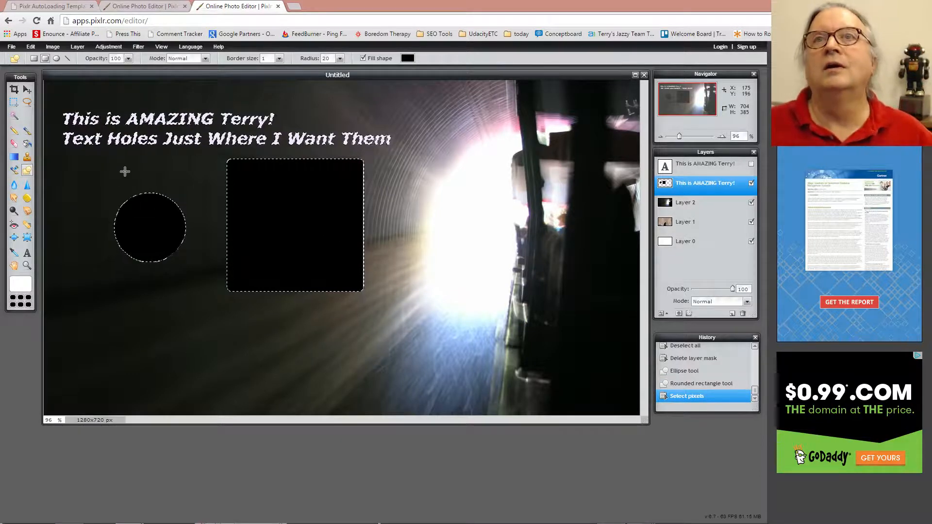
Hide Layers 2, 1 and 0 to view the selected text and shapes alone, and show all three again
click(751, 204)
click(750, 222)
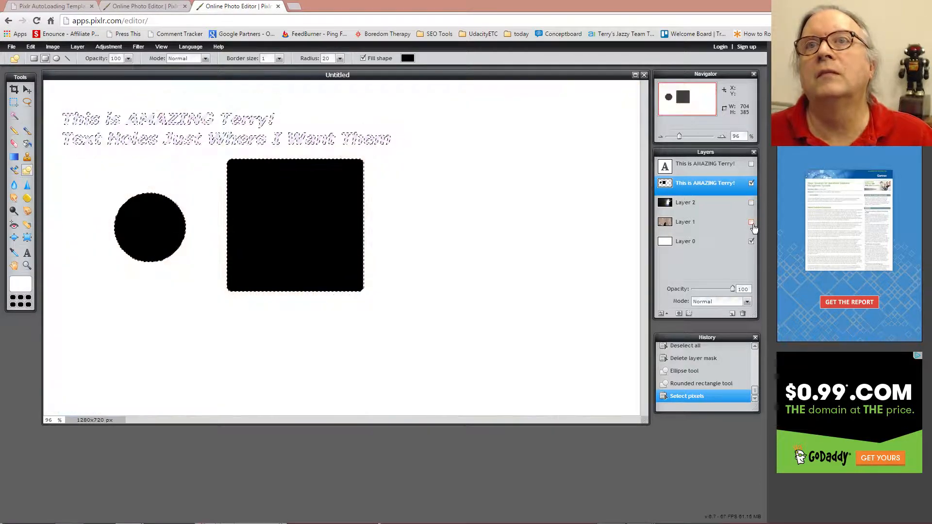
click(752, 242)
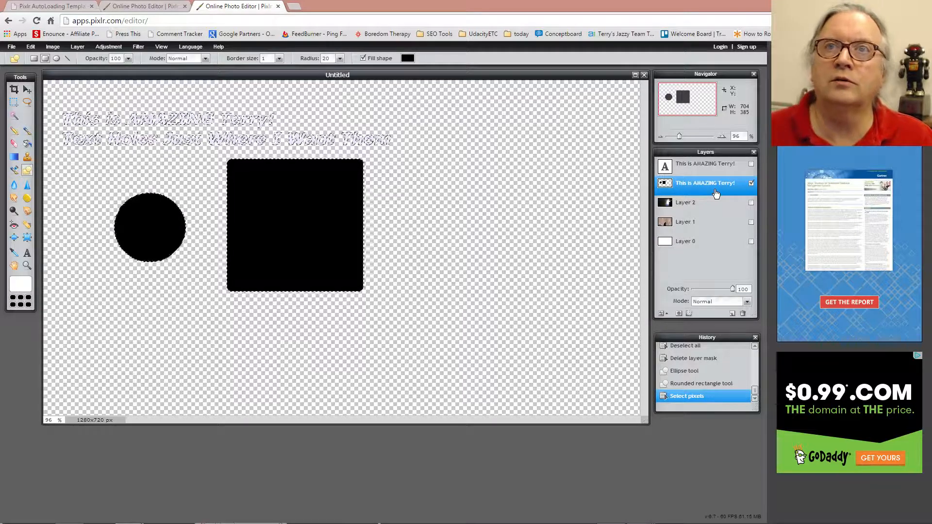
click(751, 202)
click(751, 223)
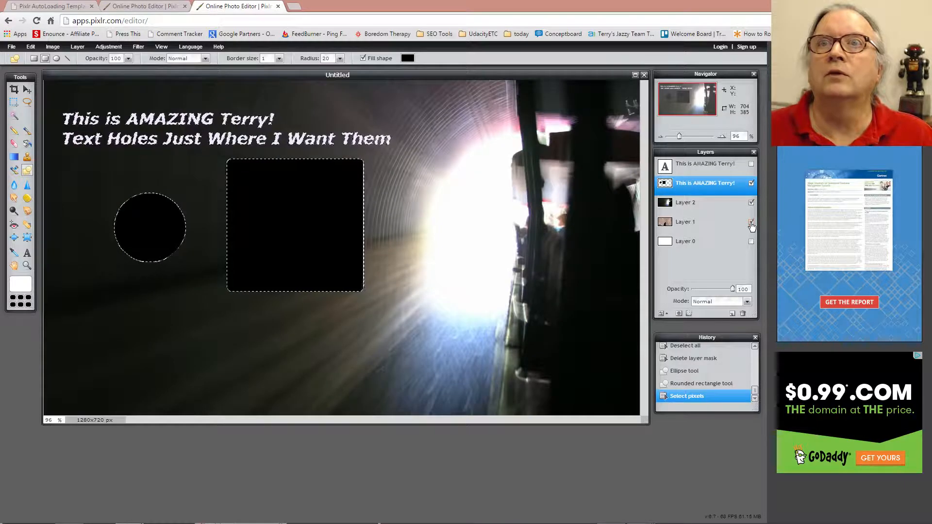
click(751, 241)
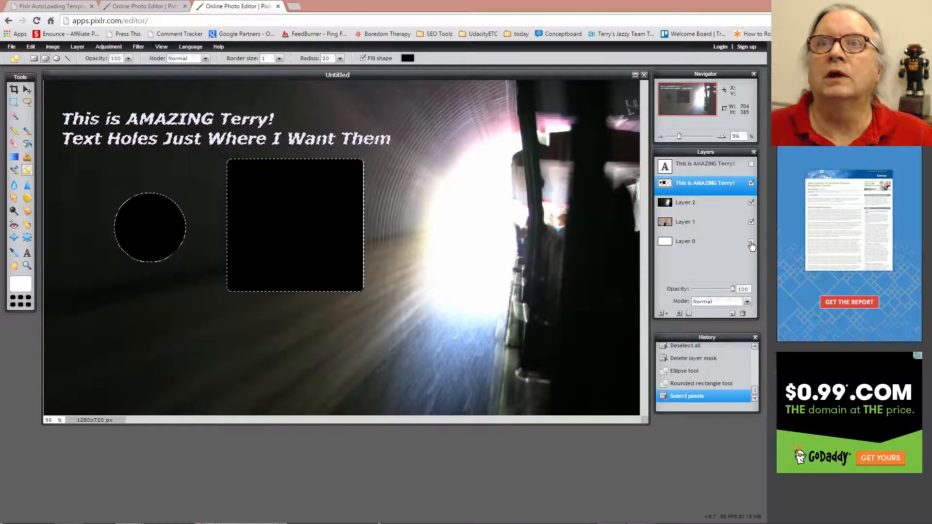
Hide the rasterized text layer, invert the selection, and add it as a layer mask to the tunnel photo in Layer 2
click(750, 184)
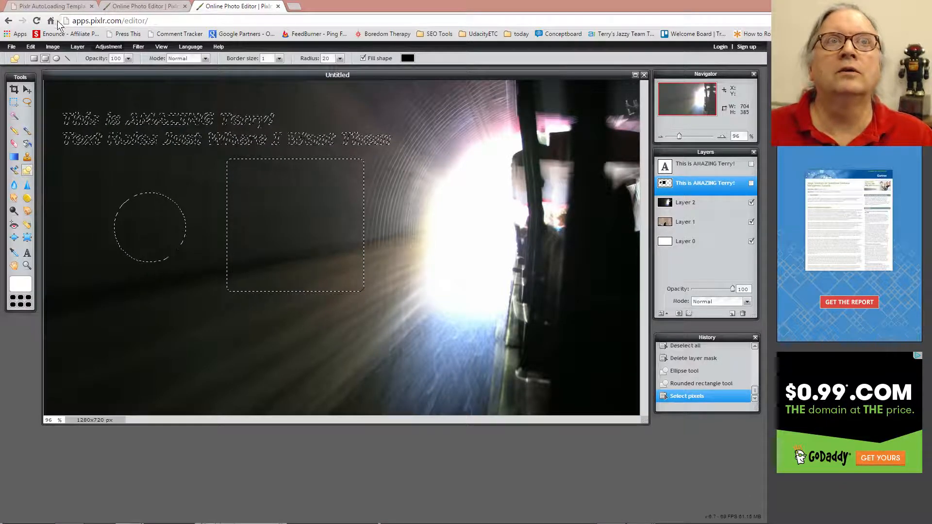
click(30, 47)
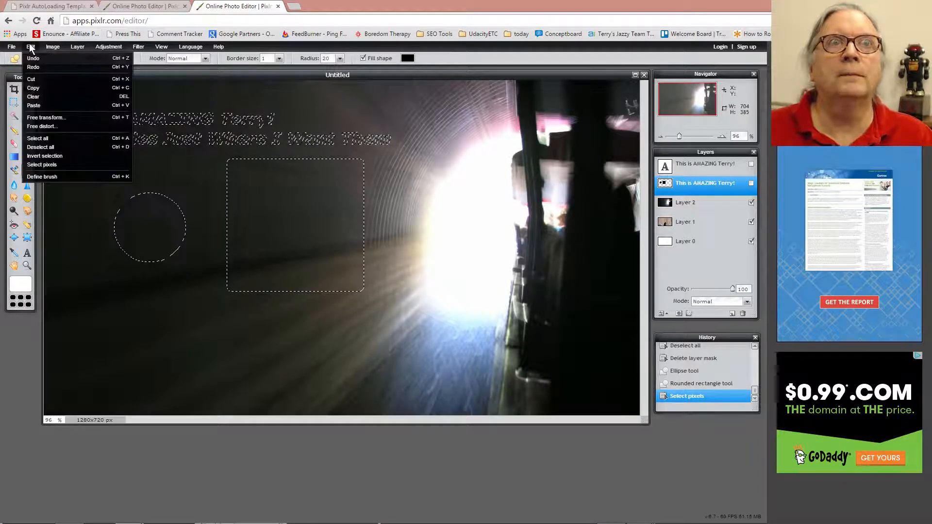
click(50, 155)
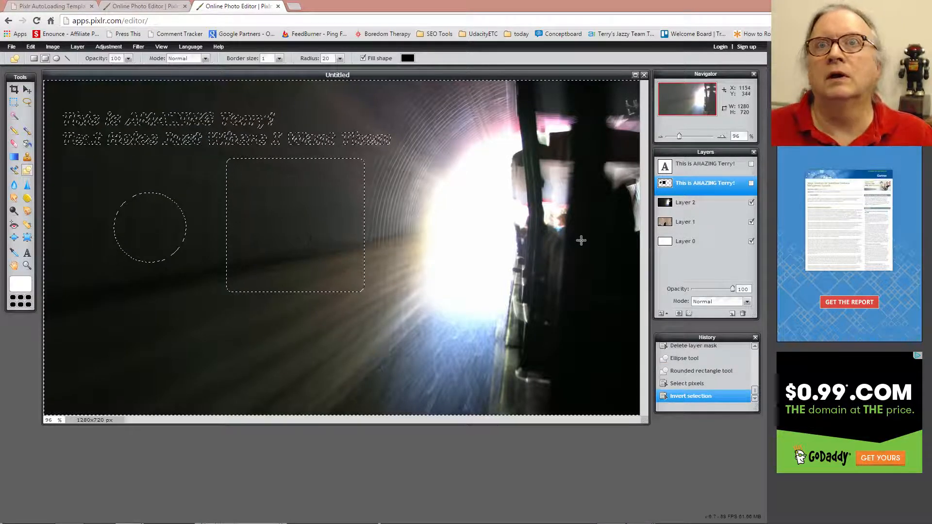
click(694, 202)
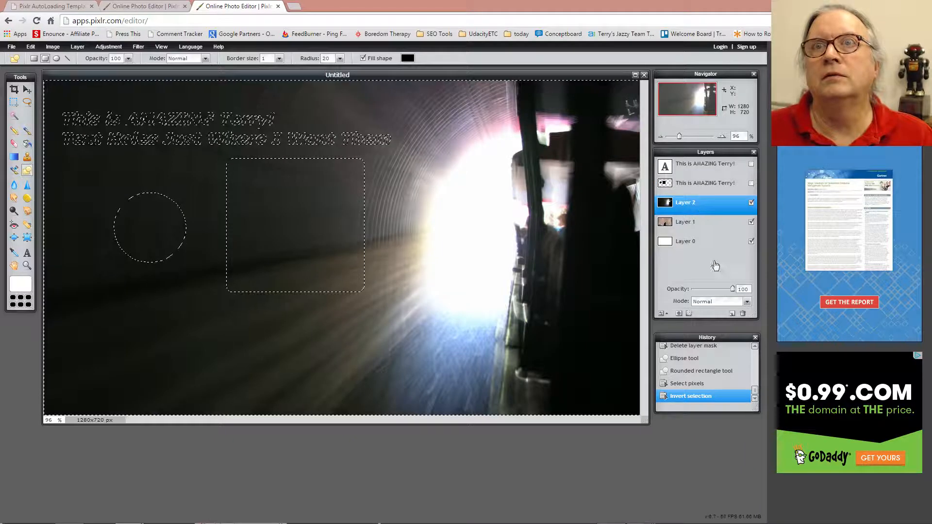
click(678, 314)
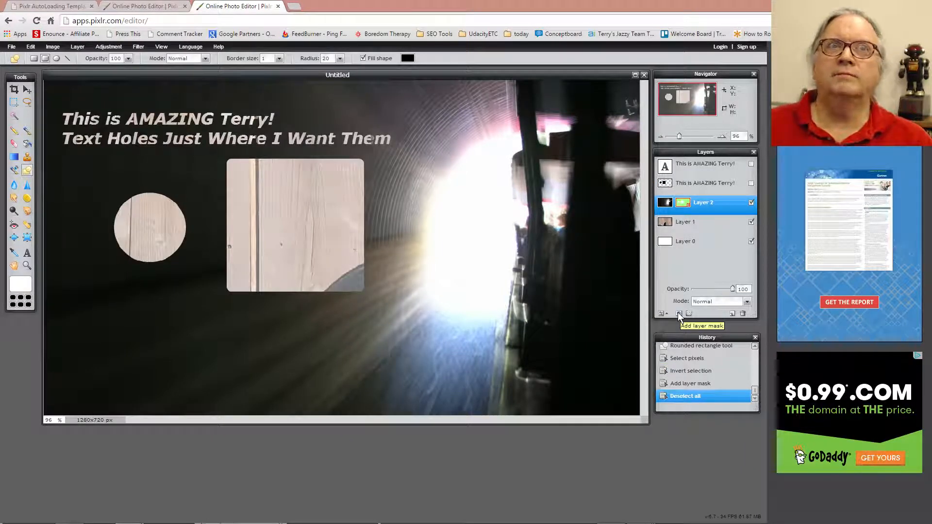